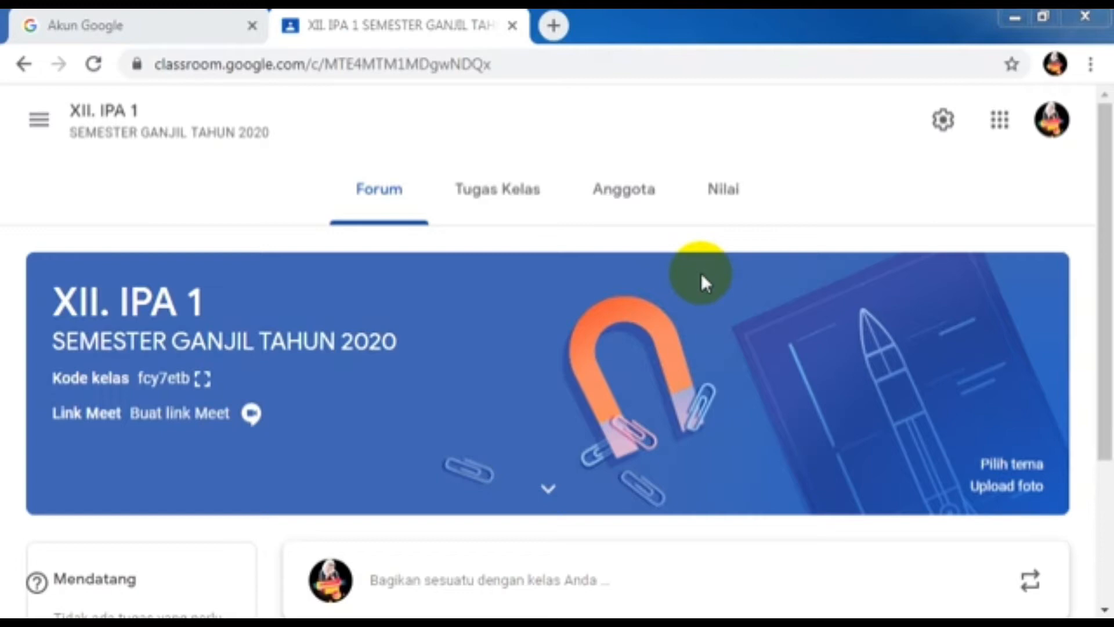
- Open the Tugas Kelas page of class XII. IPA 1 and add a topic named "Bahan Ajar"
left_click(493, 216)
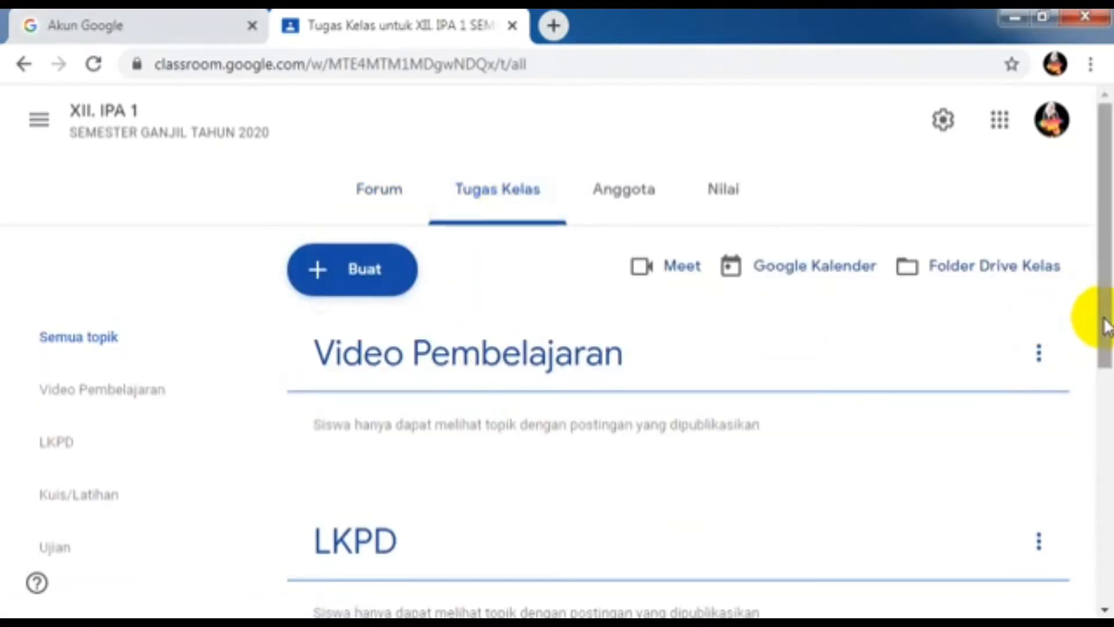
left_click_drag(1105, 324, 1108, 298)
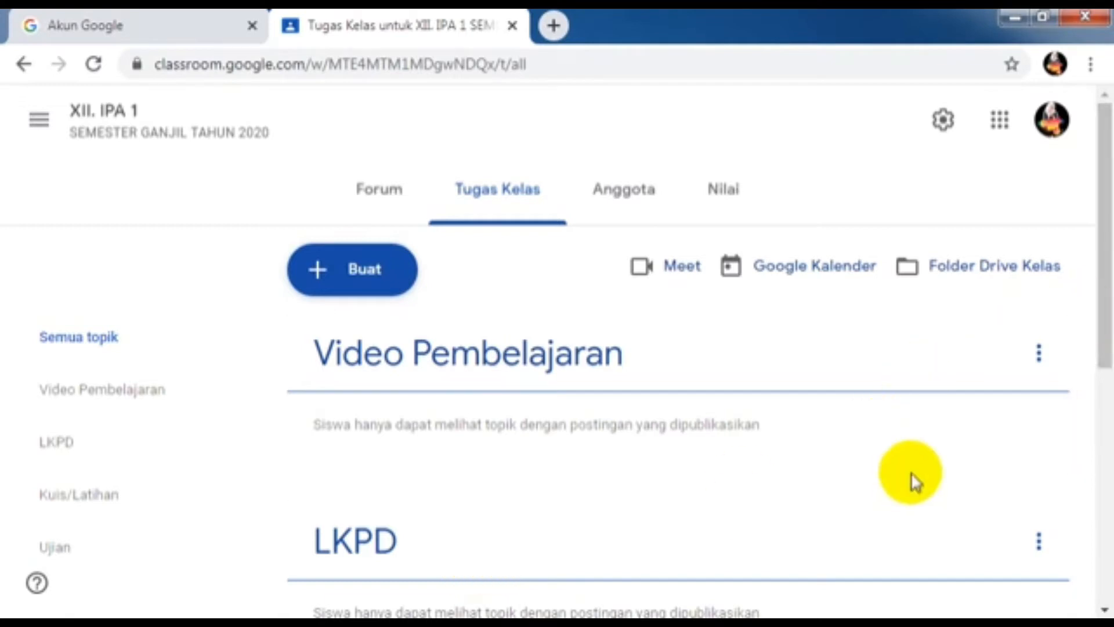
left_click_drag(1101, 356, 1108, 331)
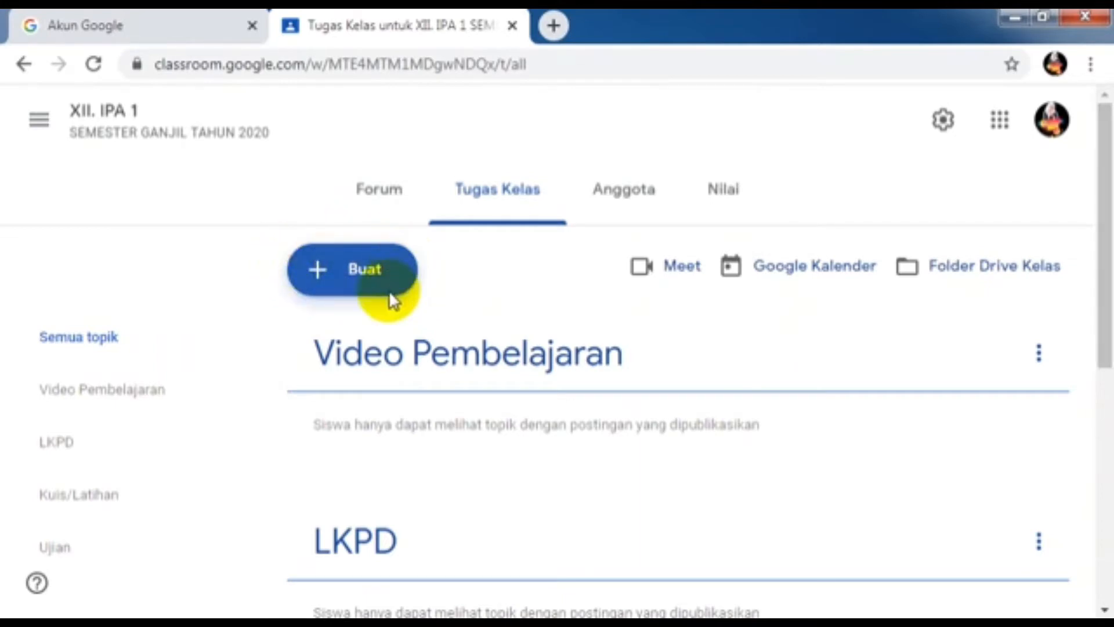
left_click(341, 290)
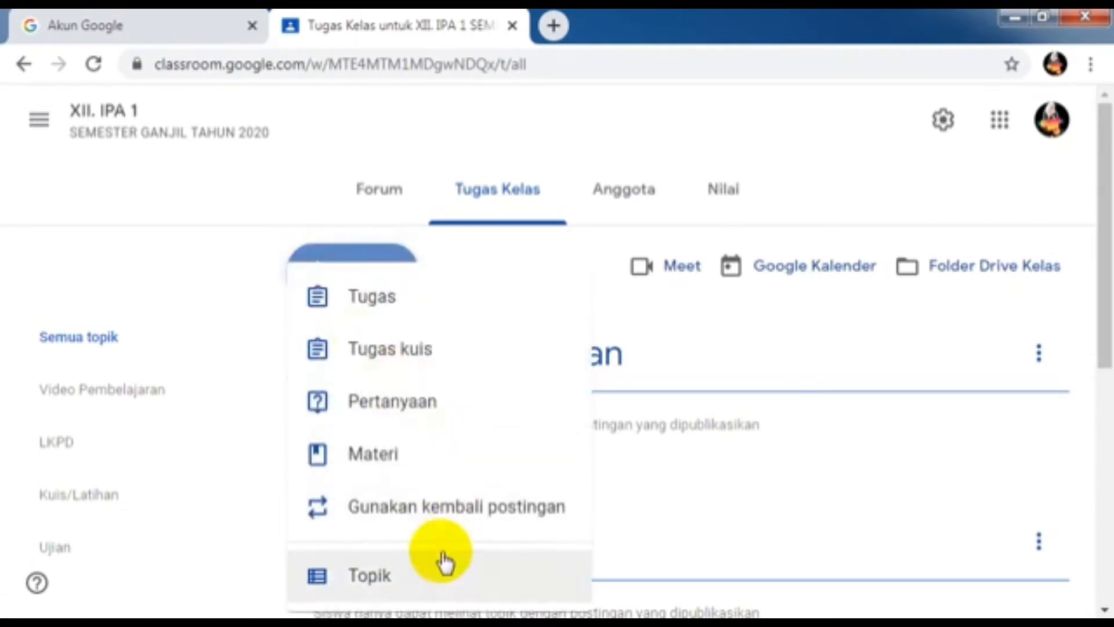
left_click(438, 577)
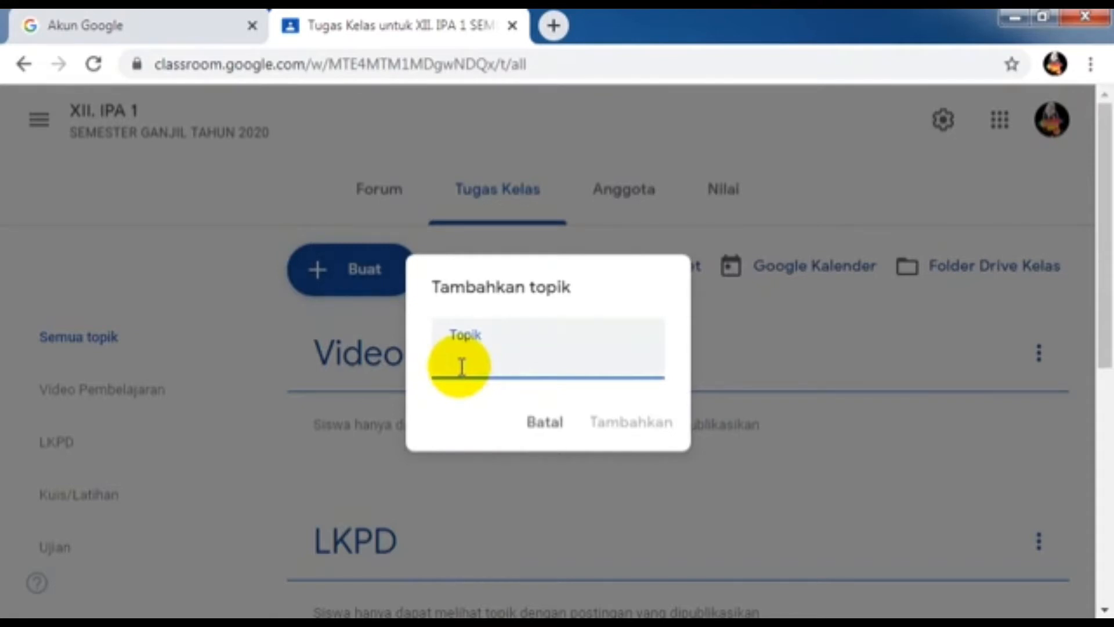
type("B")
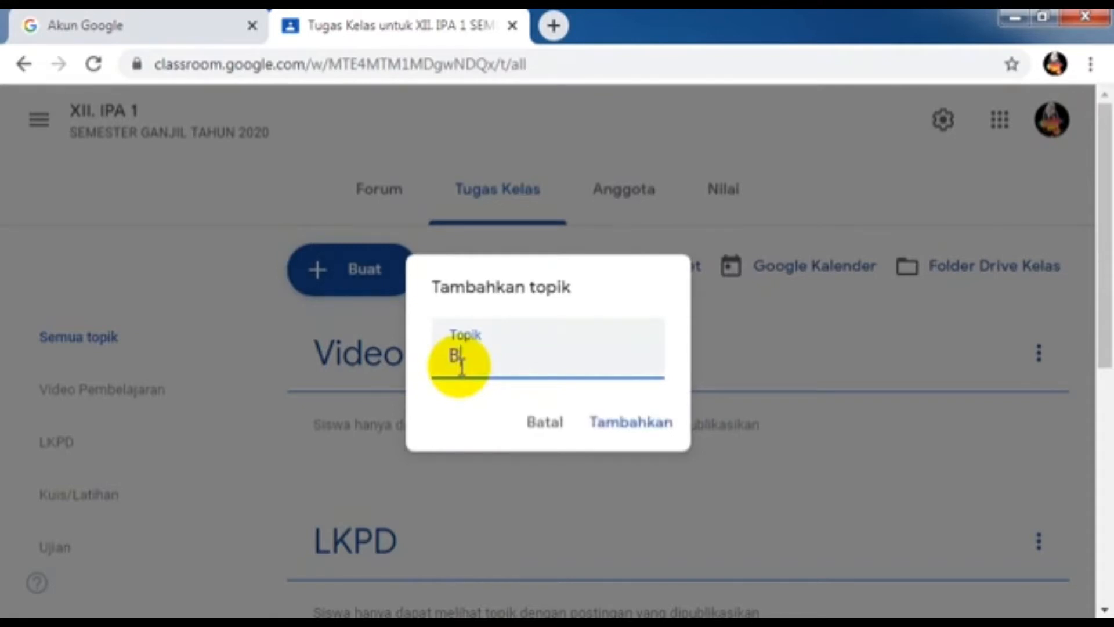
type("ahan Ajar")
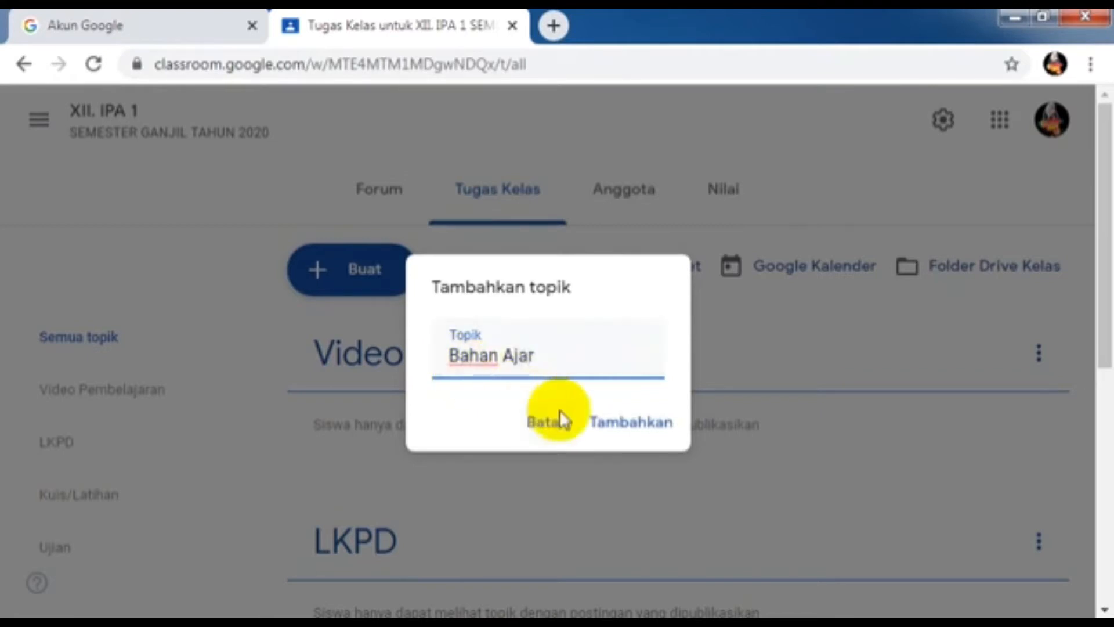
left_click(615, 442)
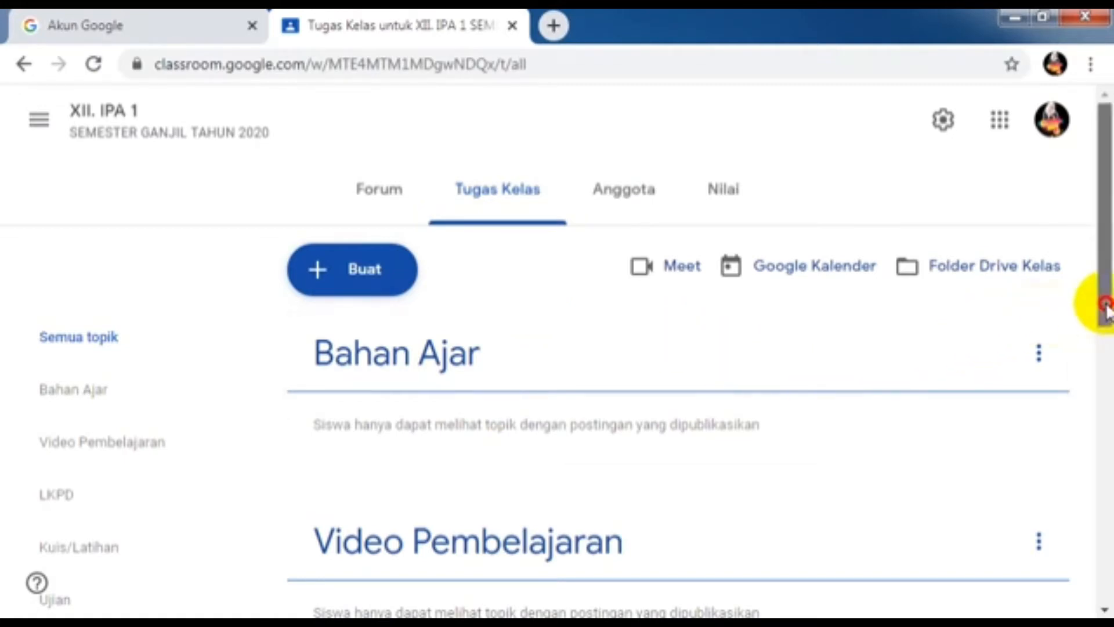
- Move the LKPD topic above Video Pembelajaran and return it to its place below that topic
left_click_drag(1107, 313, 1094, 391)
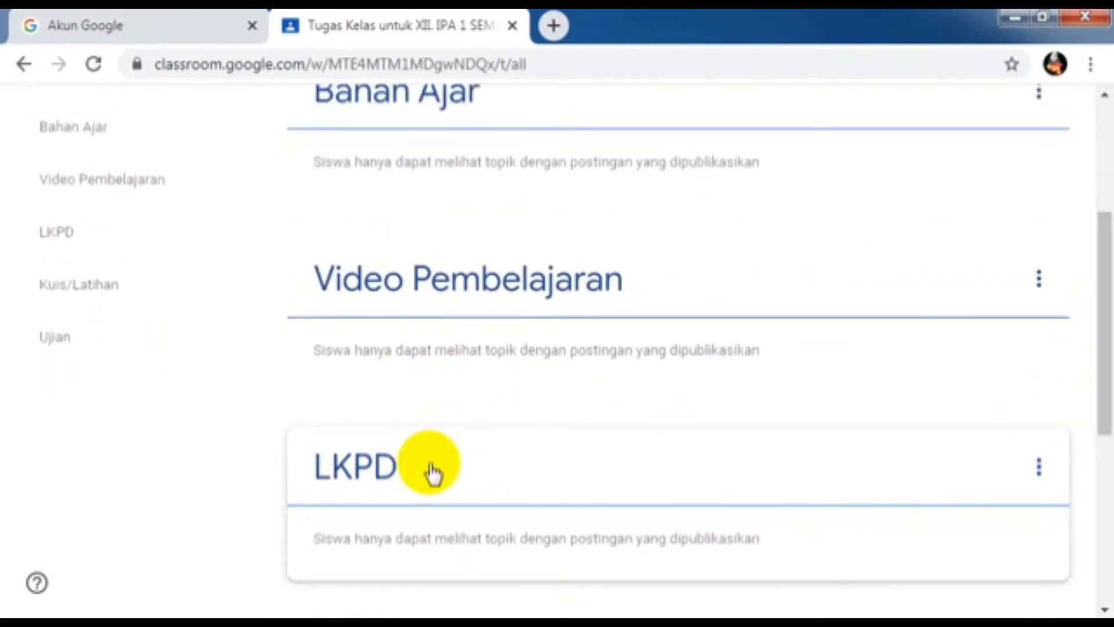
left_click_drag(430, 472, 443, 232)
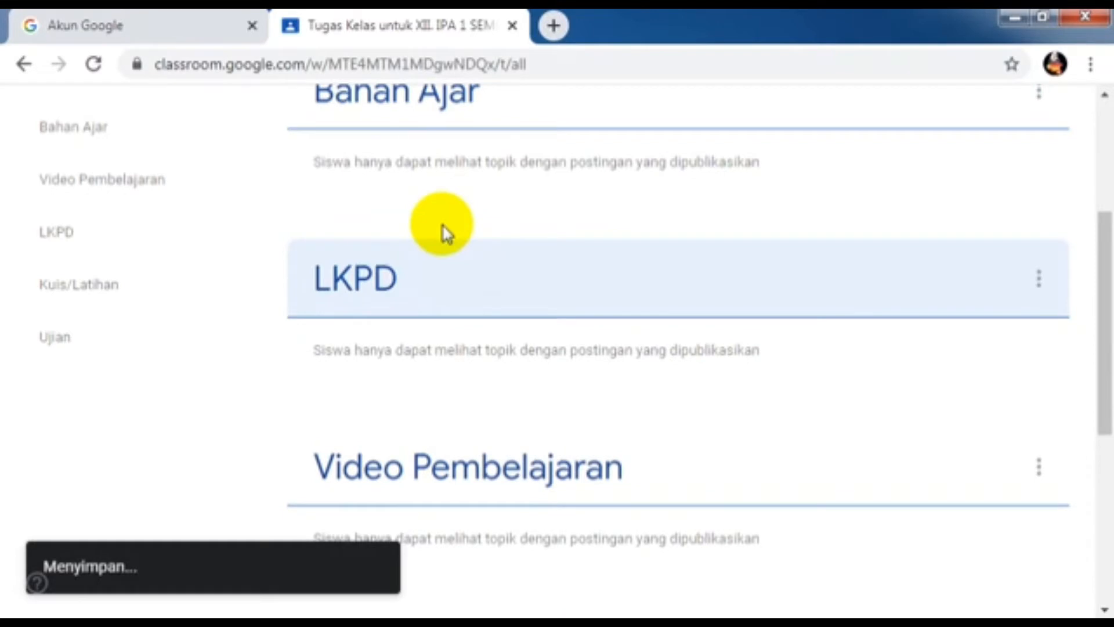
left_click(445, 275)
left_click_drag(445, 275, 445, 469)
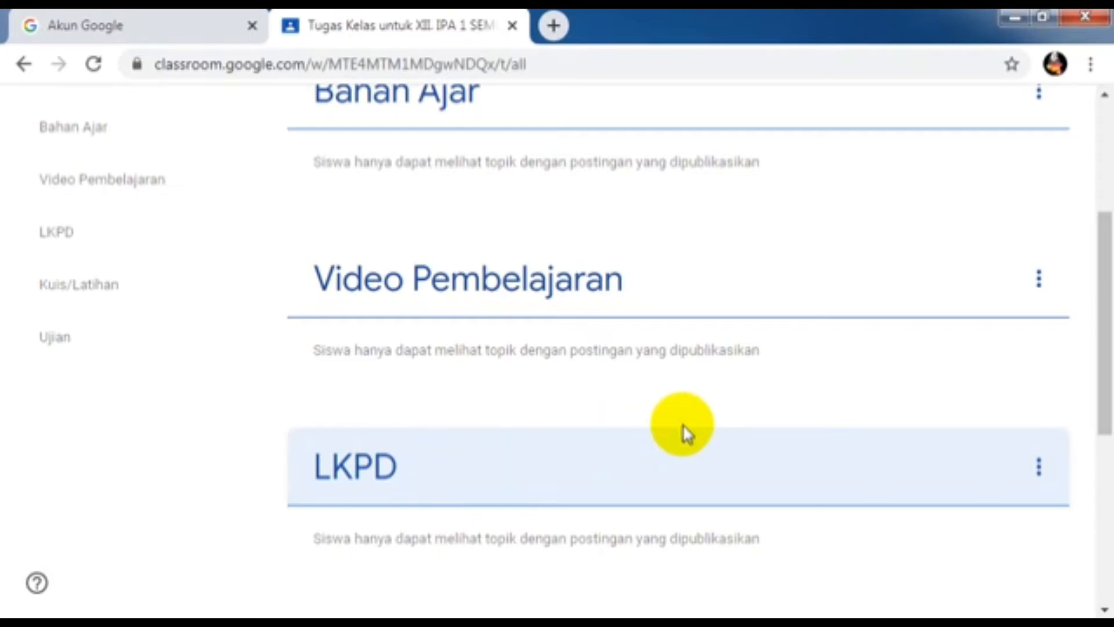
- Create a new Materi post with the title "Wilayah dan Tata Ruang"
left_click_drag(1106, 324, 1104, 194)
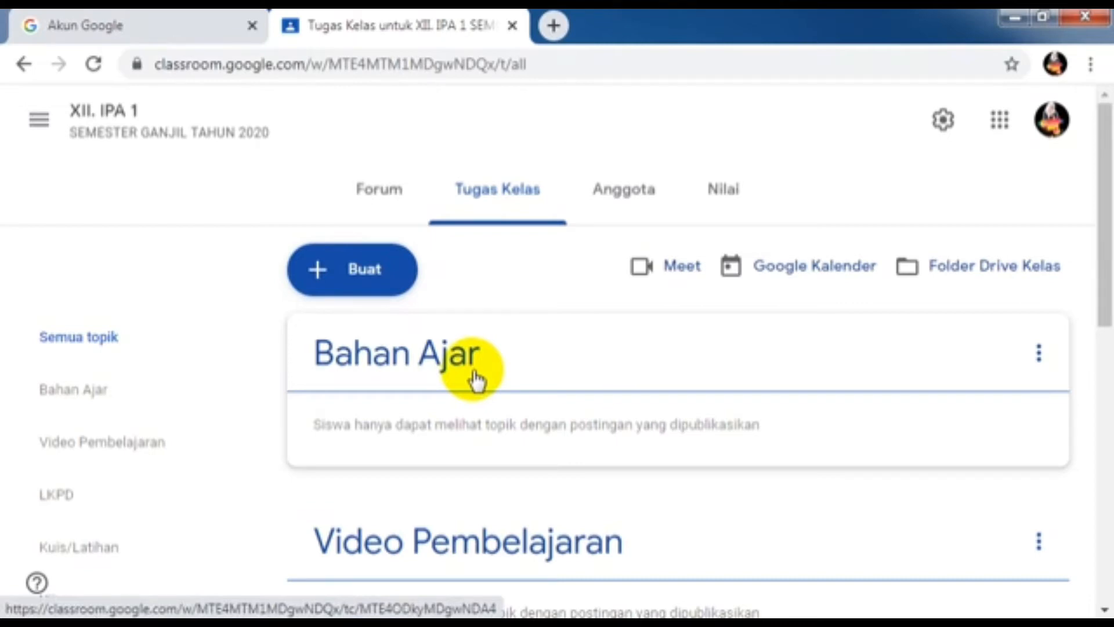
left_click(337, 286)
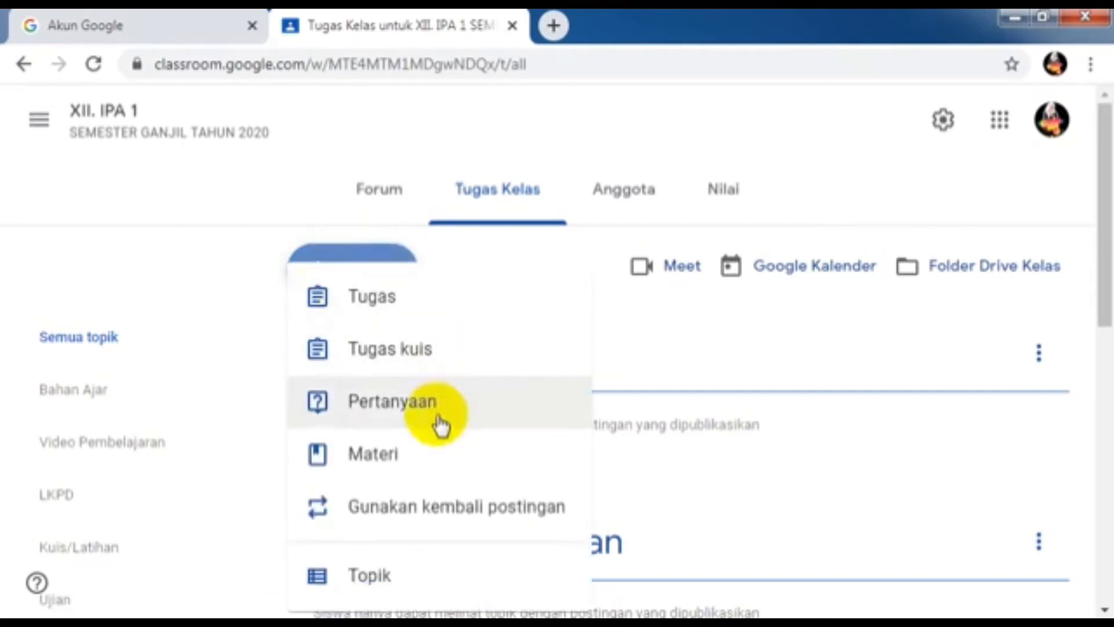
left_click(438, 459)
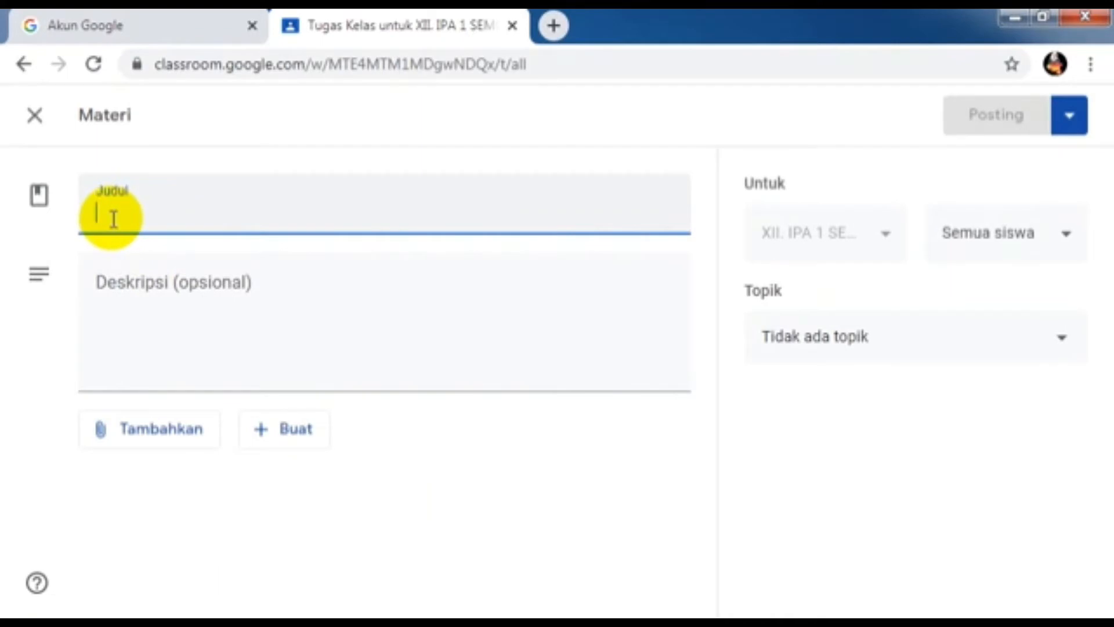
type("W")
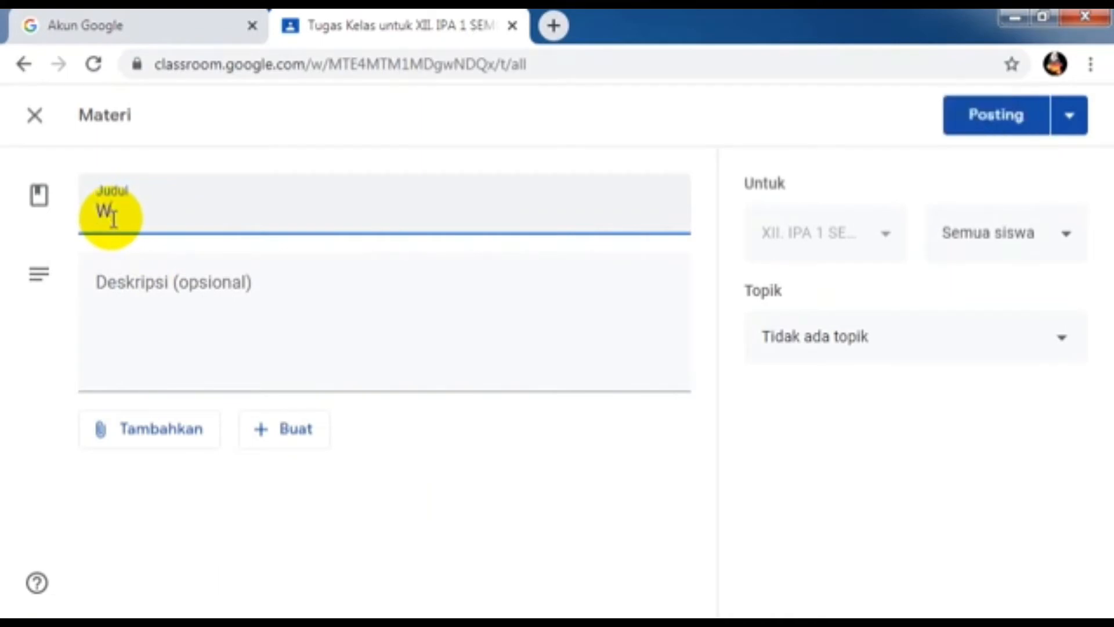
type("ilayah")
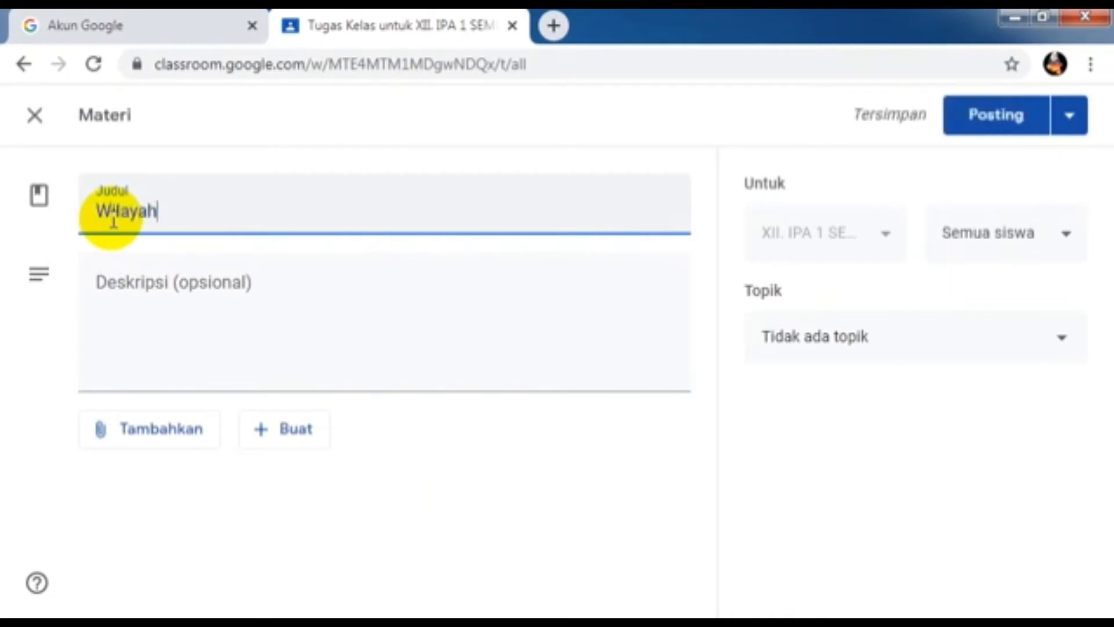
type(" dan T")
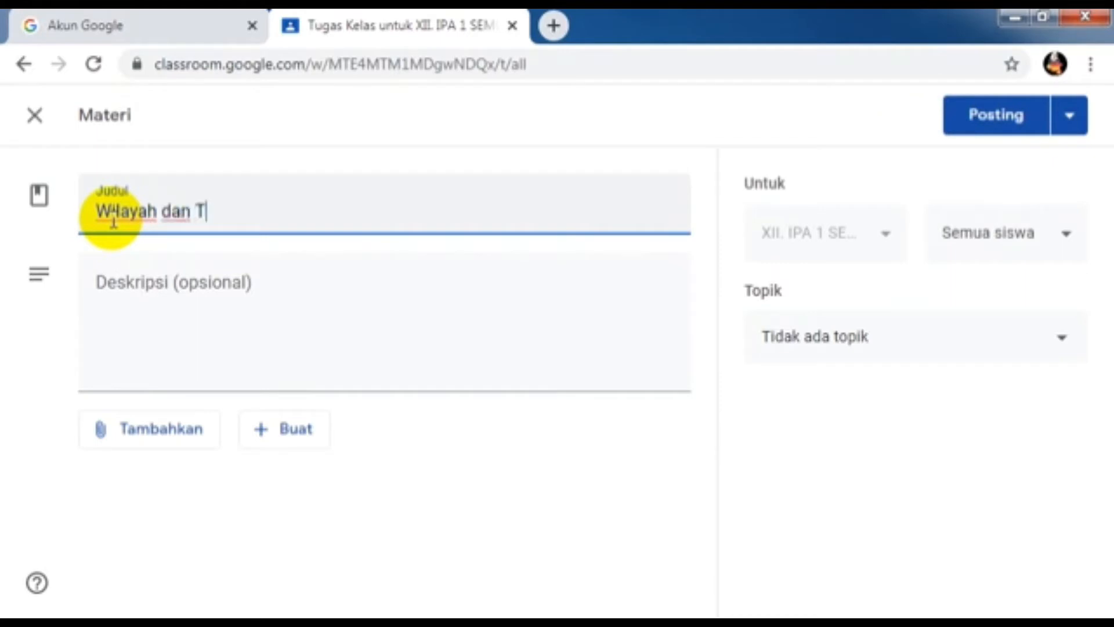
type("ata Ruang")
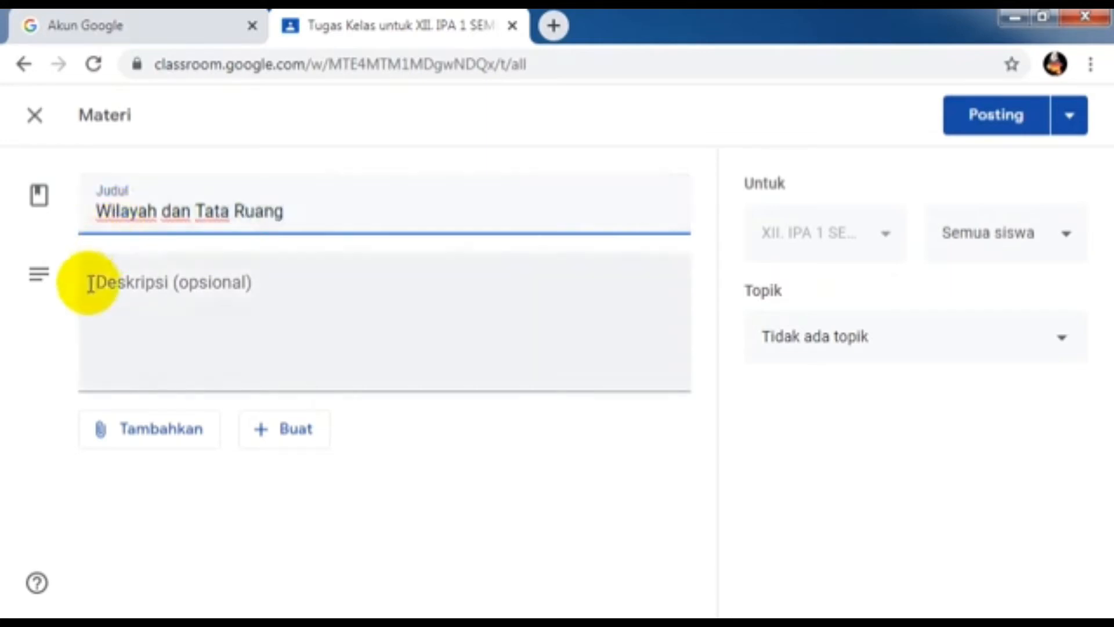
- Enter the material's description as "Materi wilayah dan tata ruang dipelajari di bab I semester ganjil kela XII"
left_click(119, 284)
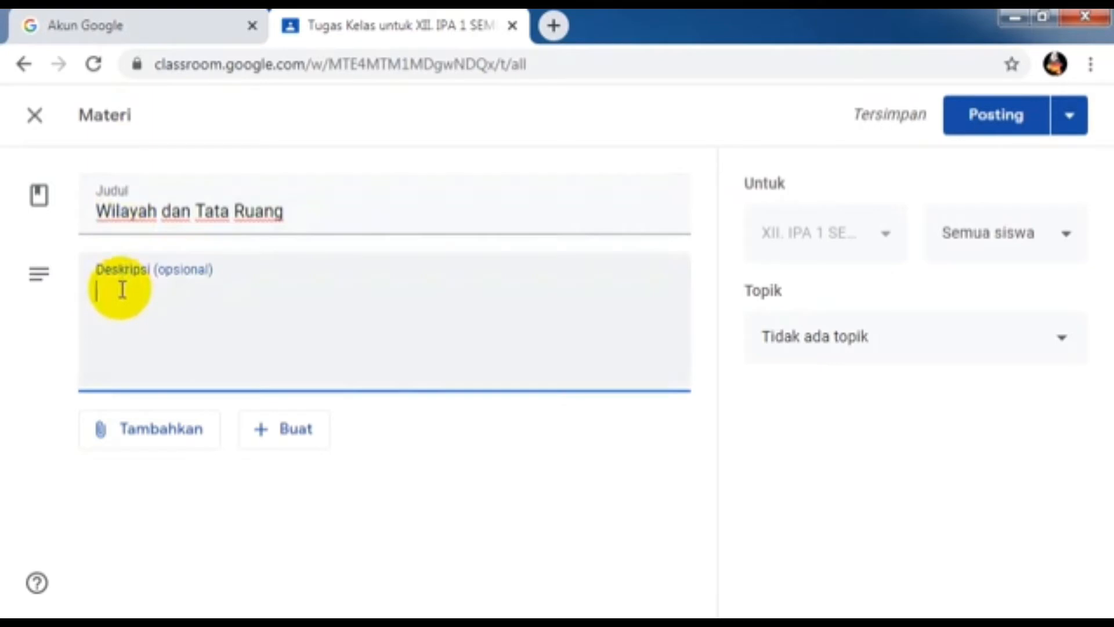
type("M")
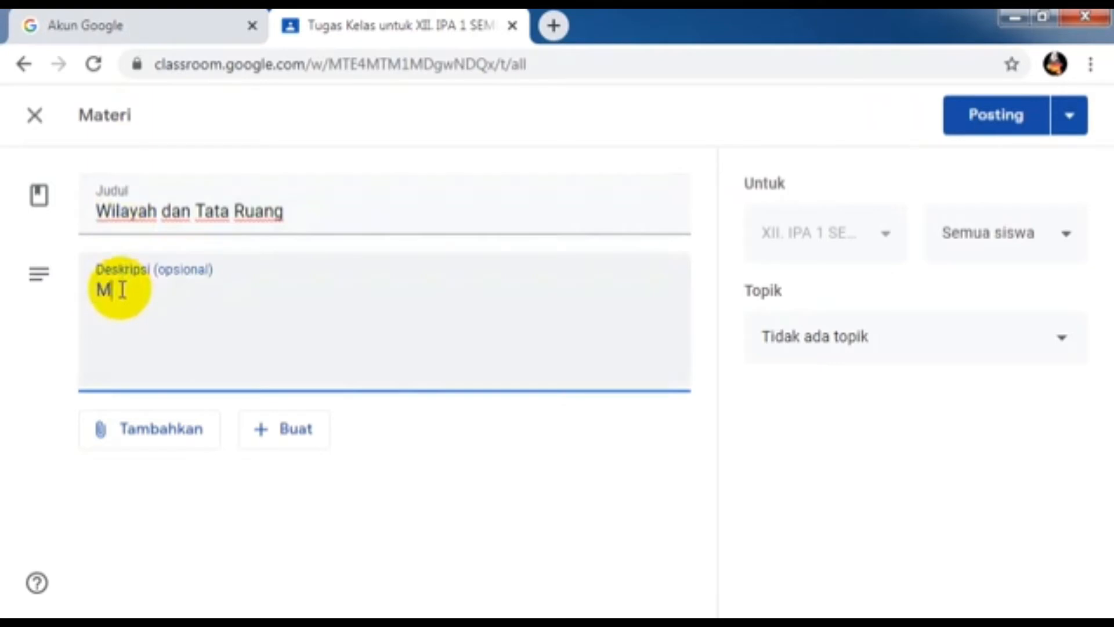
type("ateri wilayah ")
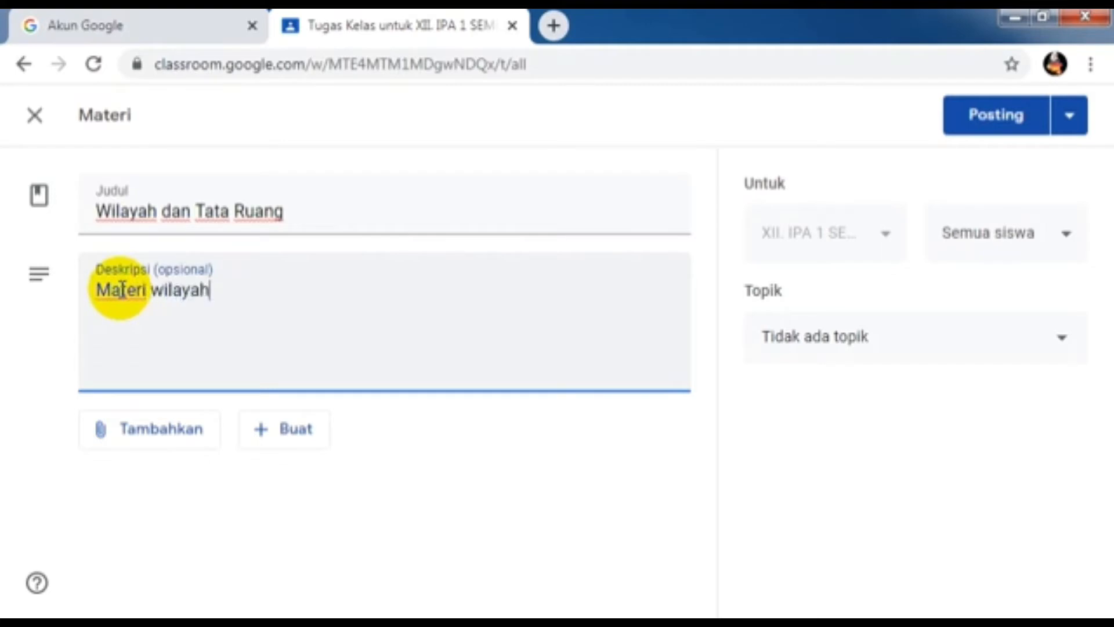
type("dan tata")
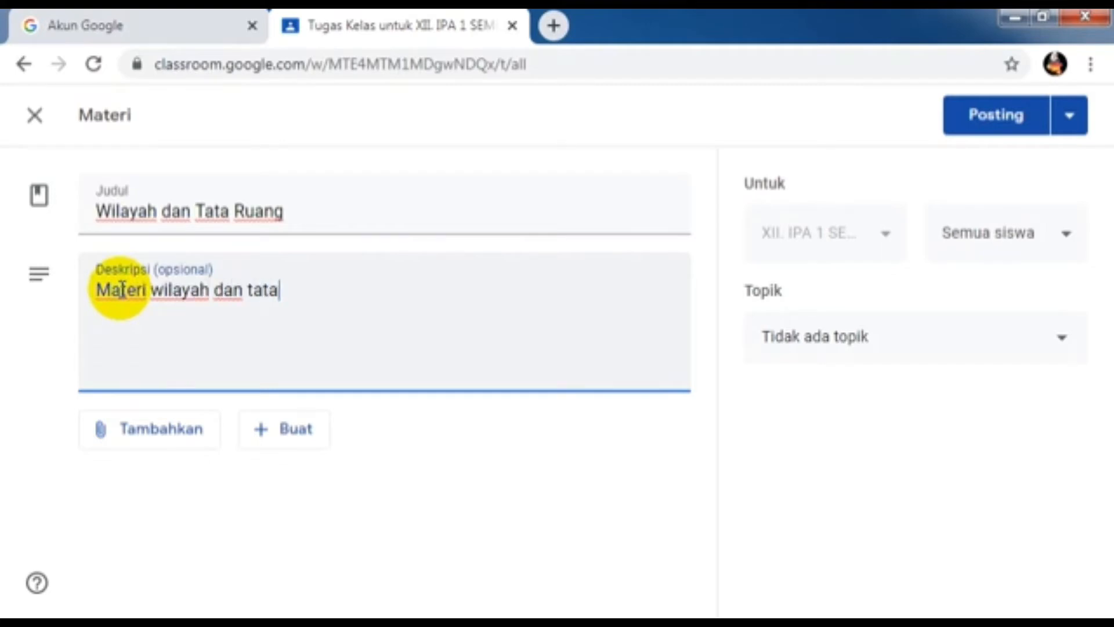
type(" ruang")
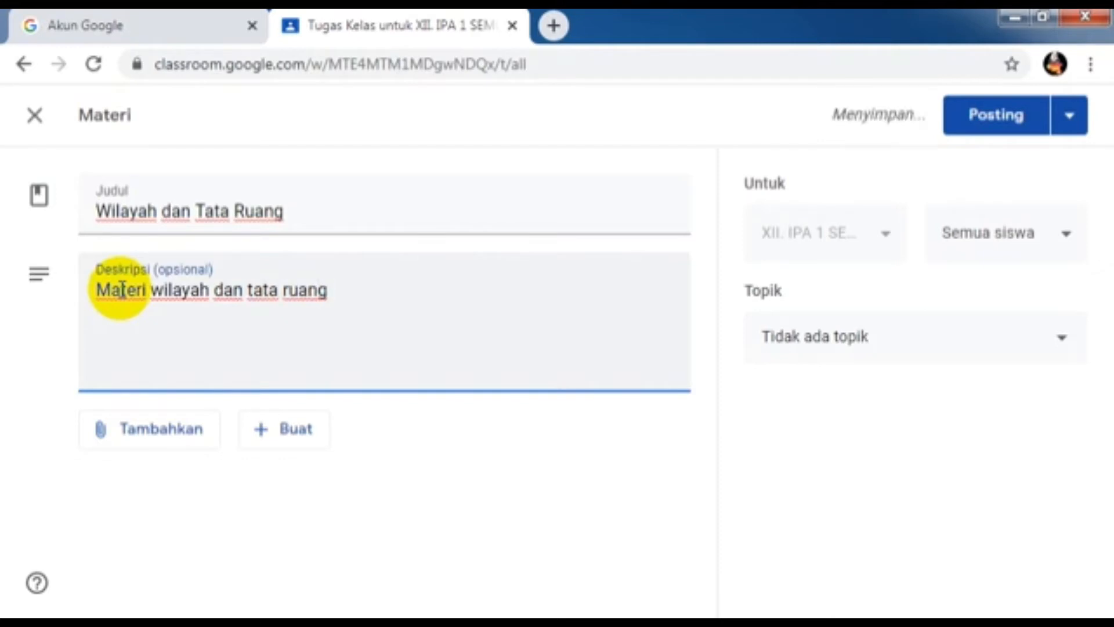
type(" dipe")
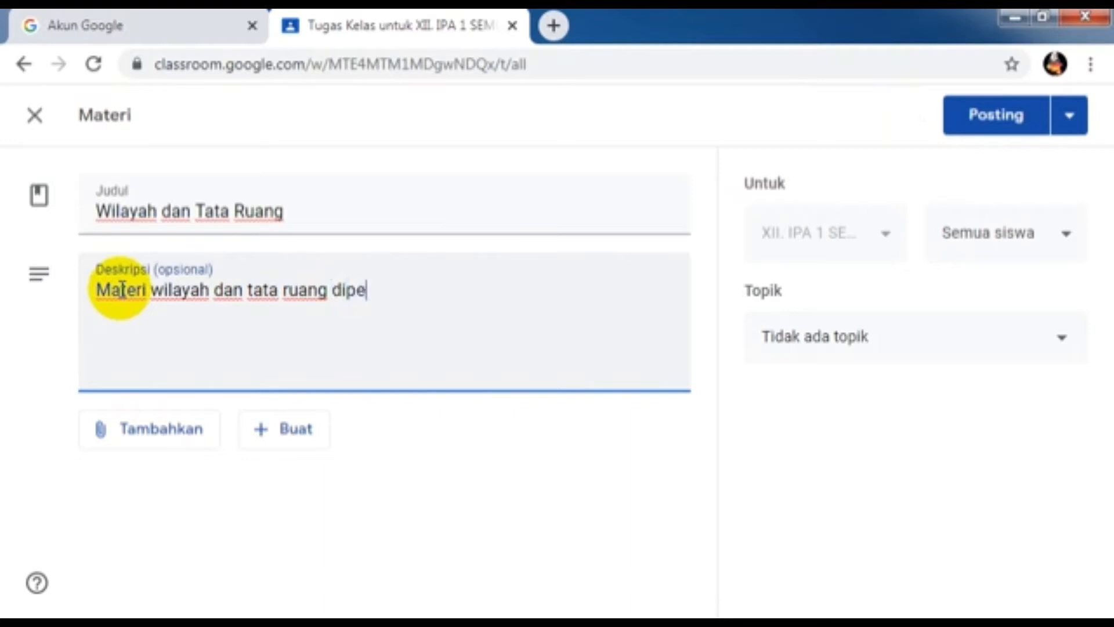
type("lajari di ")
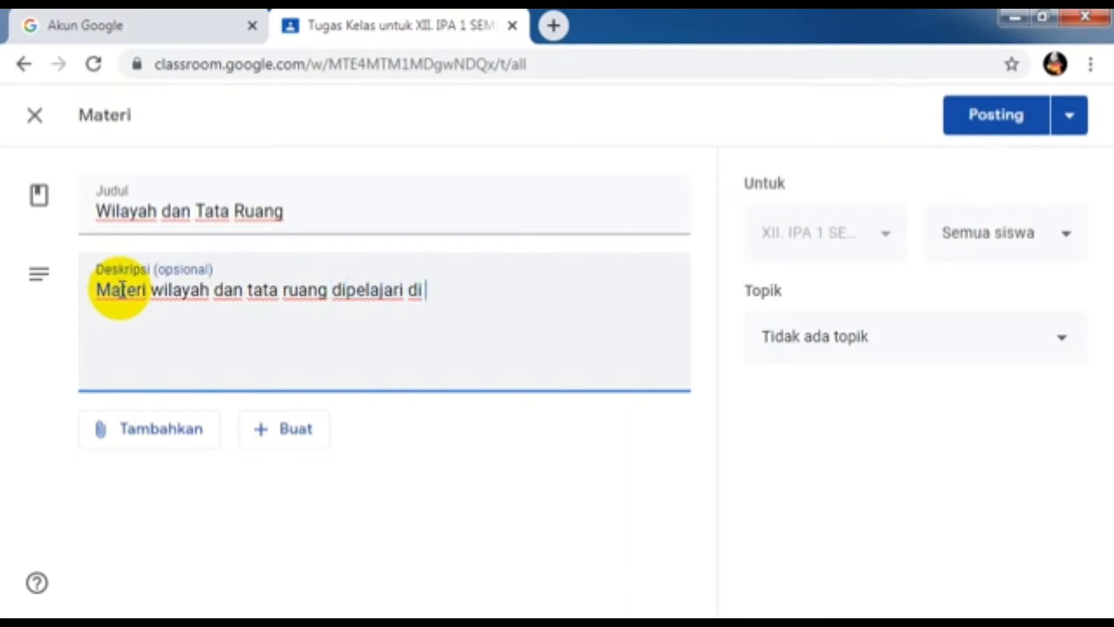
type("bab I ")
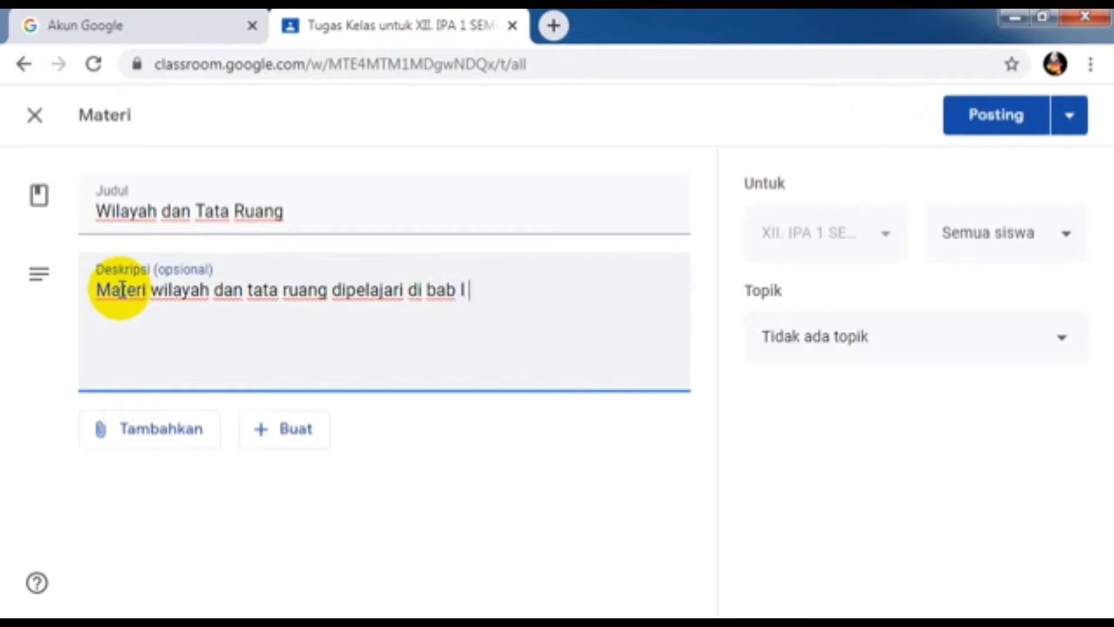
type("seme")
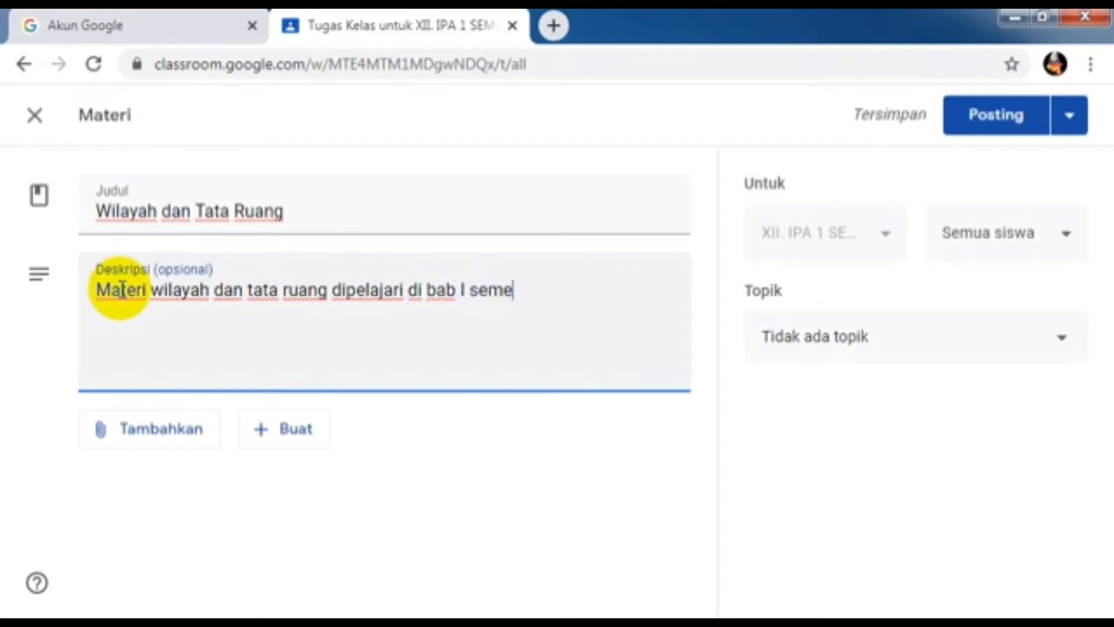
type("ster ganjil ")
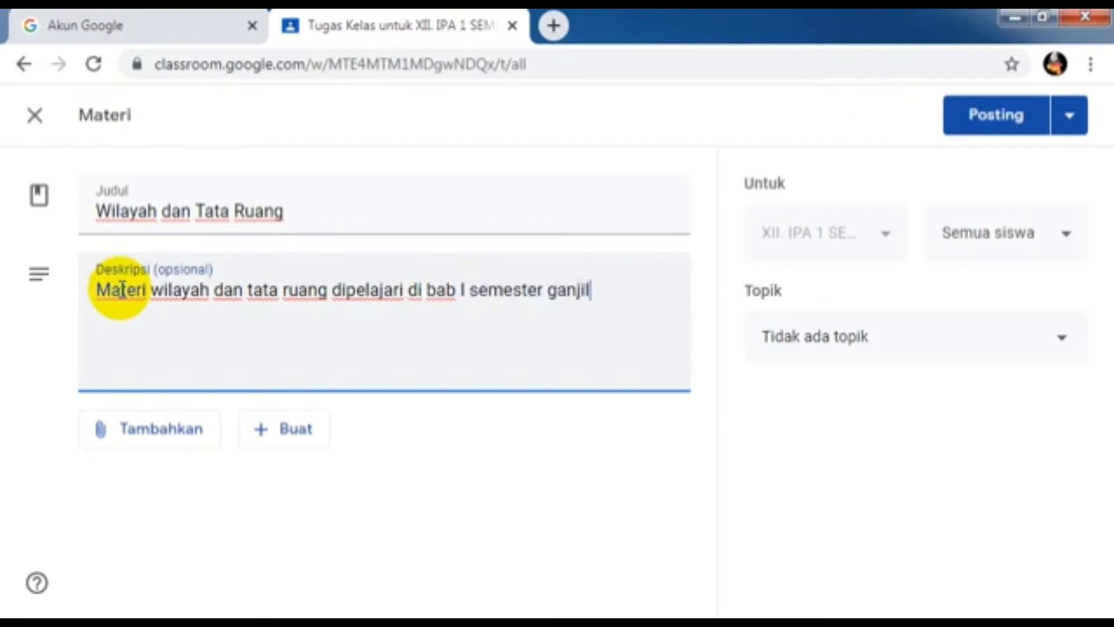
type("kela ")
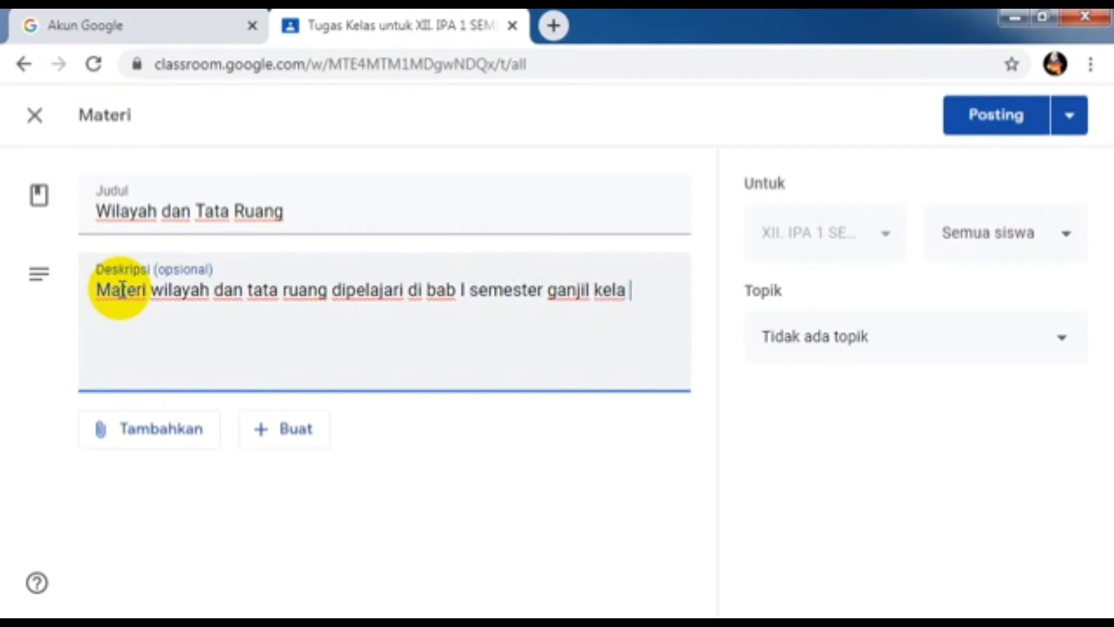
type("XII")
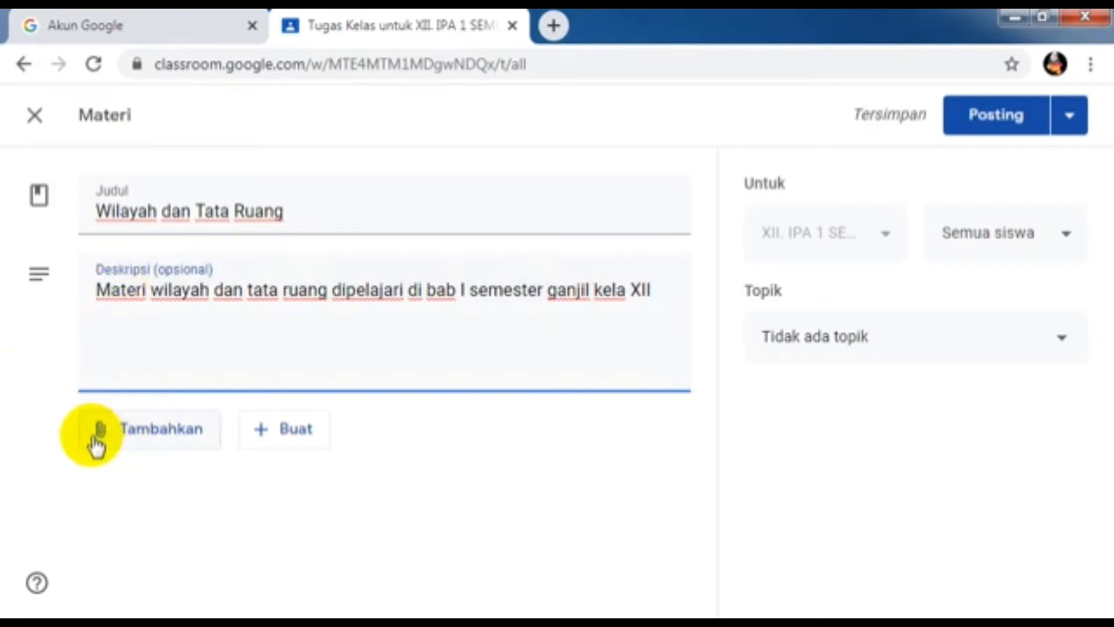
- Attach the PDF "wilayah dan pewilayaha n" from the UKHA MATERI KELAS XII folder on Local Disk (D:) by uploading it to the material
left_click(128, 445)
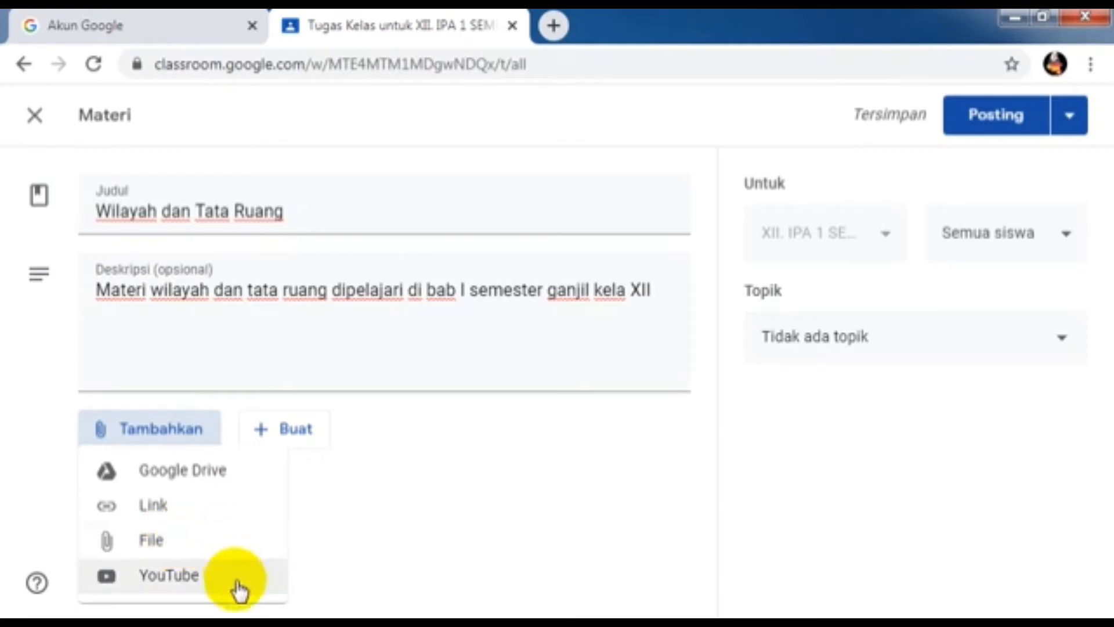
left_click(222, 550)
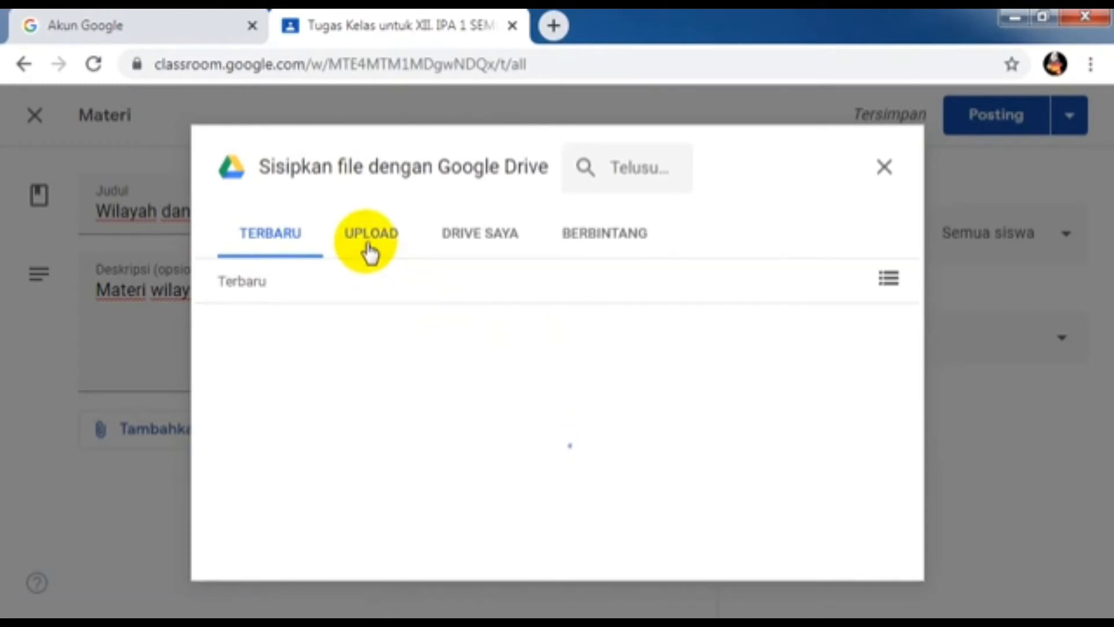
left_click(395, 255)
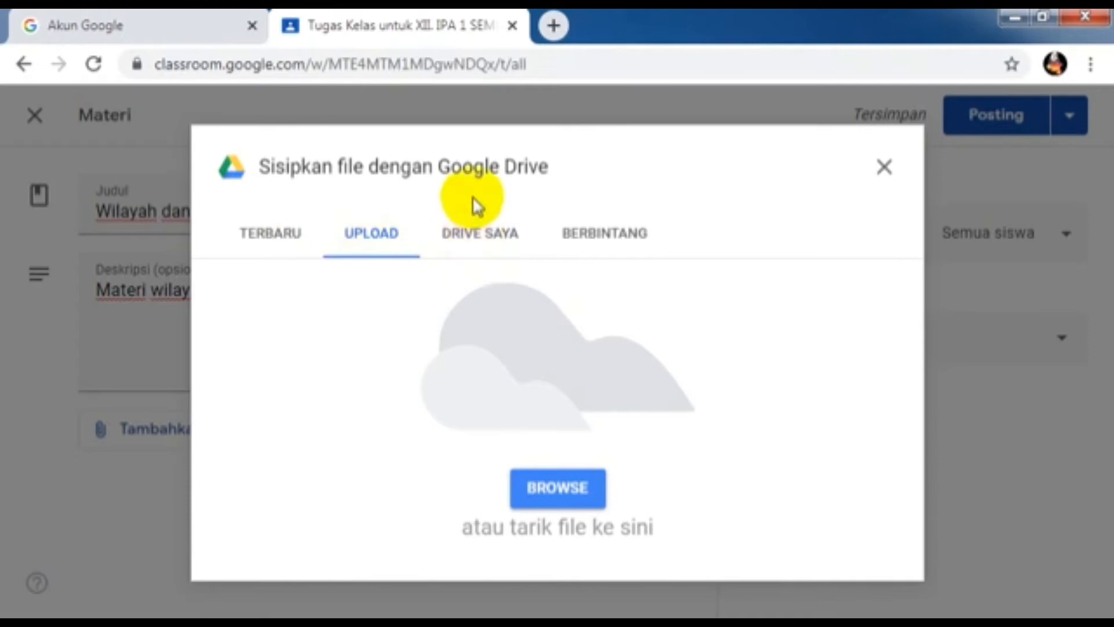
left_click(555, 495)
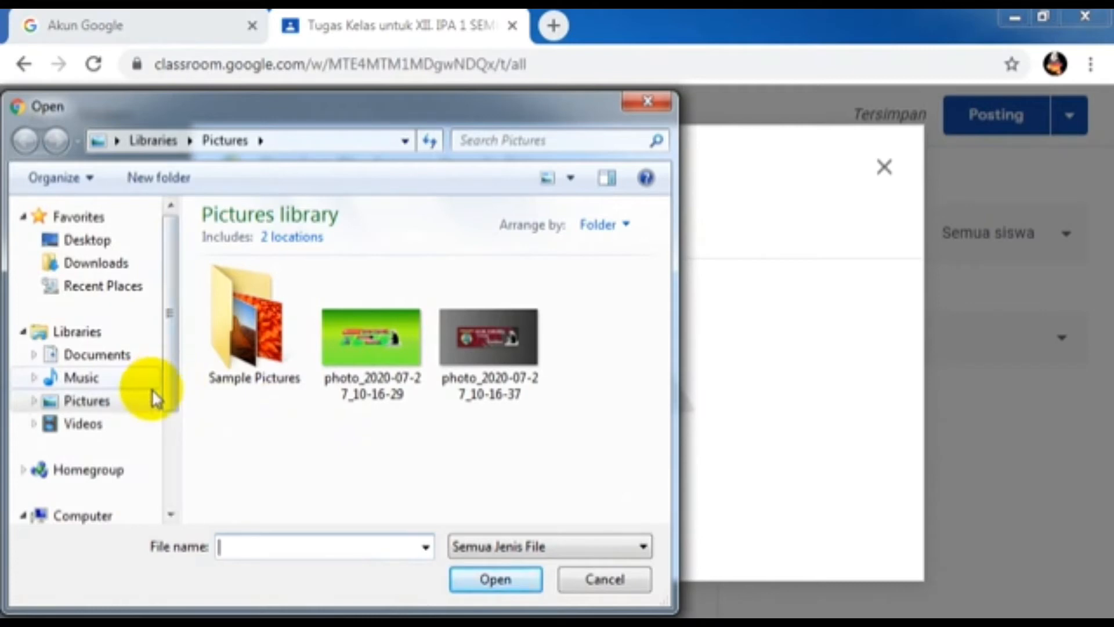
left_click_drag(167, 385, 172, 445)
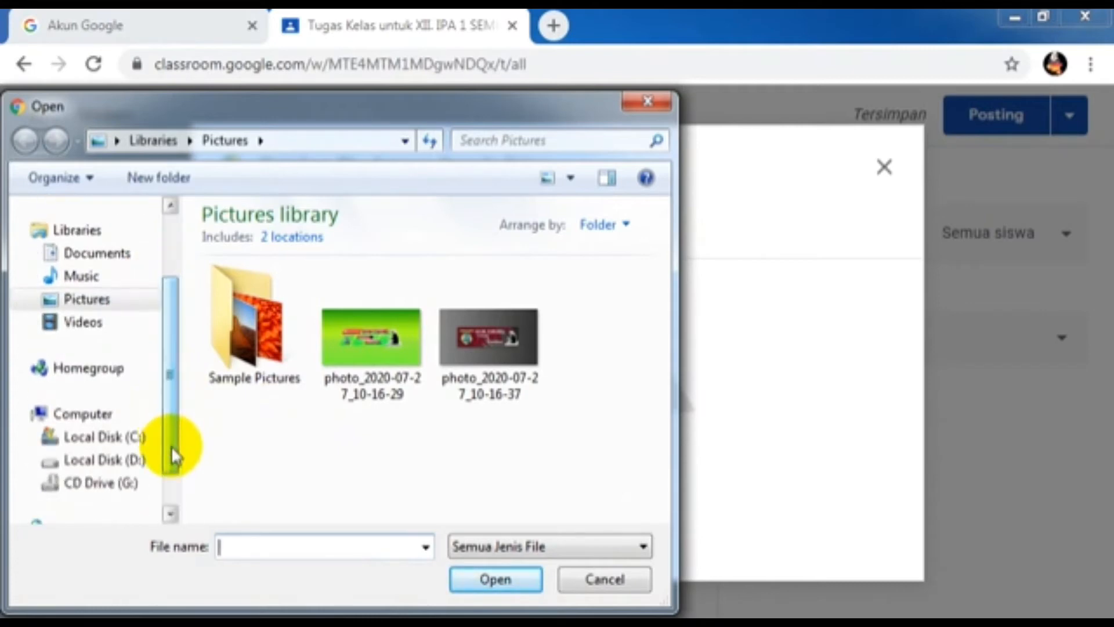
left_click(135, 461)
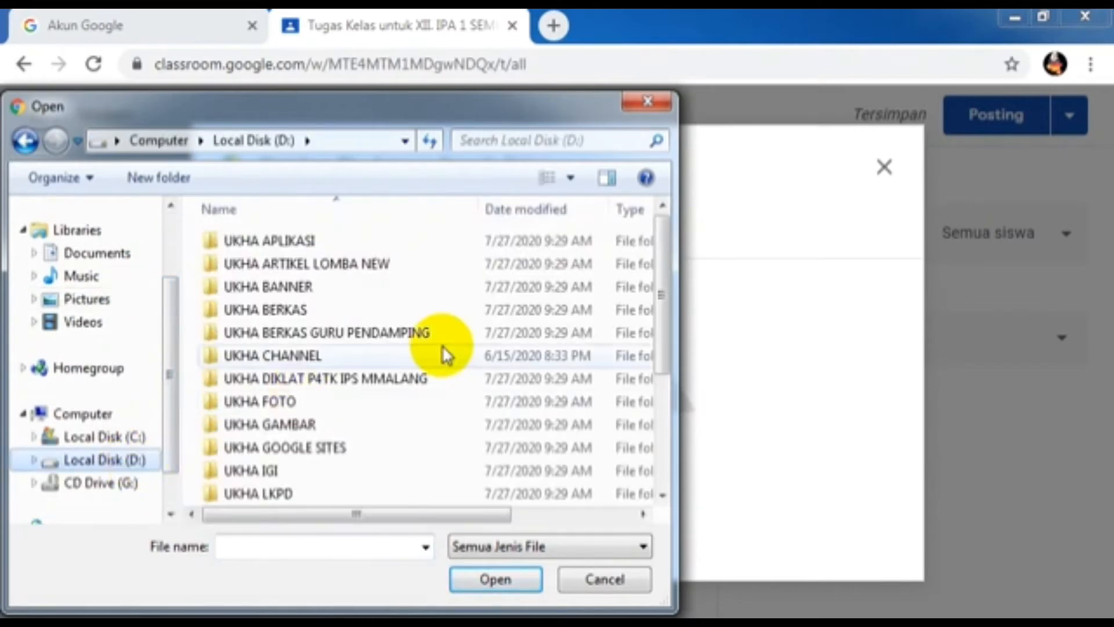
left_click_drag(662, 295, 670, 416)
double_click(412, 384)
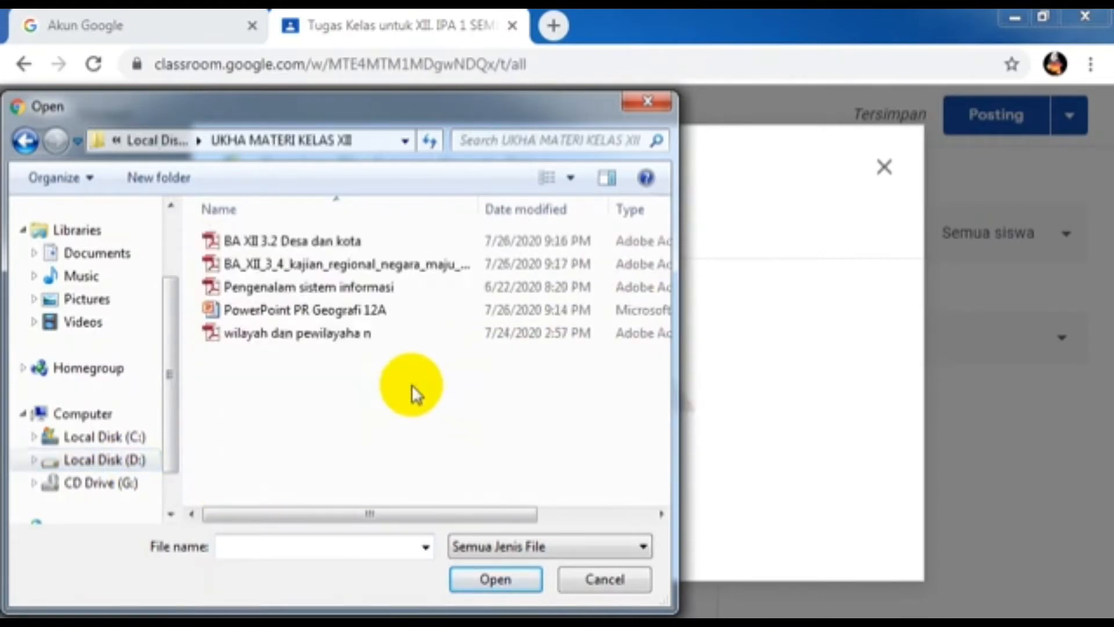
left_click(330, 335)
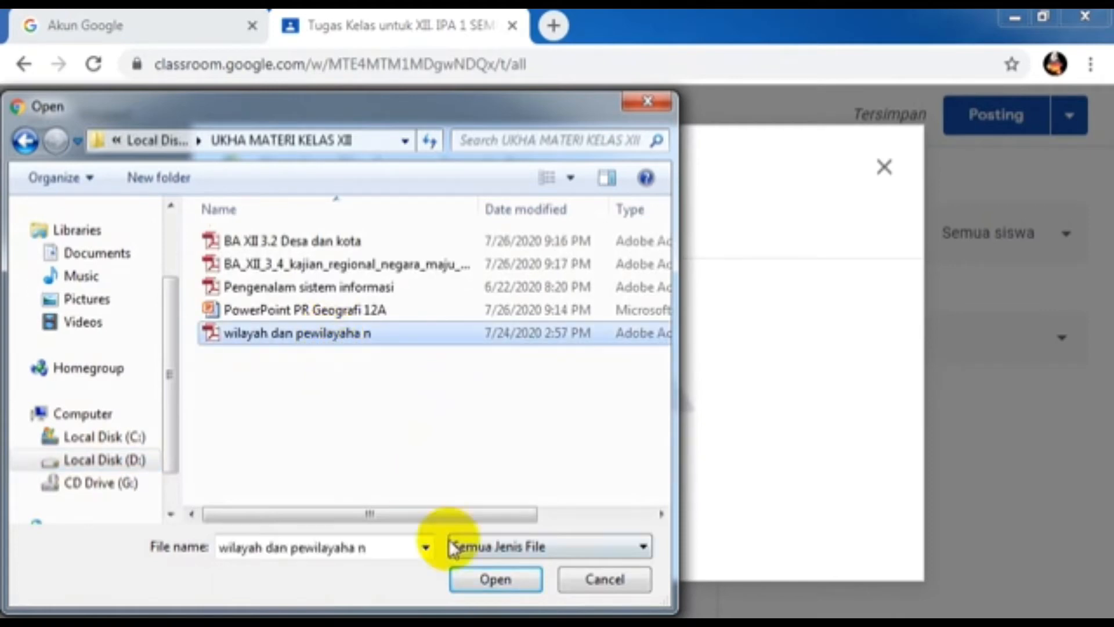
left_click(464, 577)
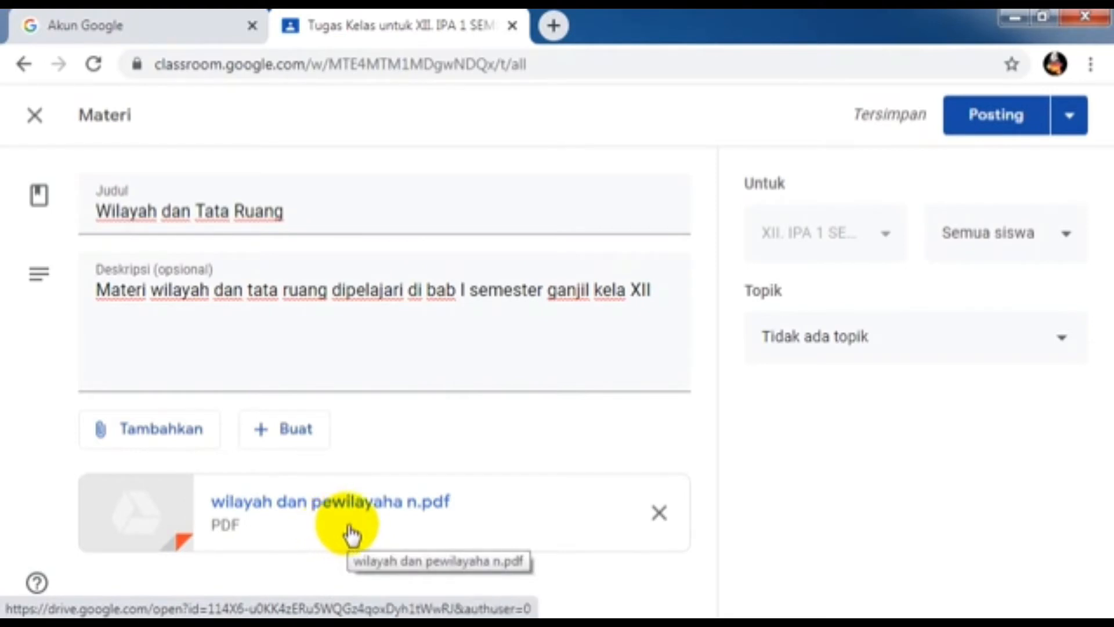
- Assign the material to the Bahan Ajar topic and post it to the class
left_click(959, 357)
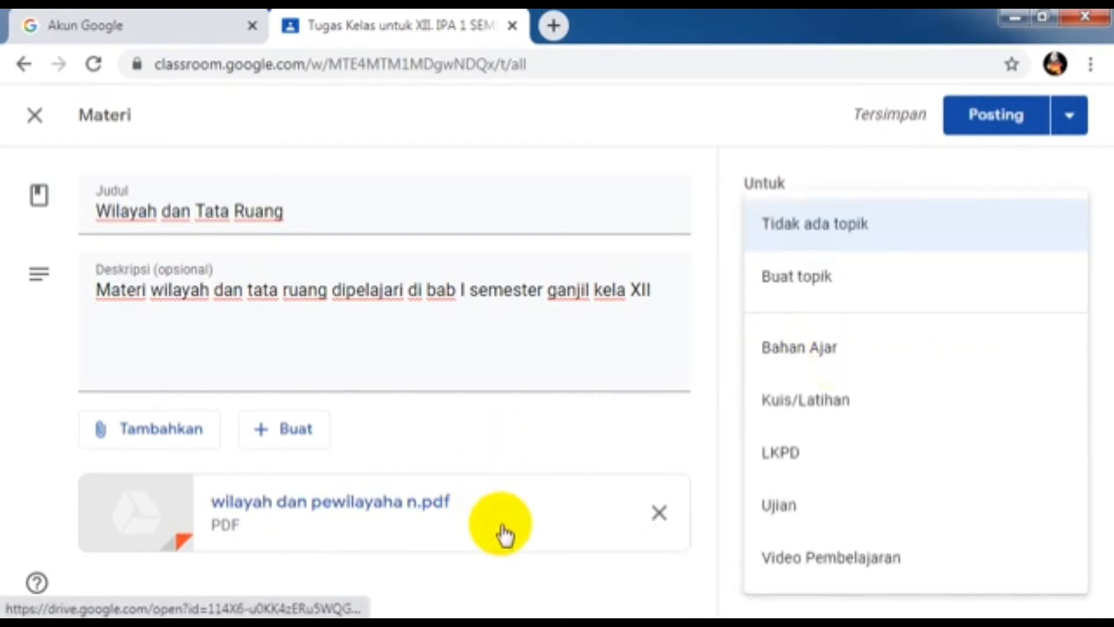
left_click(796, 365)
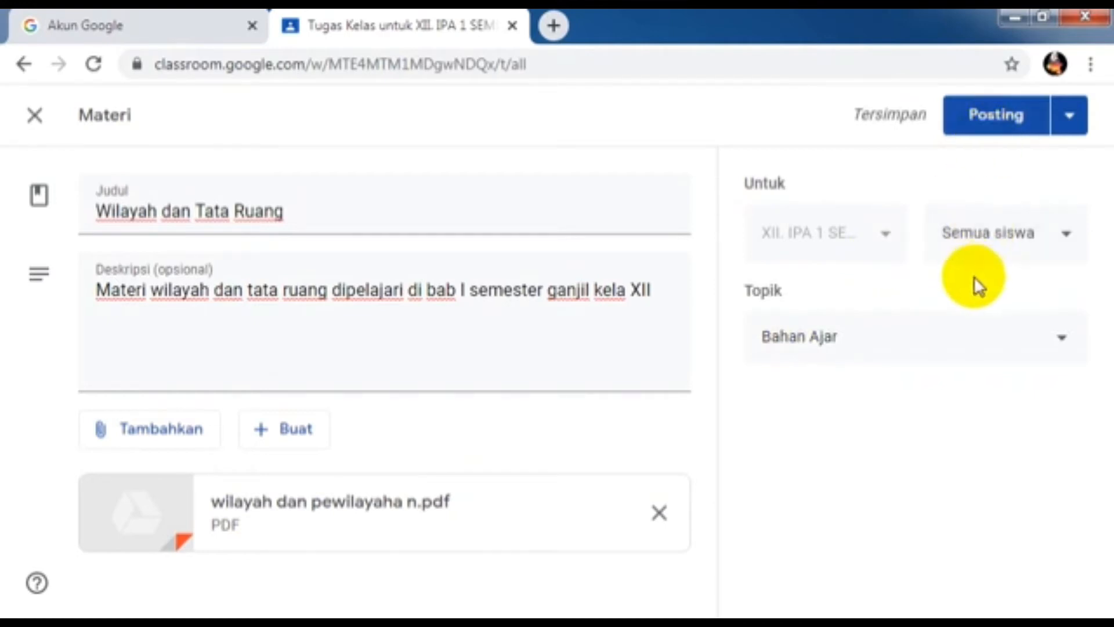
left_click(995, 342)
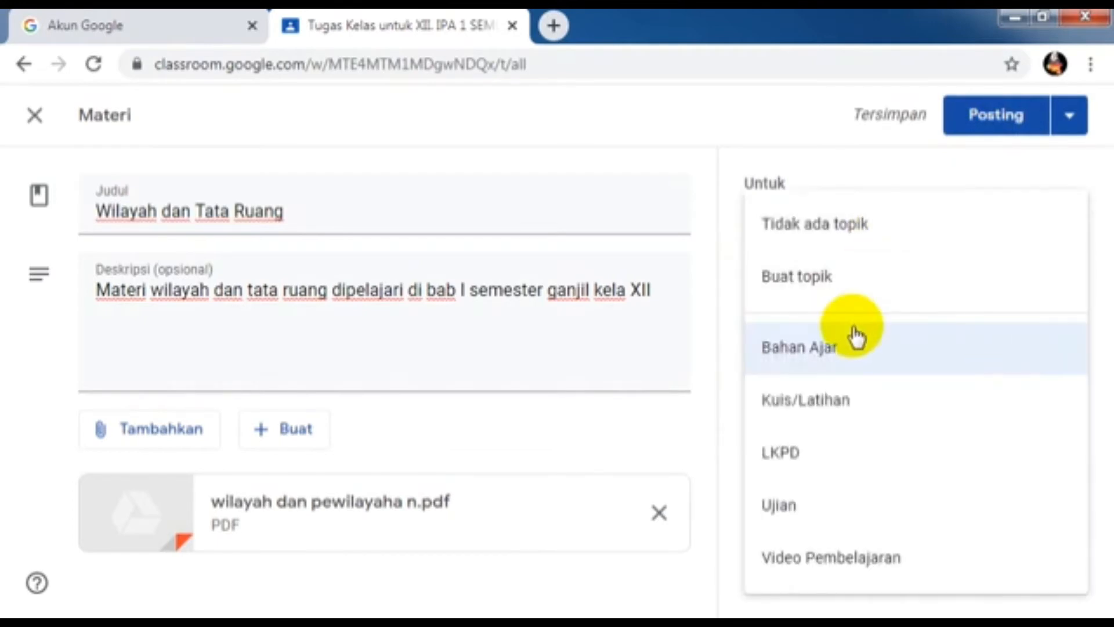
left_click(869, 371)
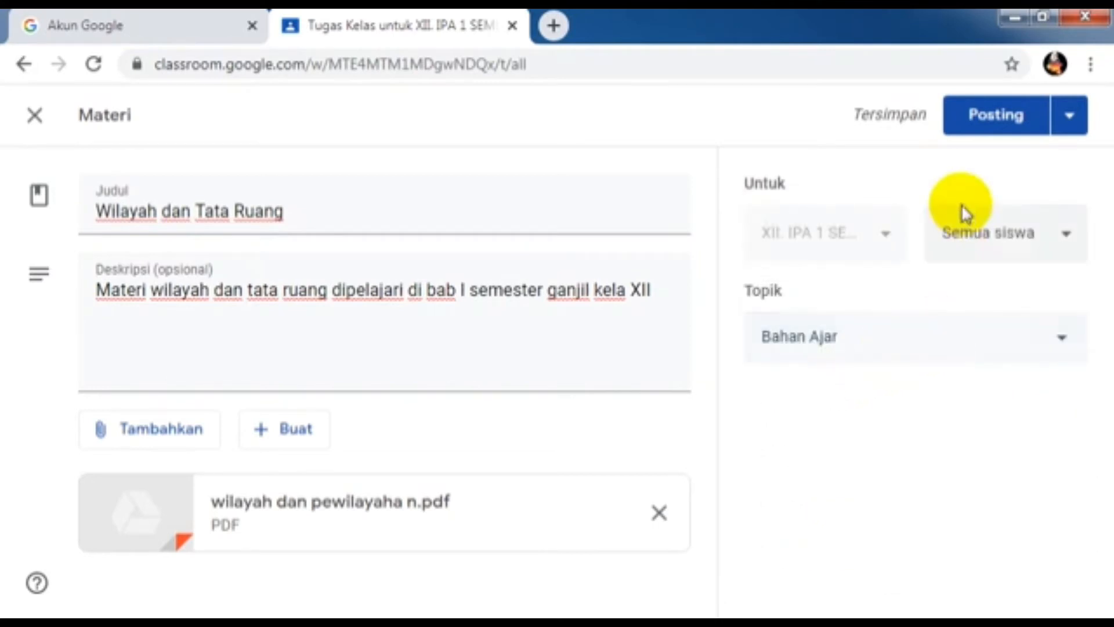
left_click(993, 129)
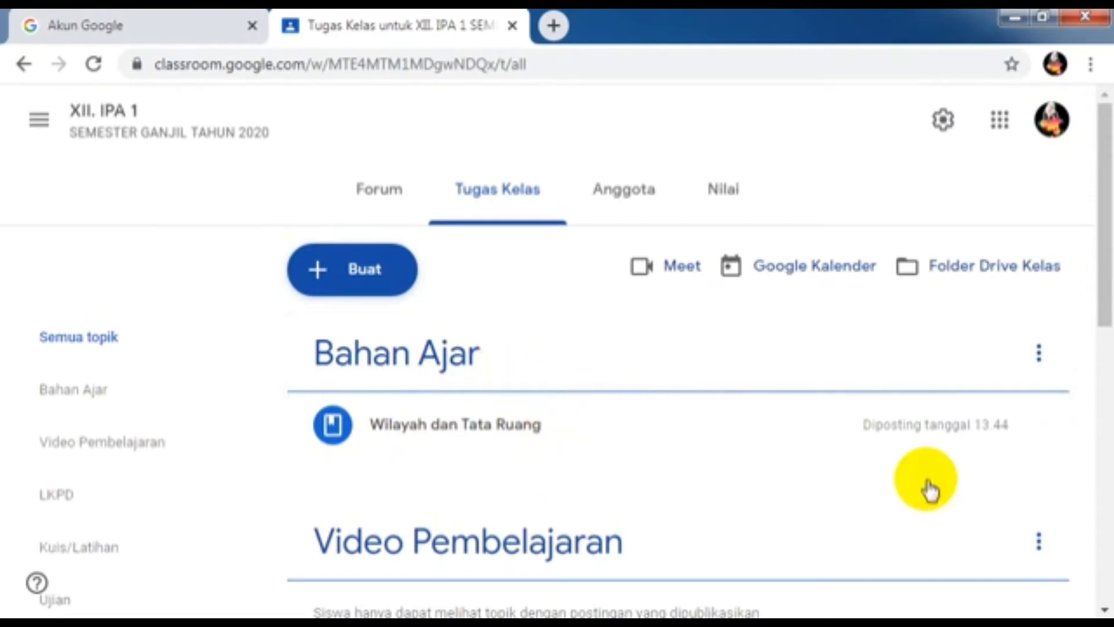
- Create another Materi post with the title "Wilayah dan Tata Ruang"
left_click_drag(1106, 280, 1097, 318)
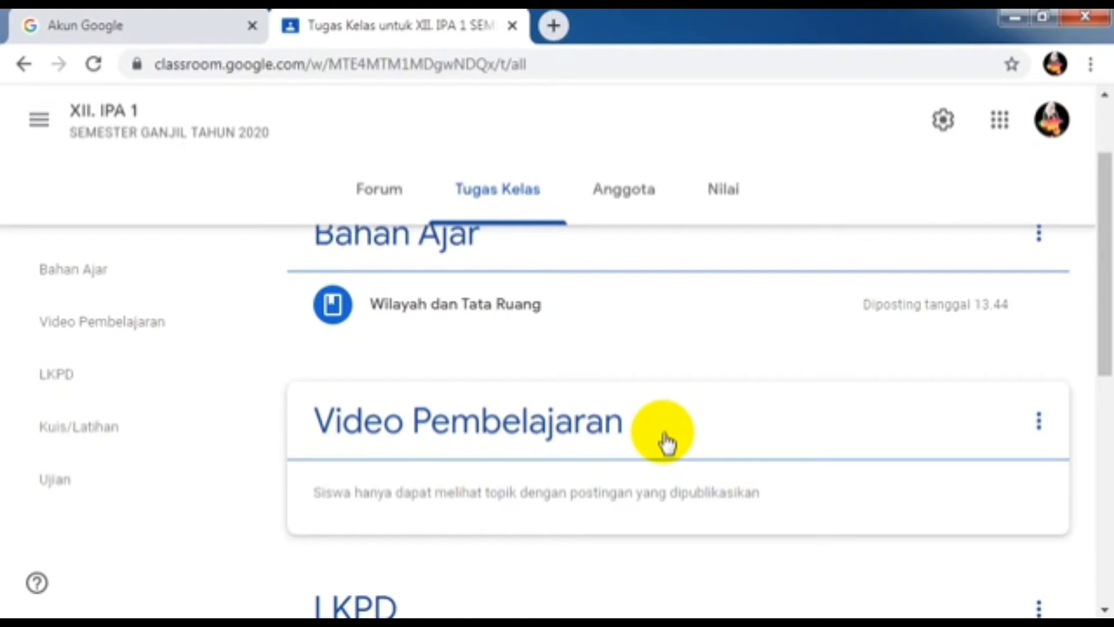
scroll(325, 297, "up", 2)
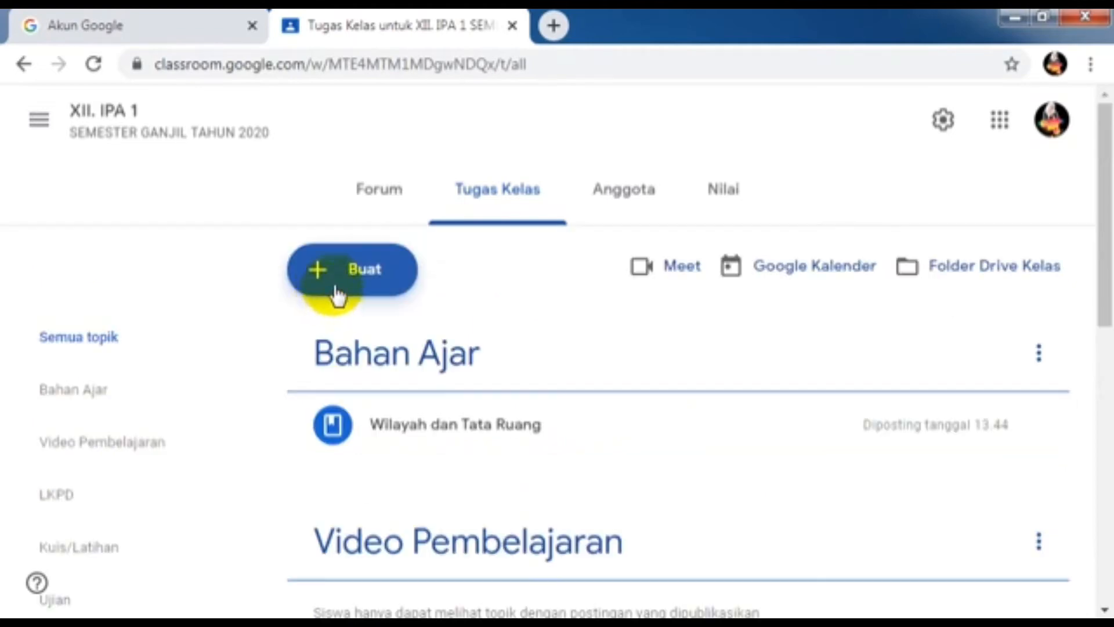
left_click(337, 295)
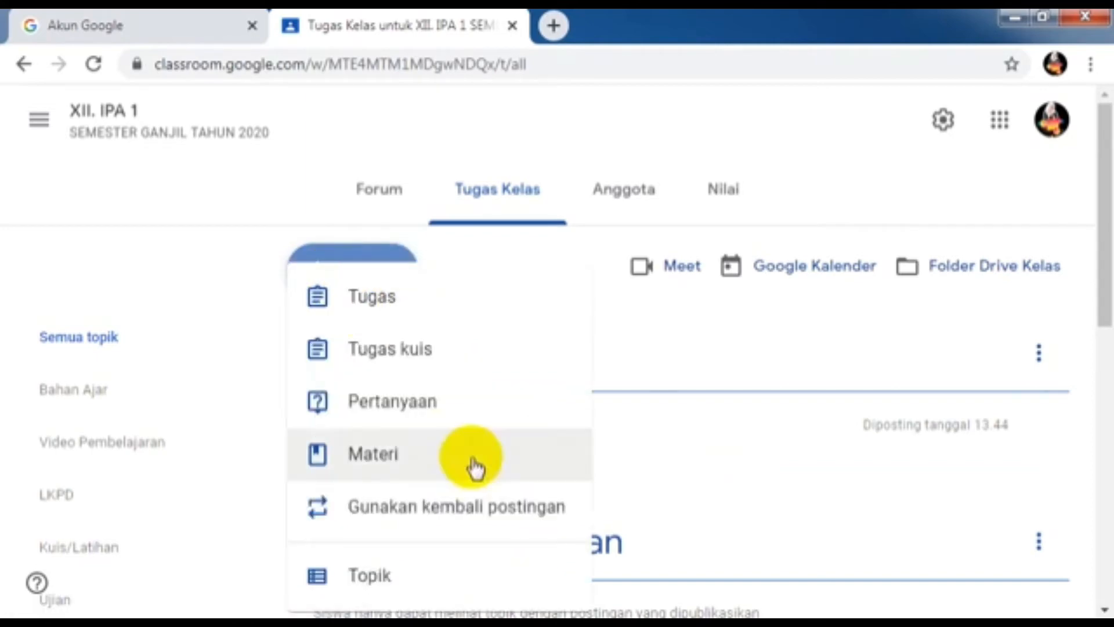
left_click(473, 465)
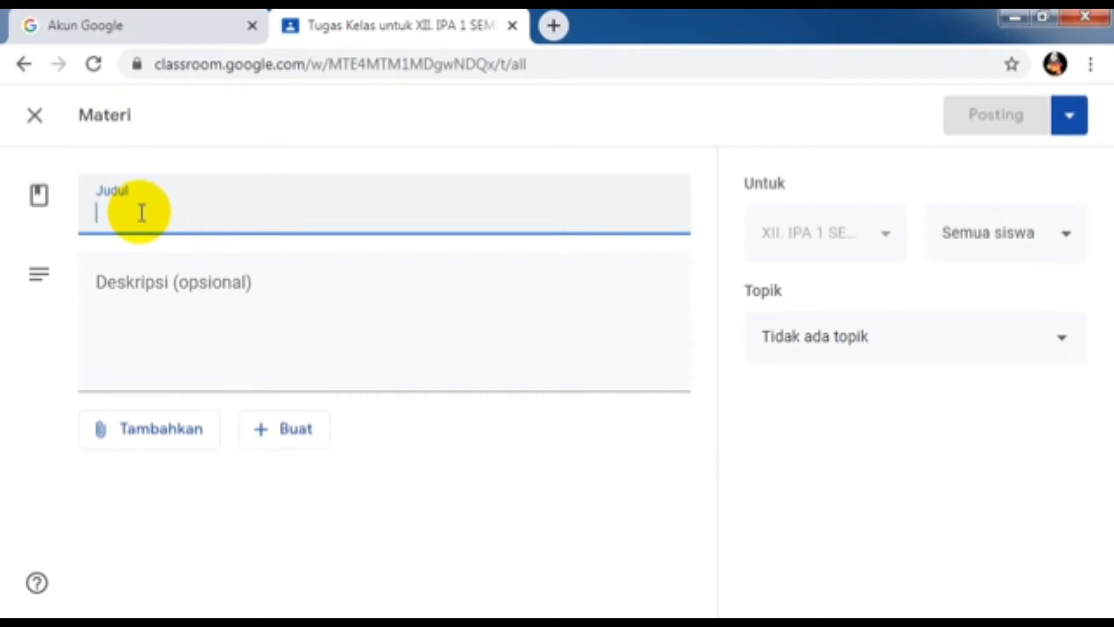
type("W")
key("BackSpace")
type("Wilayah ")
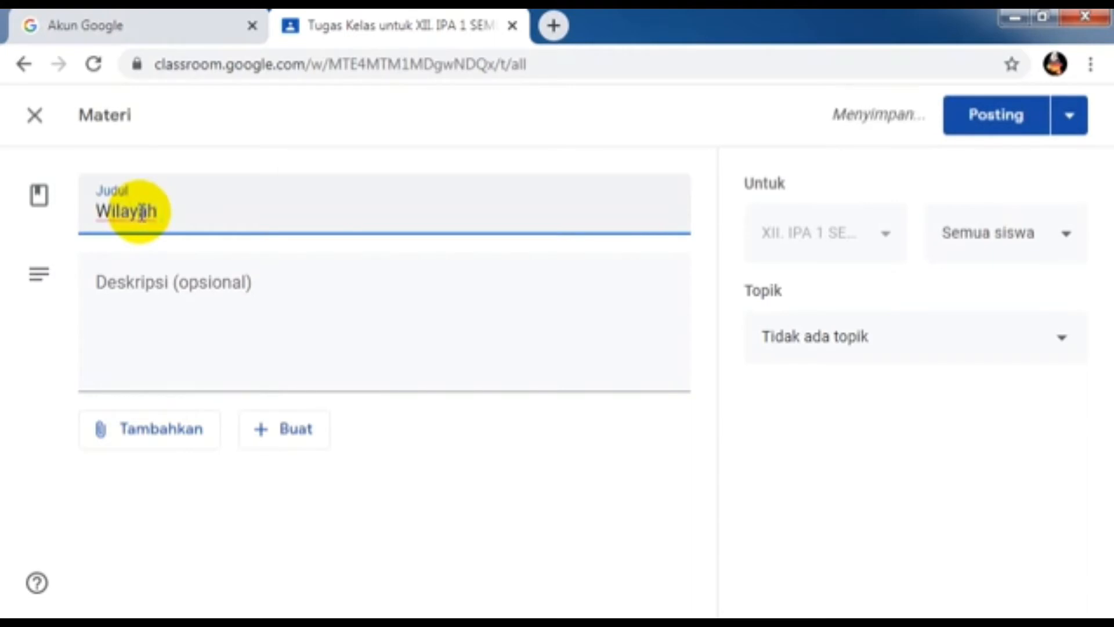
type("dan Tata")
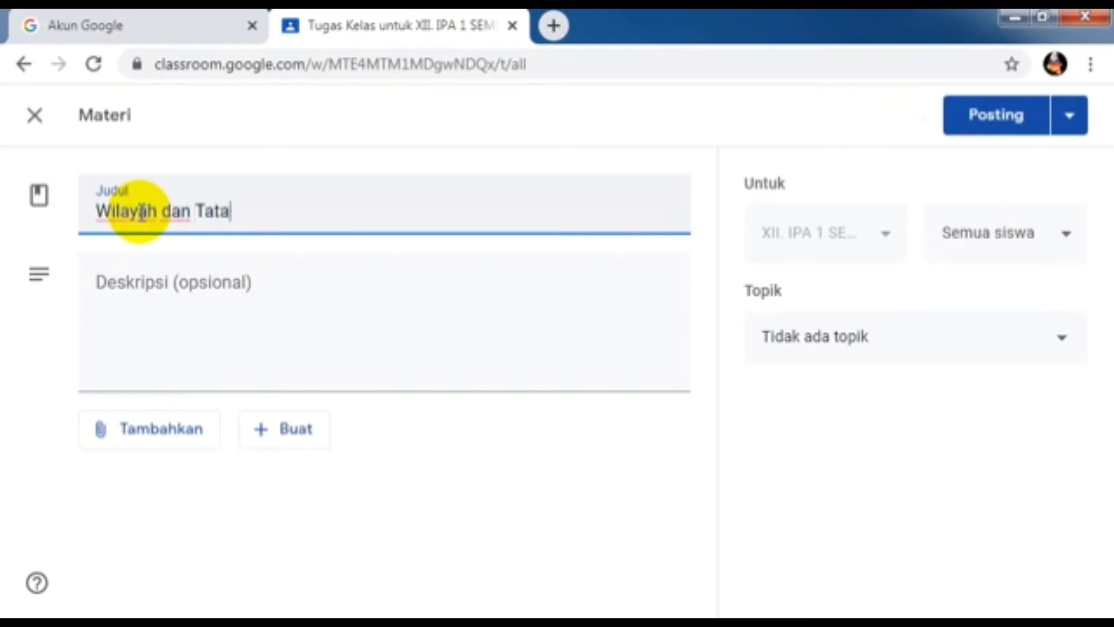
type(" Ruang")
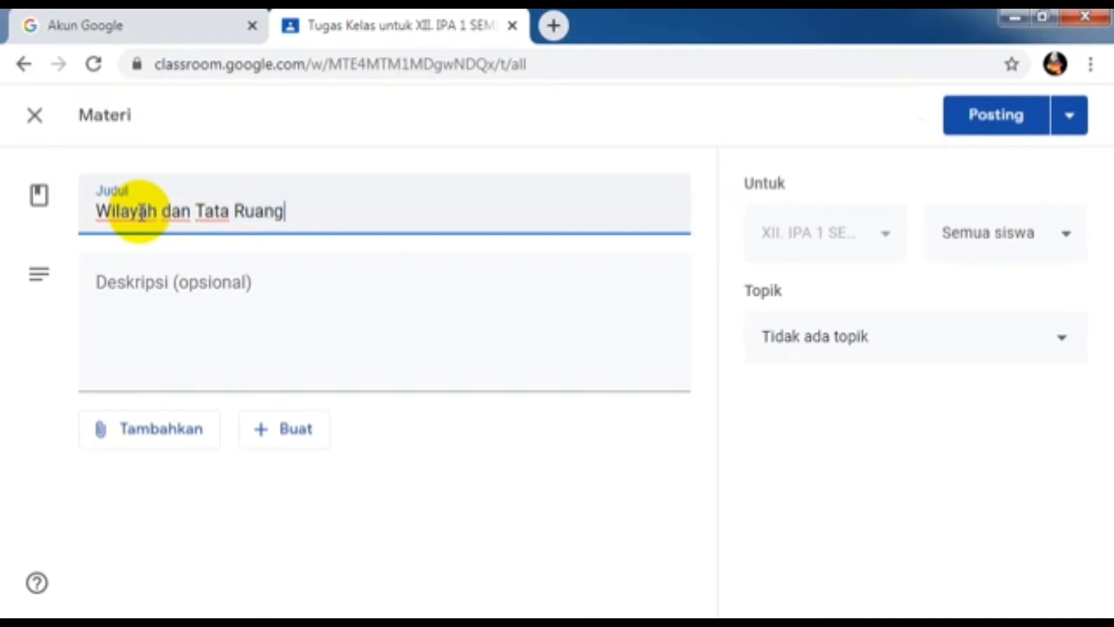
- Enter the new material's description as "Materi wilayah dan tata ruang adalah materi Bab I semester ganjil kelas XII"
left_click(130, 284)
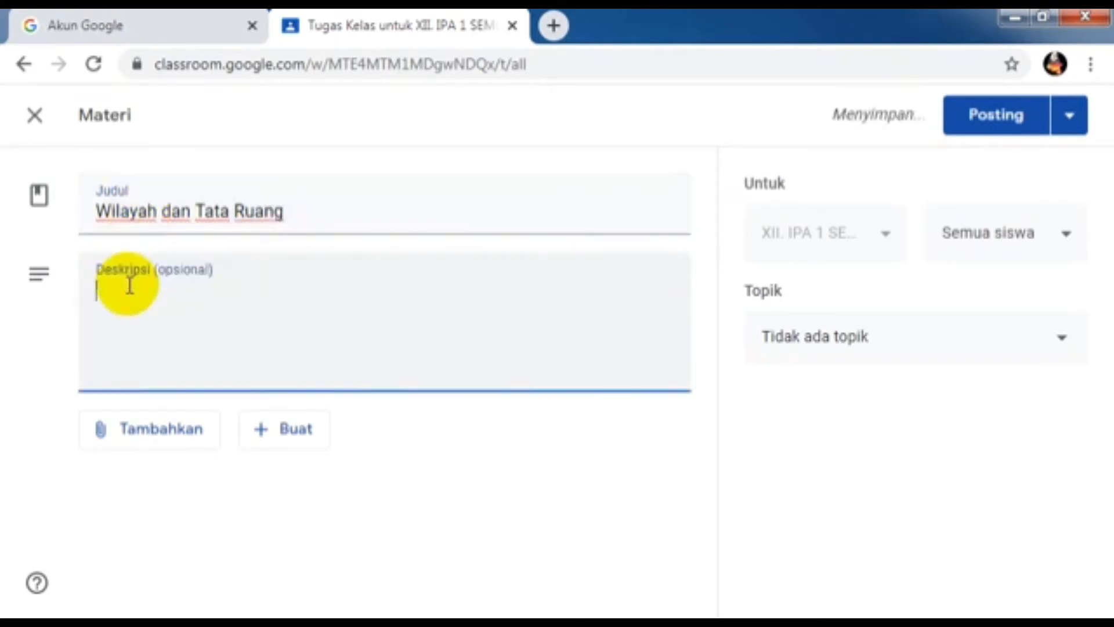
type("Ma")
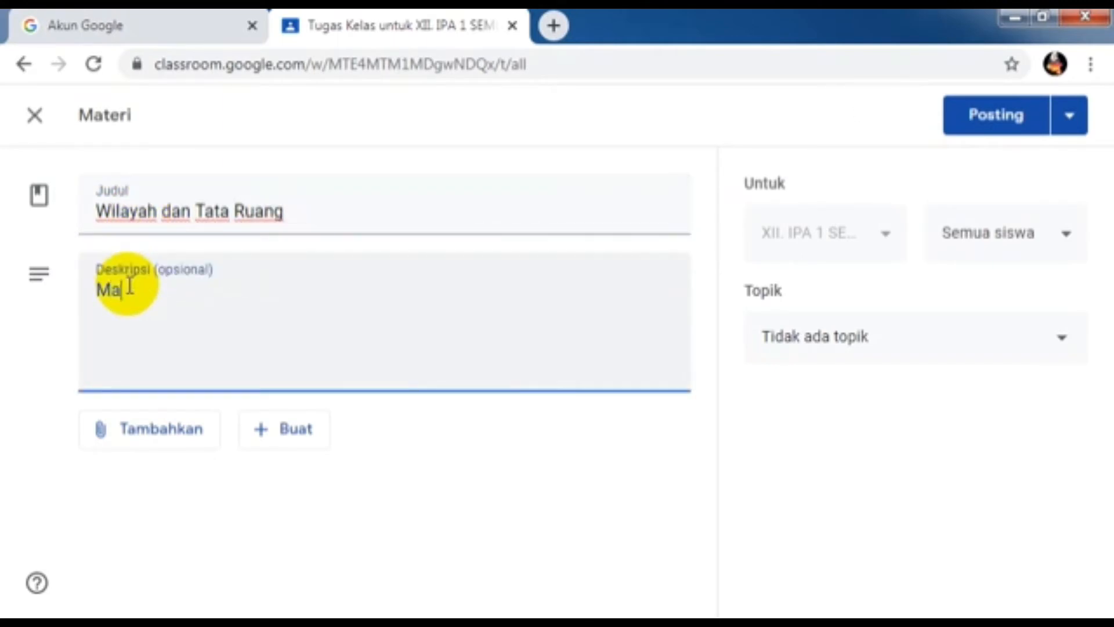
type("teri wilayyah dan")
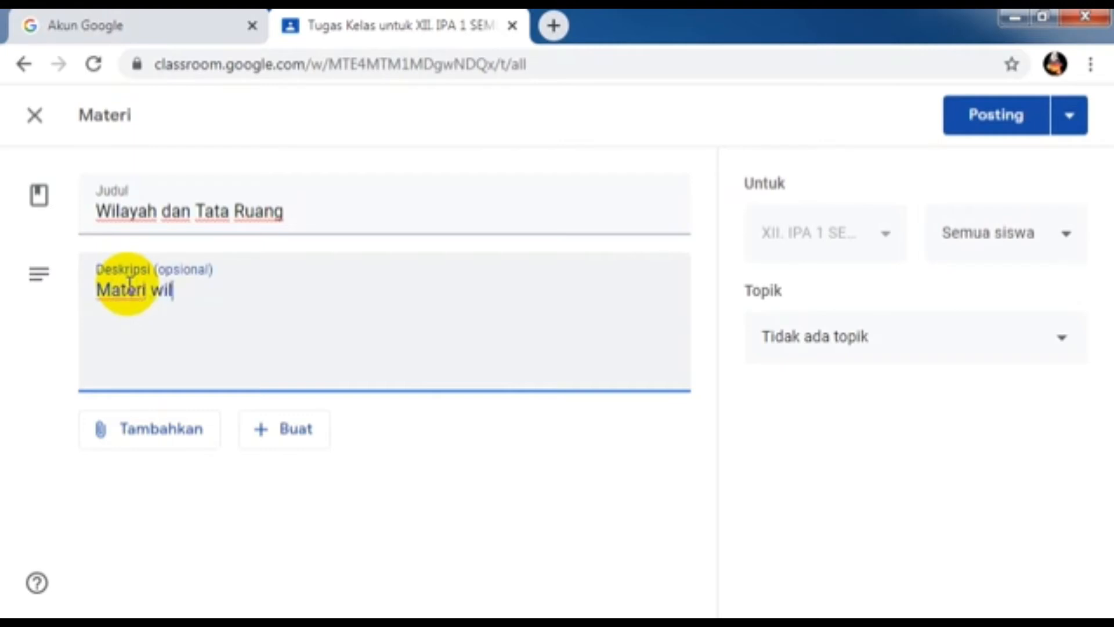
type(" tata ruang adalah materi Bab I semester ganjil kelas")
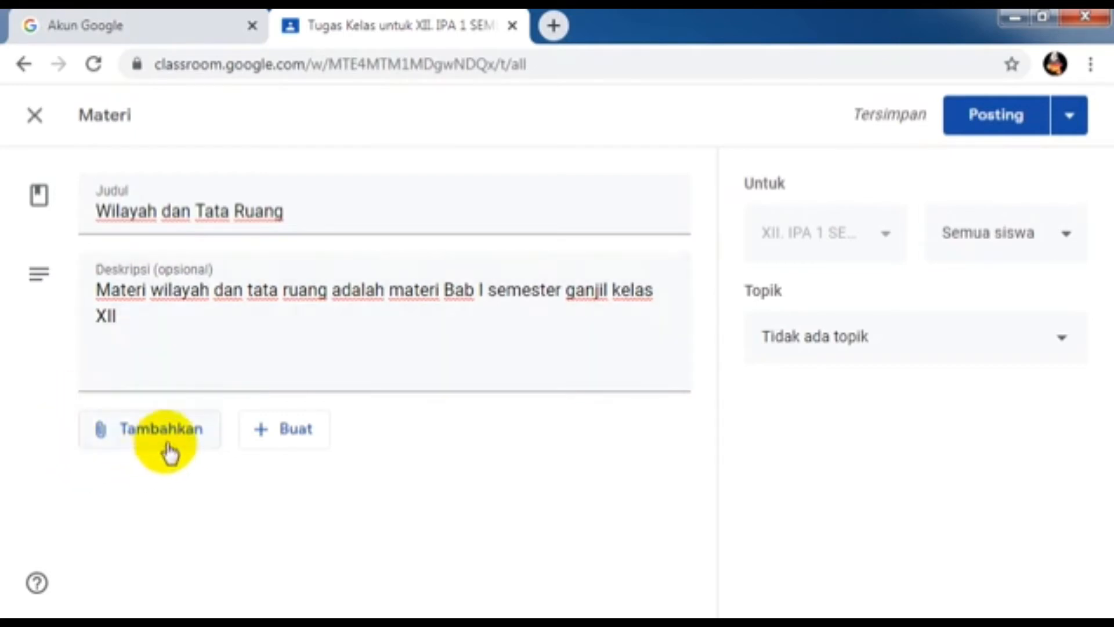
left_click(170, 448)
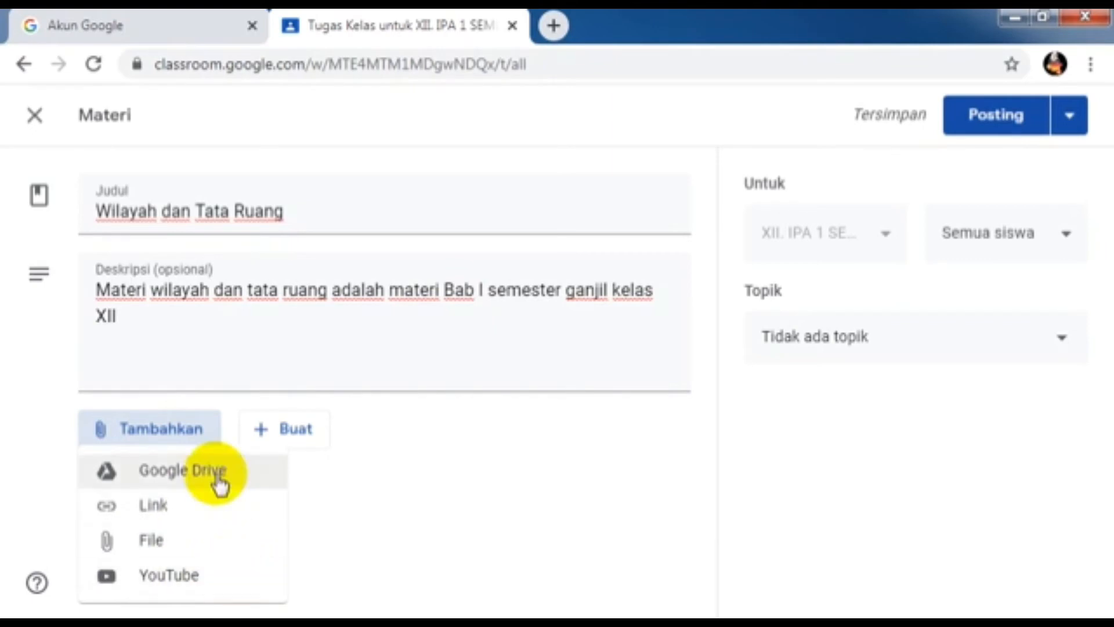
left_click(212, 513)
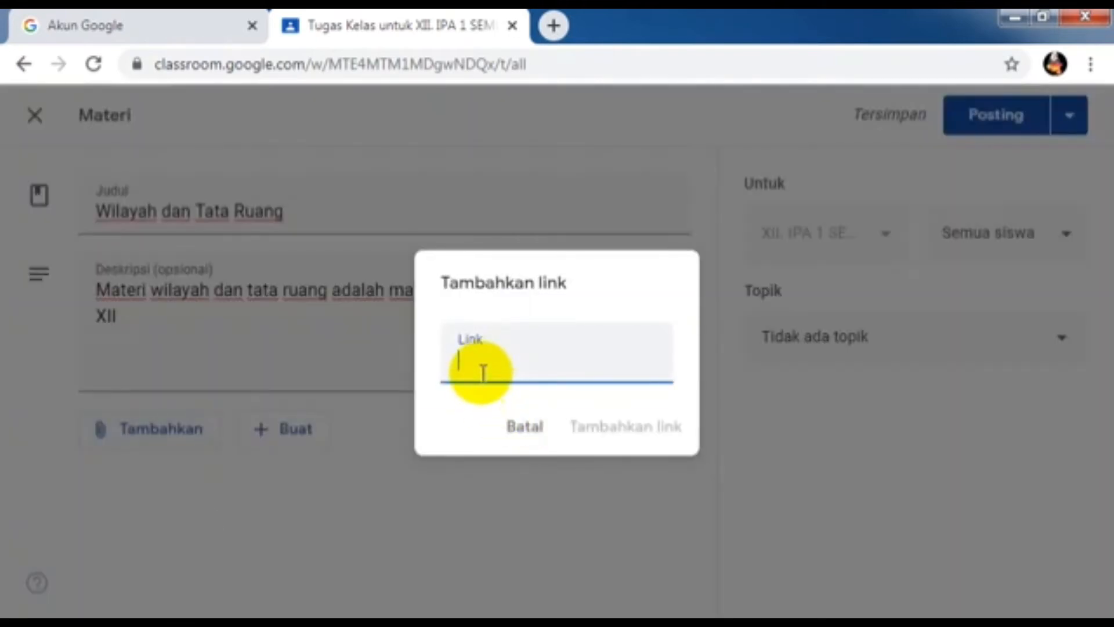
type("htt")
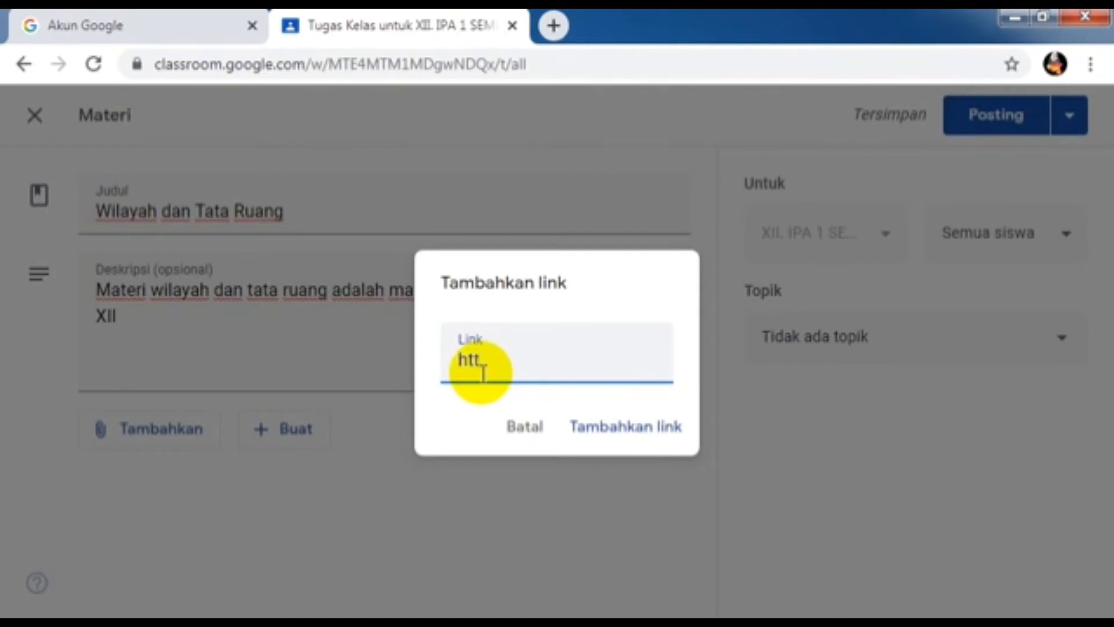
type("ps://")
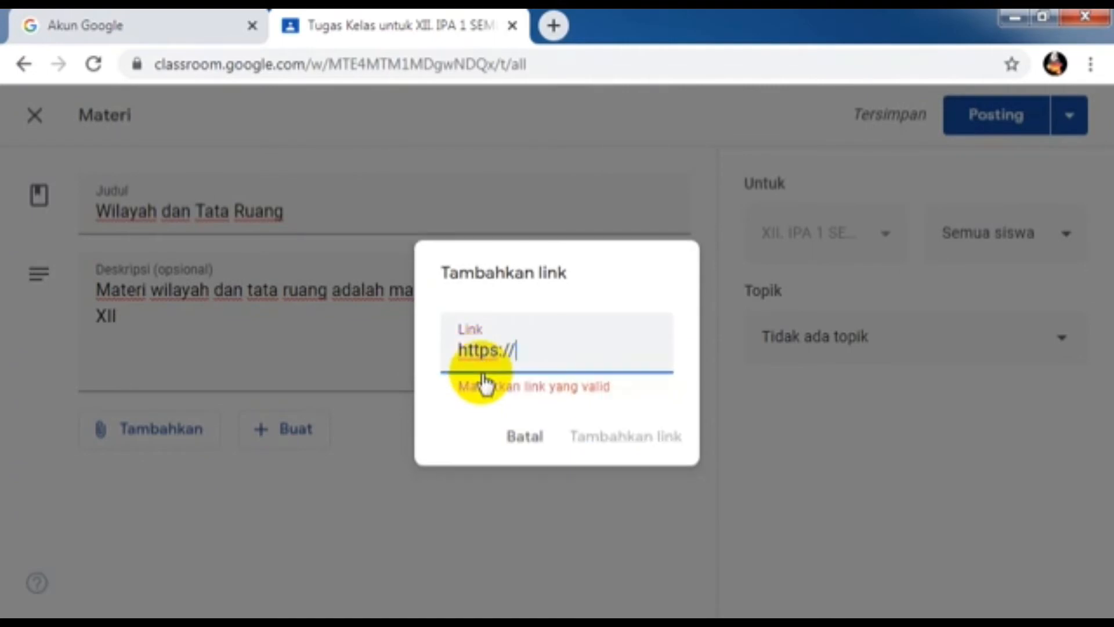
type("siy")
key("BackSpace")
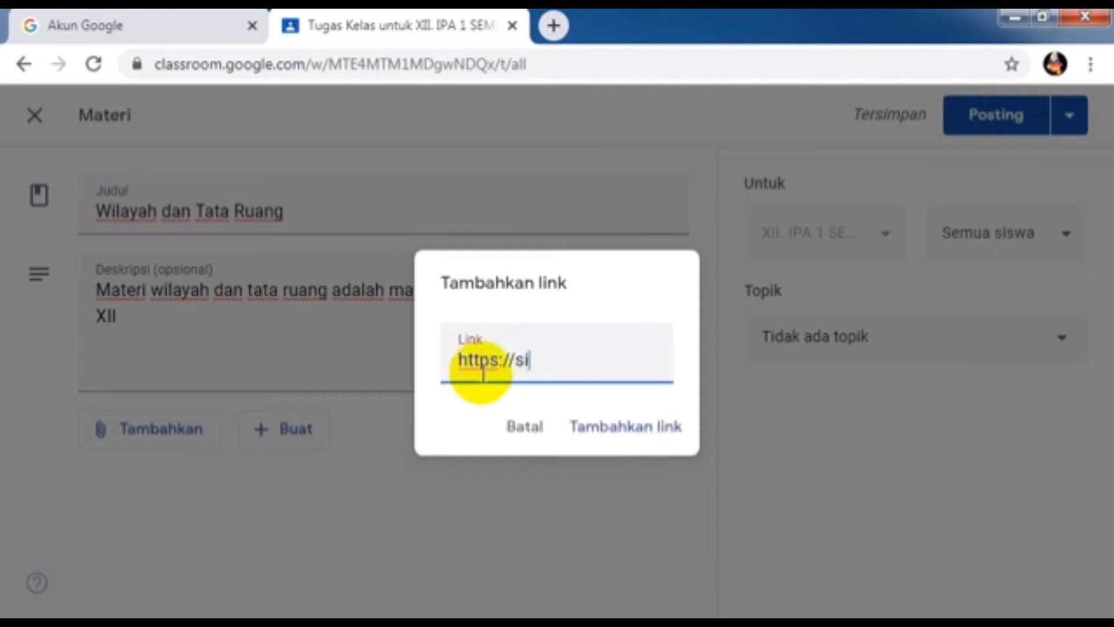
type("tes")
type(".goo")
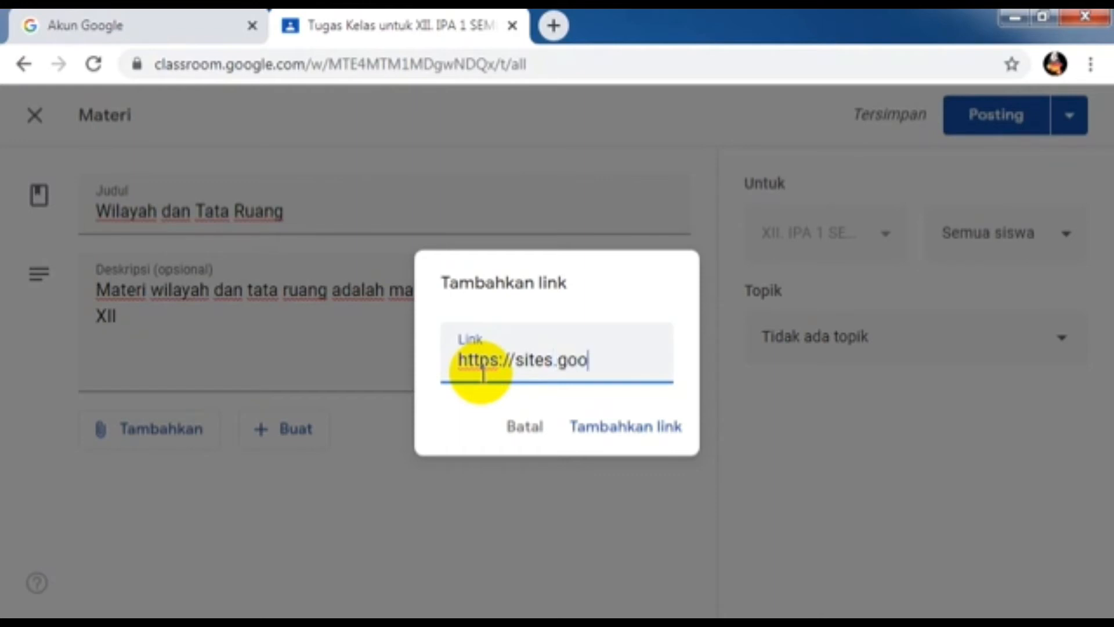
type("gle.com/")
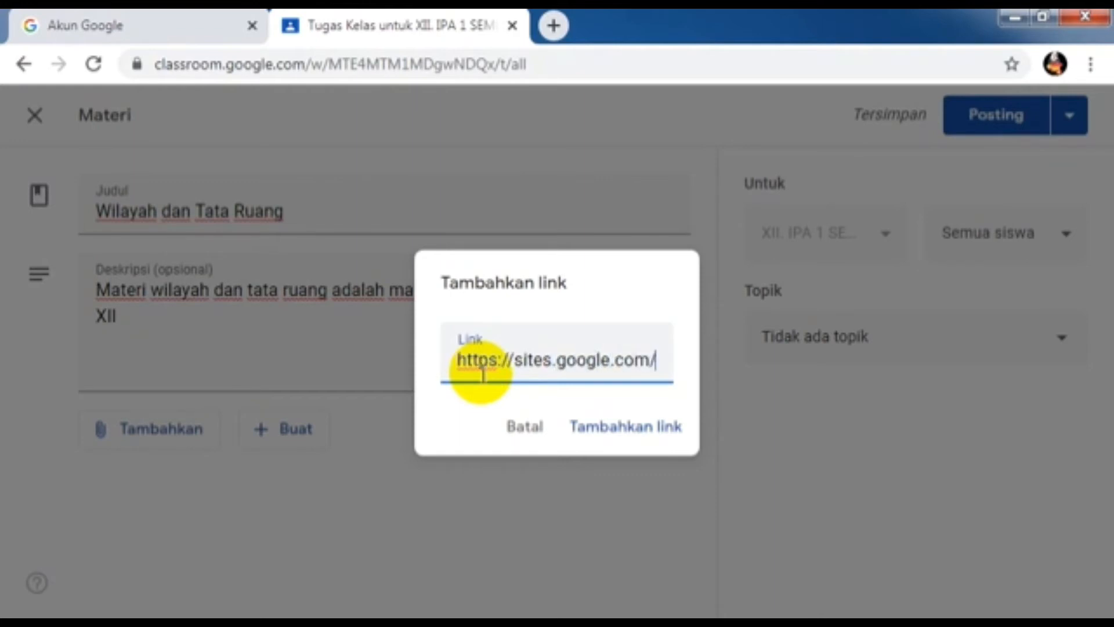
type("view")
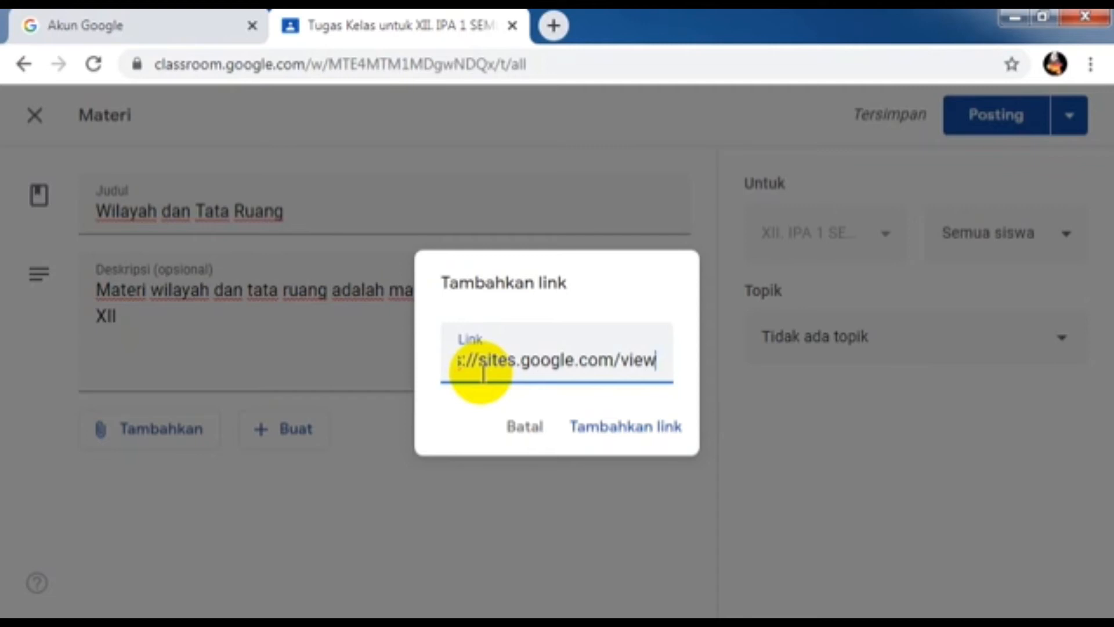
type("/")
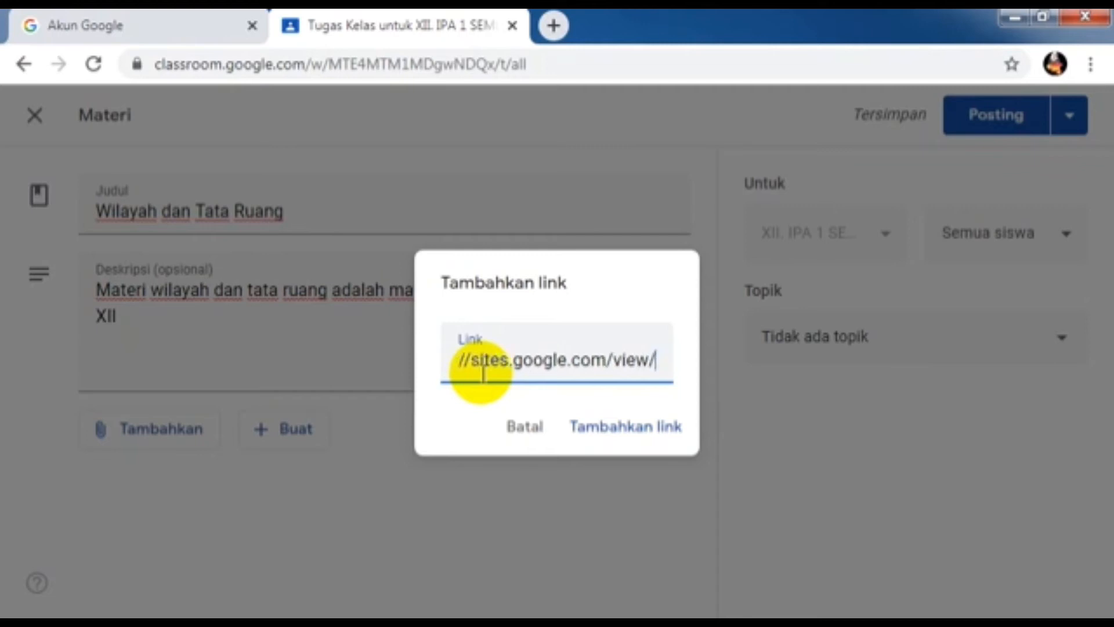
type("geogr")
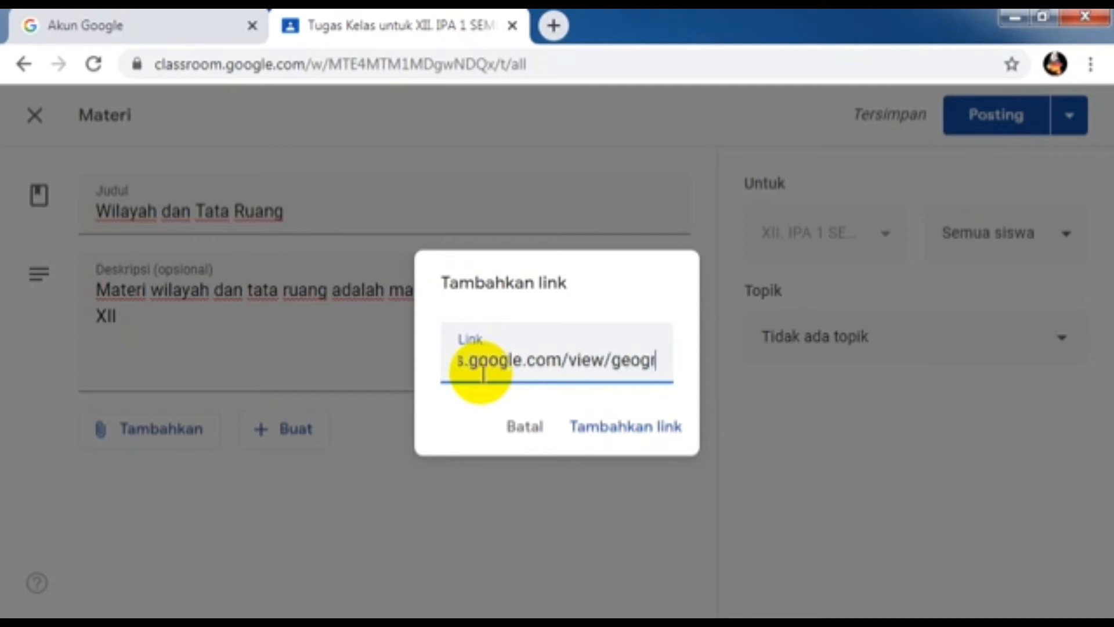
type("aphy")
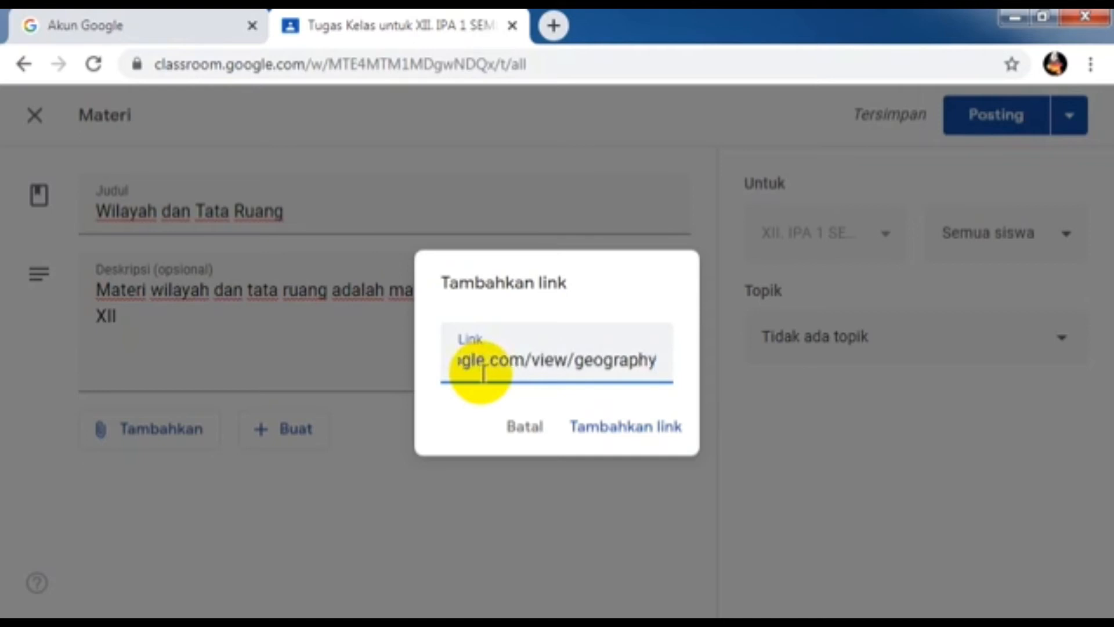
type("befun")
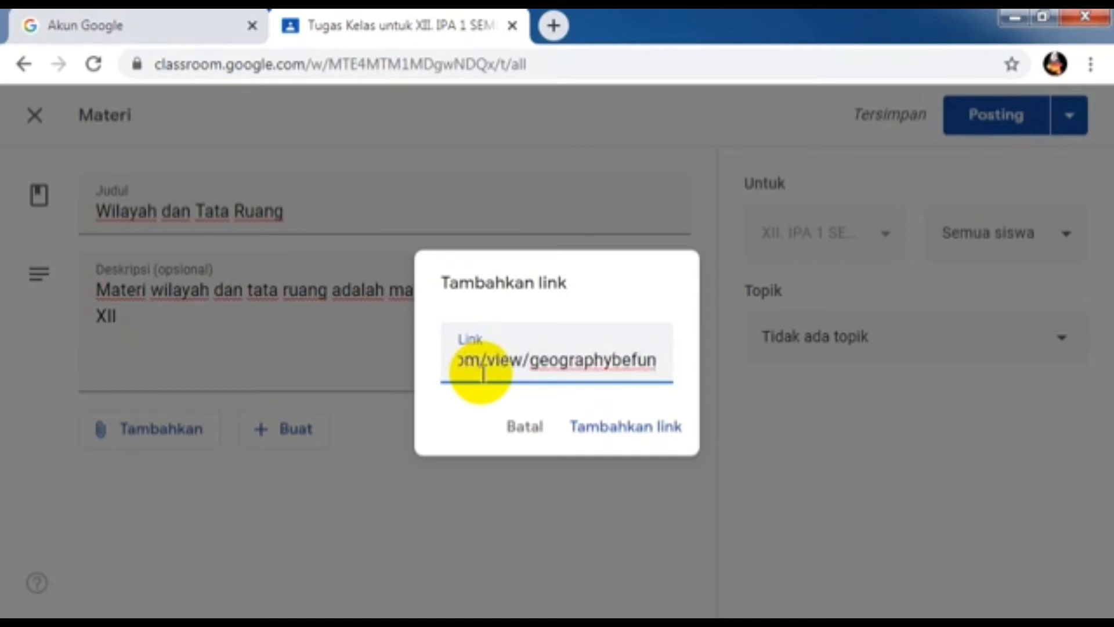
type("/hom")
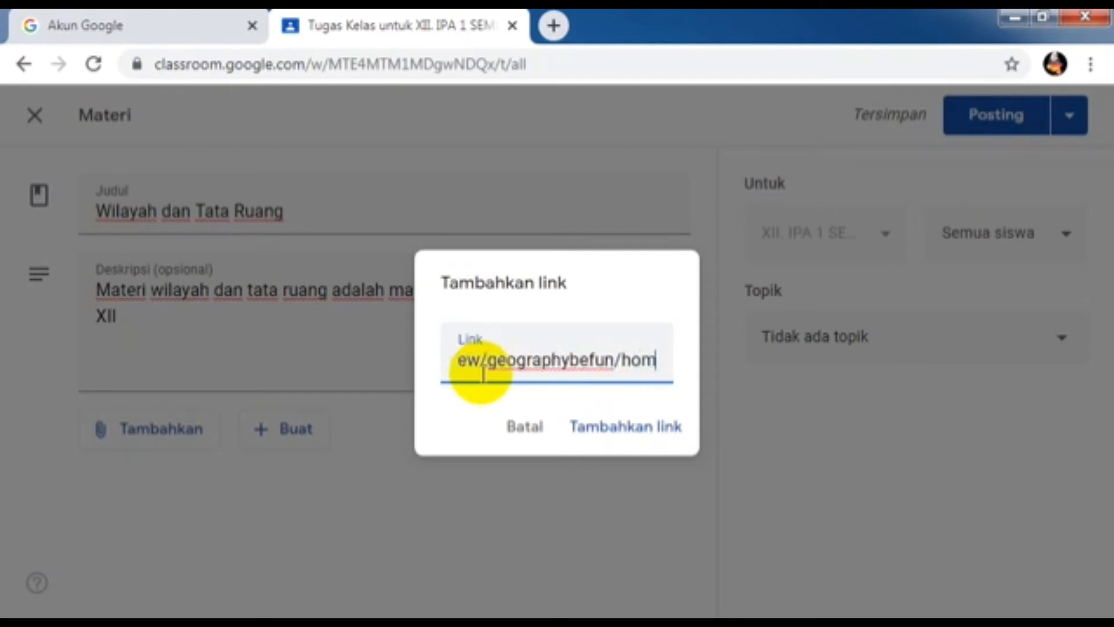
type("e")
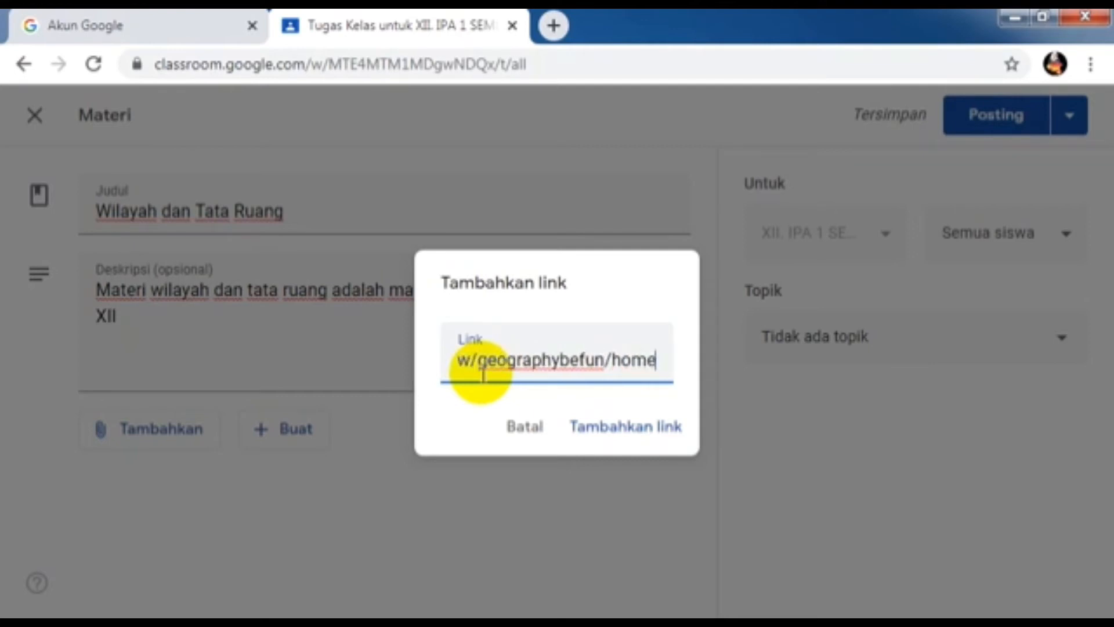
left_click(621, 438)
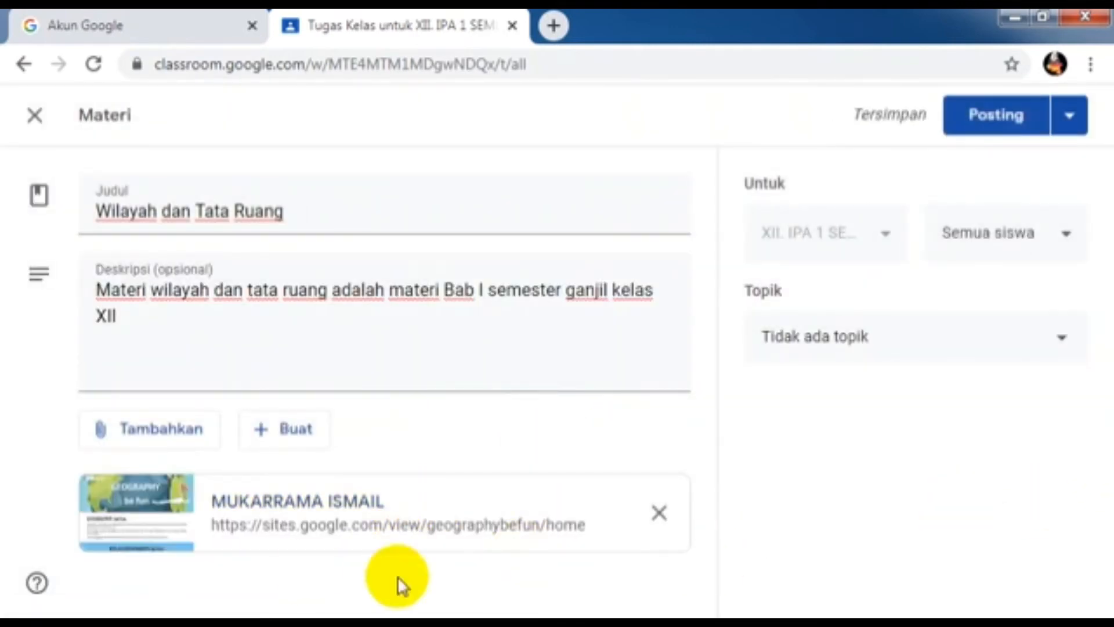
left_click(152, 443)
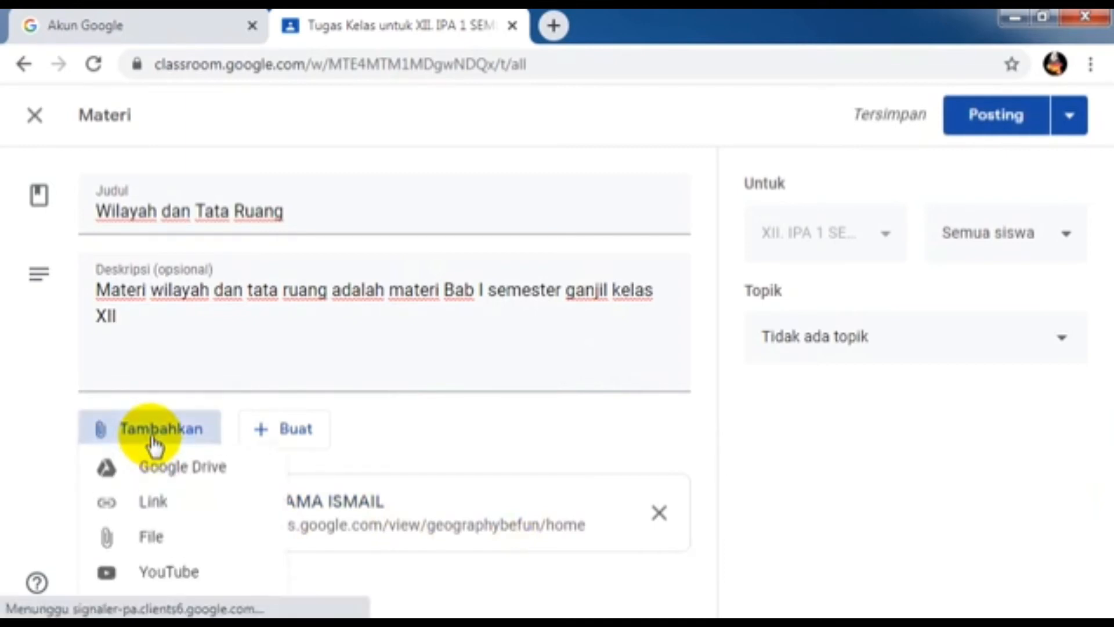
left_click(217, 577)
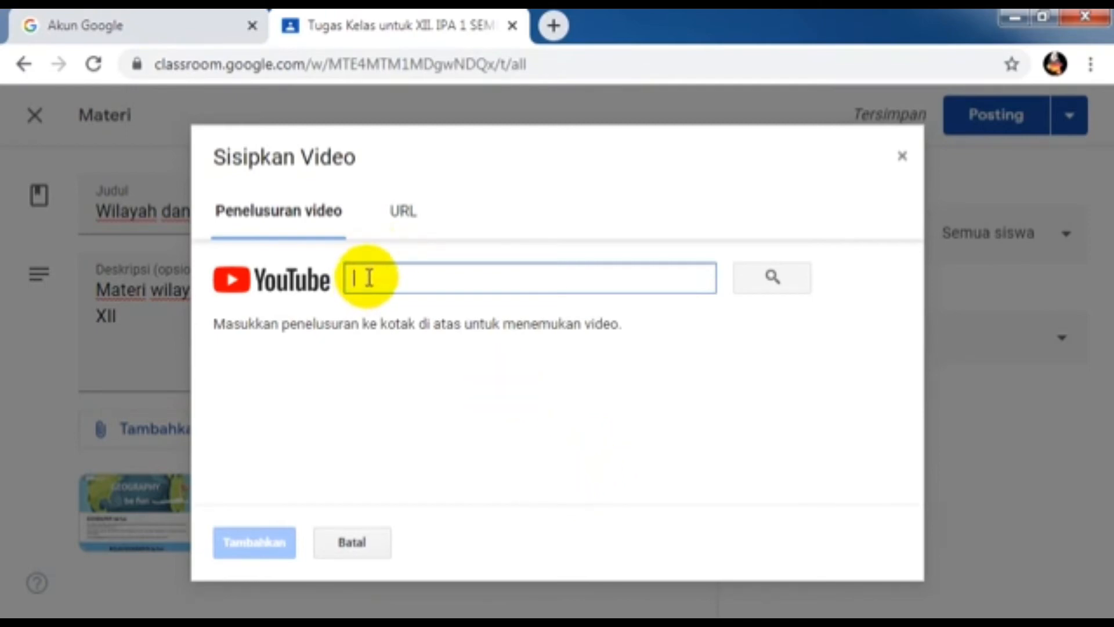
type("ht")
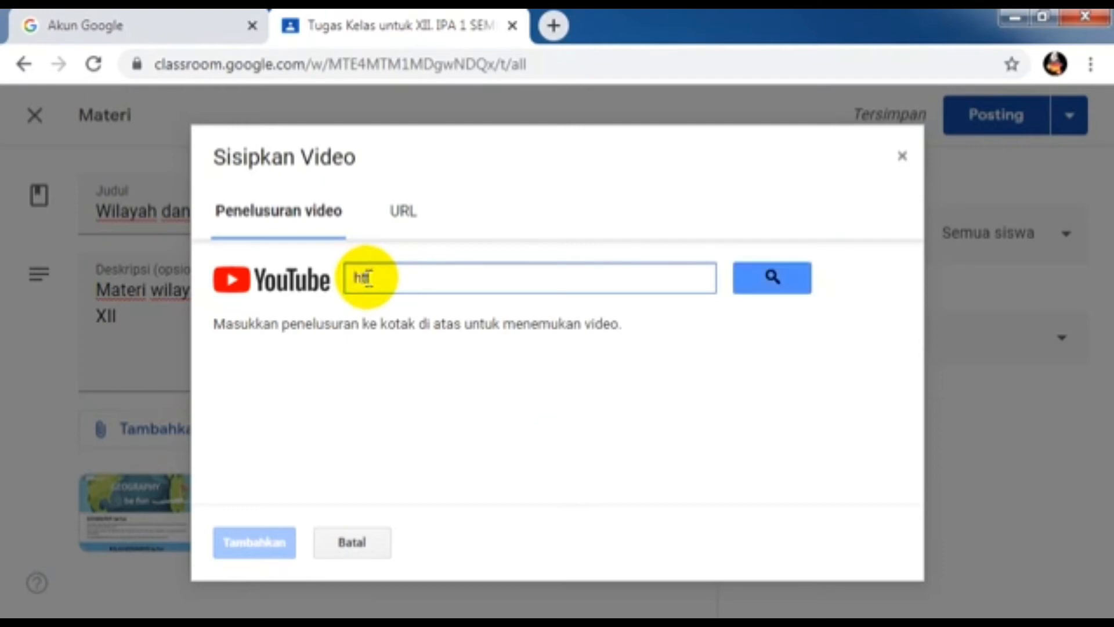
type("tps://www")
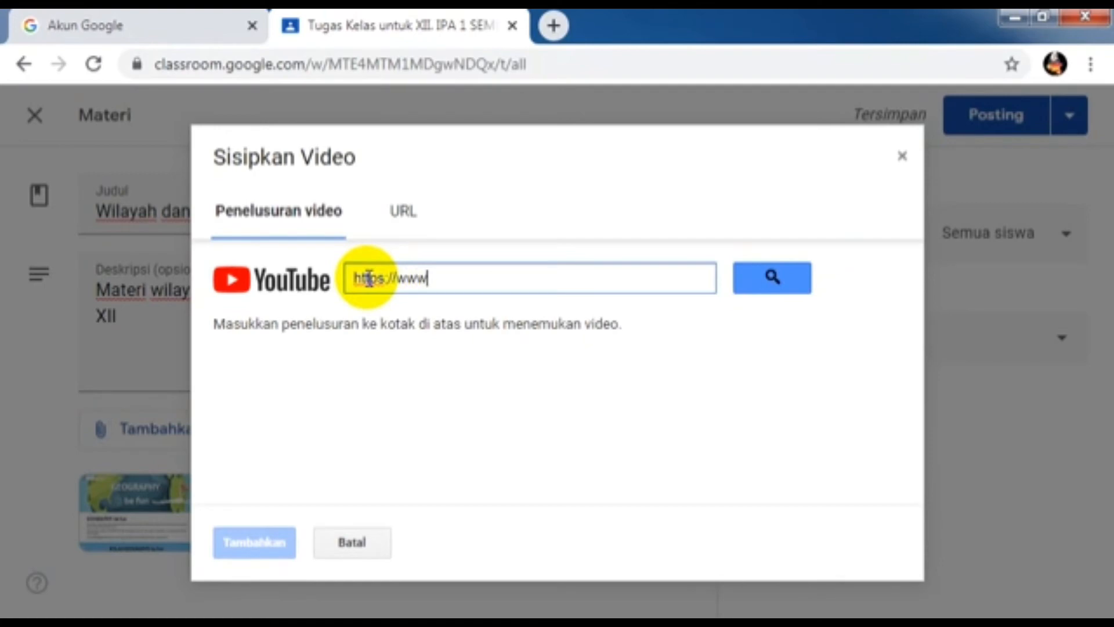
type(".youtube")
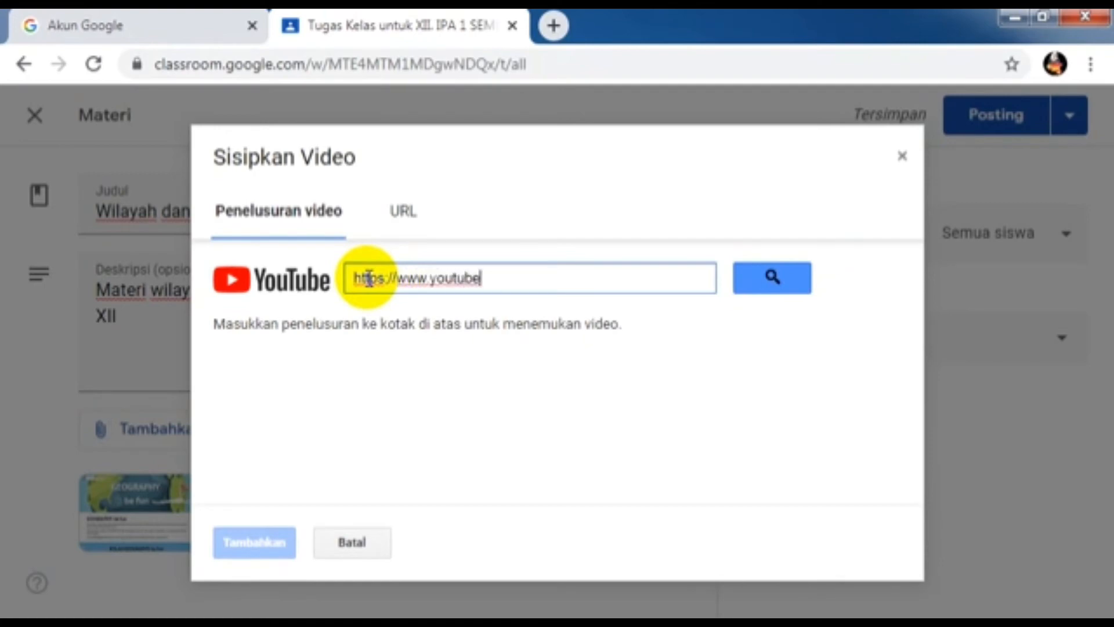
type(".com/c/UkhaChannel")
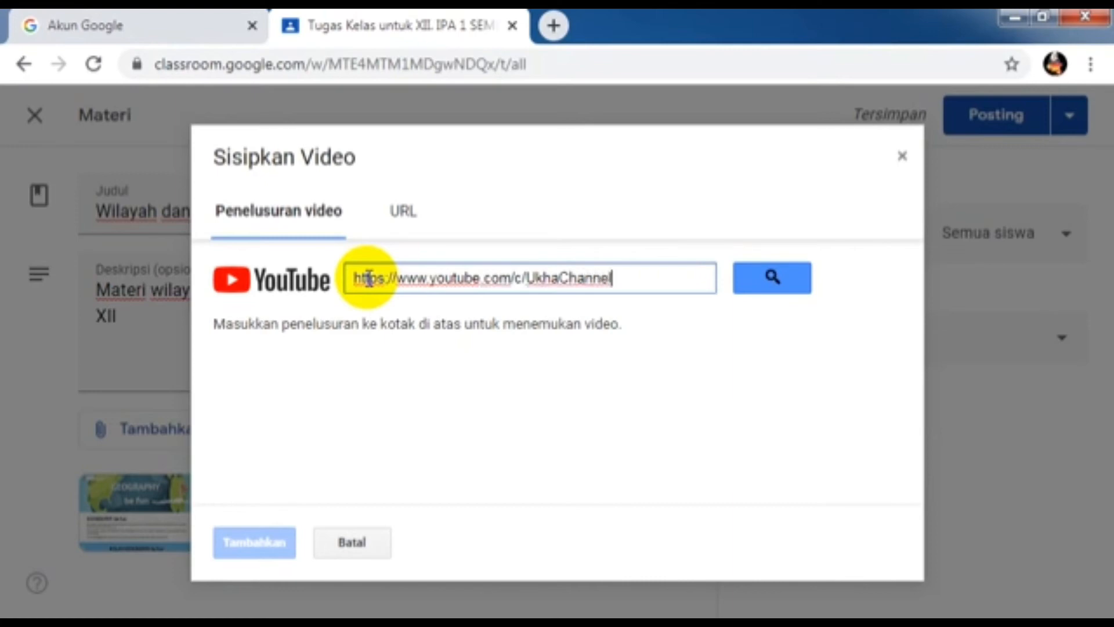
type("_1217")
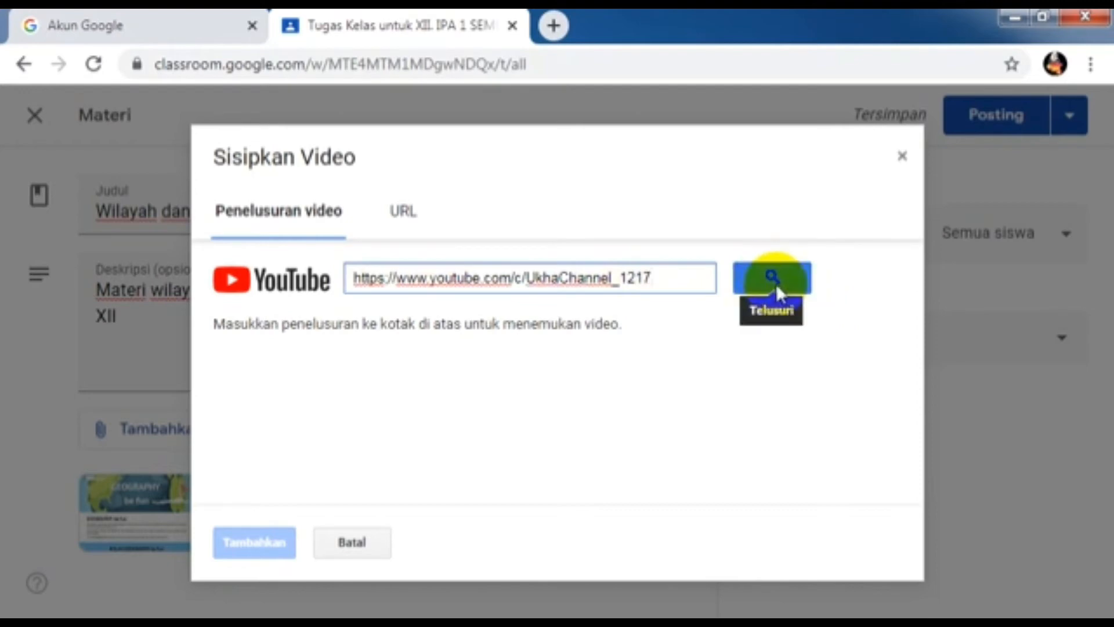
left_click(777, 284)
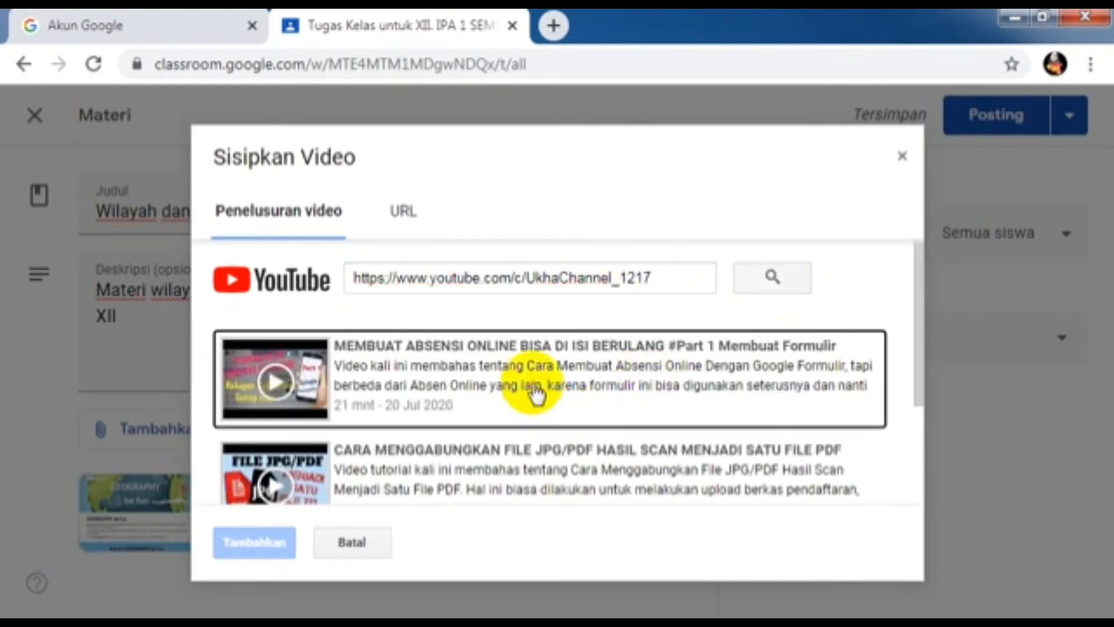
- Attach the video "MEMBUAT ABSENSI ONLINE BISA DI ISI BERULANG #Part 1 Membuat Formulir" from the search results to the material
left_click_drag(916, 370, 920, 500)
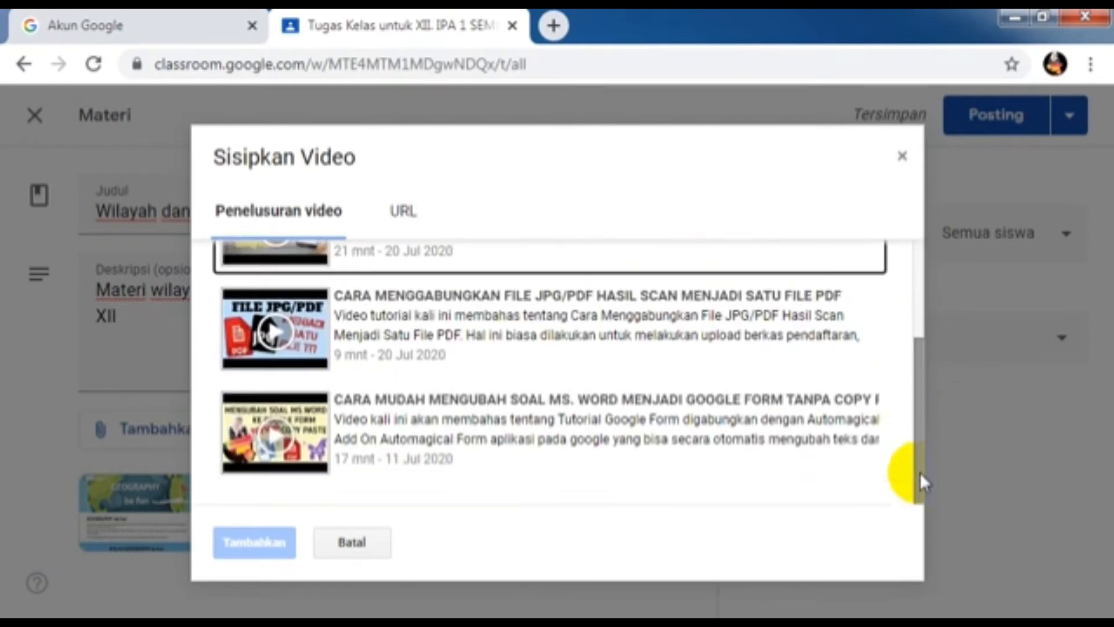
left_click_drag(920, 454, 913, 488)
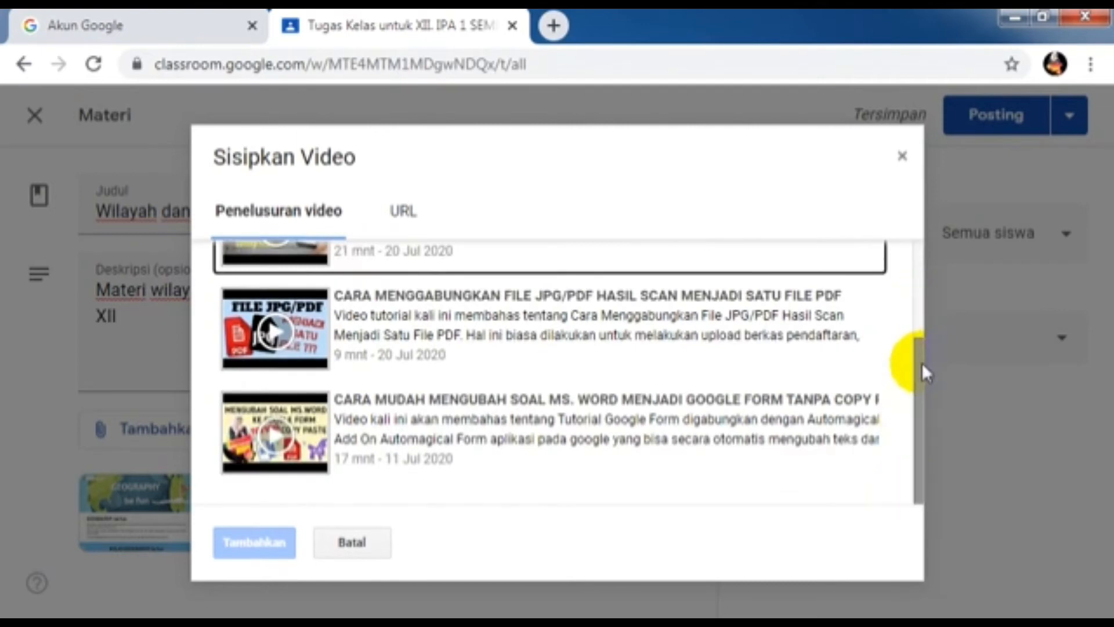
left_click_drag(922, 367, 917, 239)
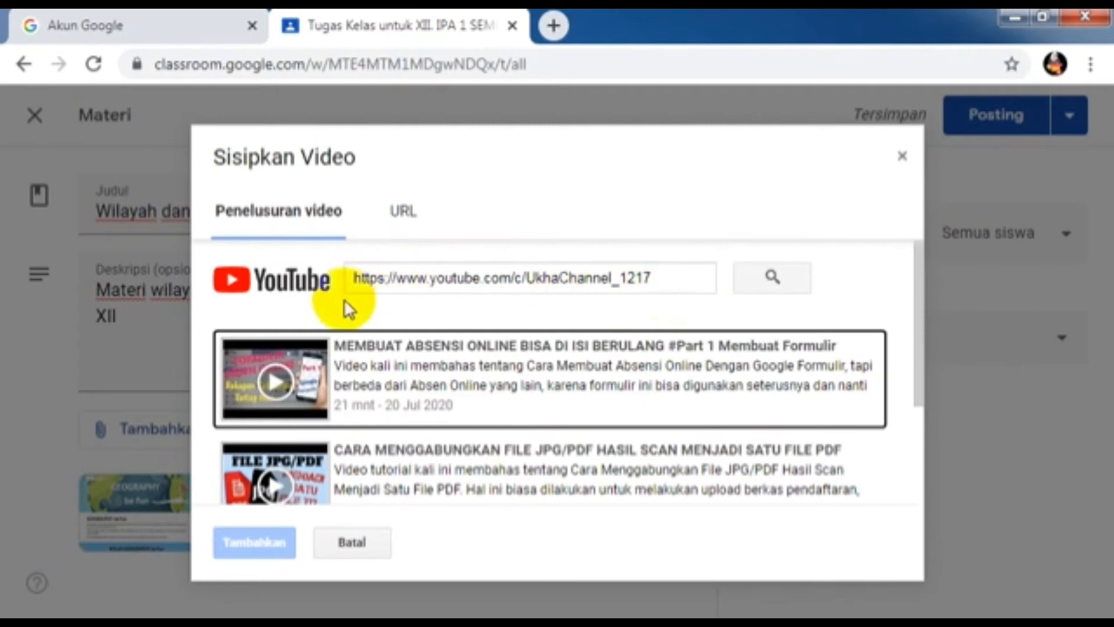
left_click(660, 279)
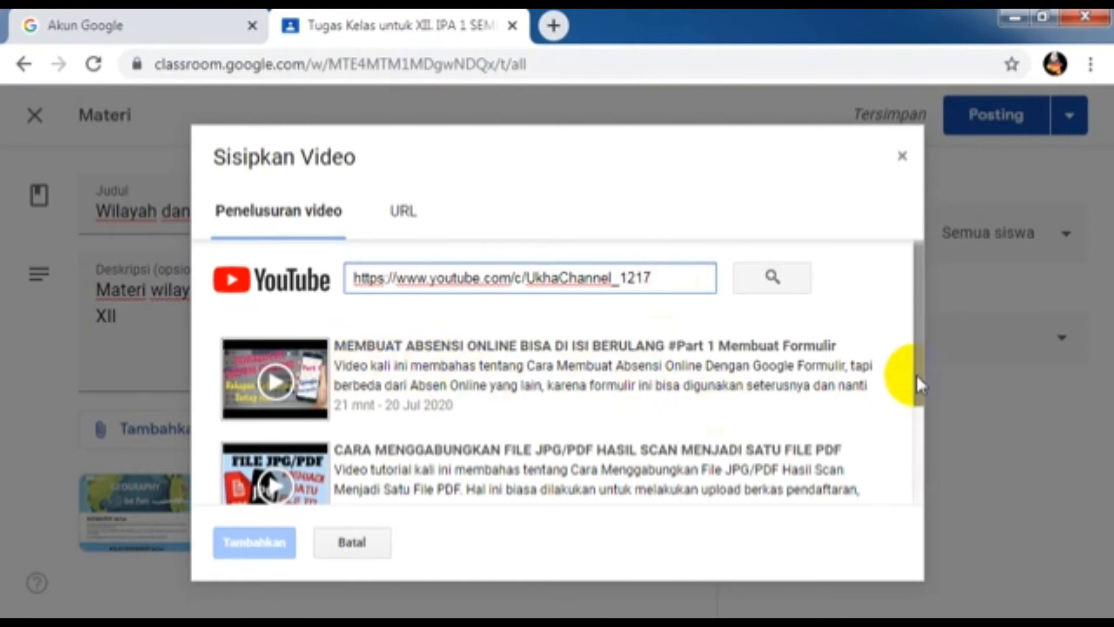
left_click_drag(920, 371, 914, 327)
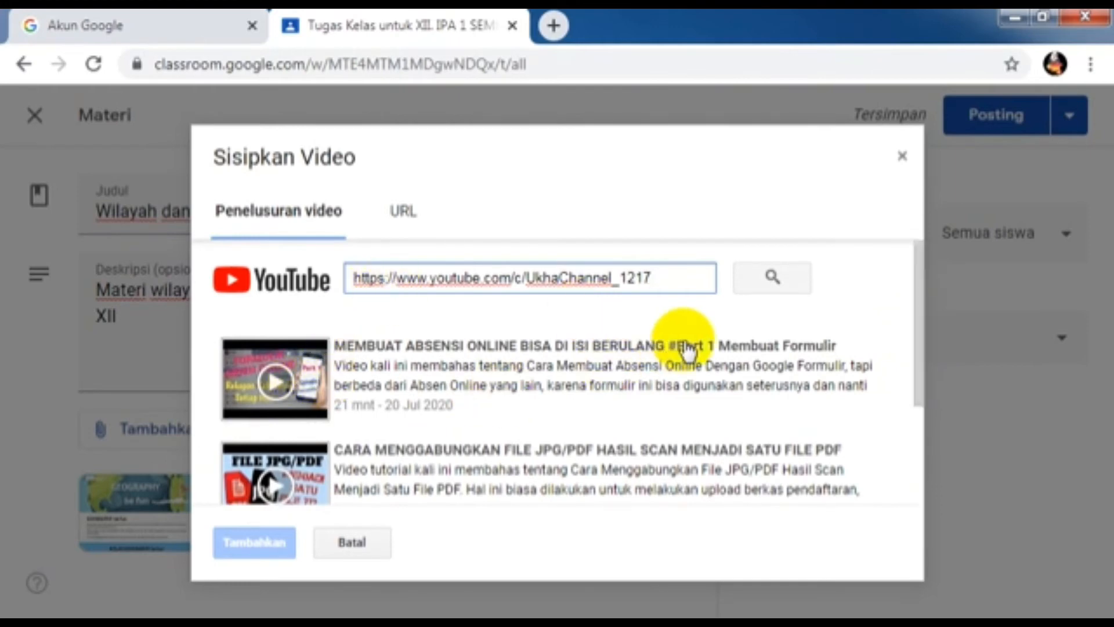
left_click(489, 405)
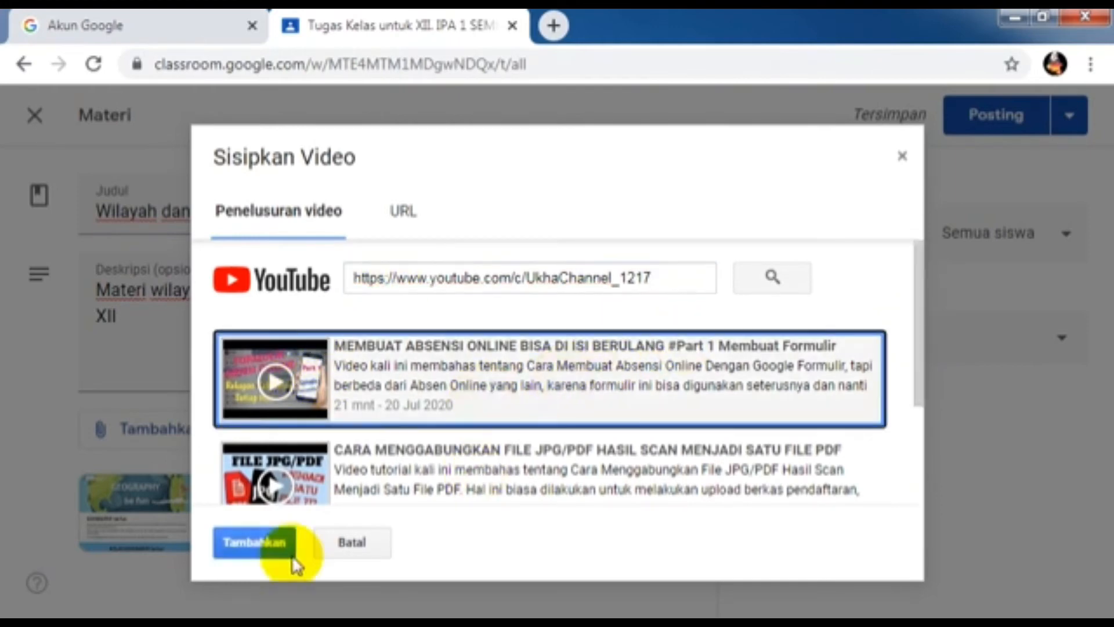
left_click(255, 542)
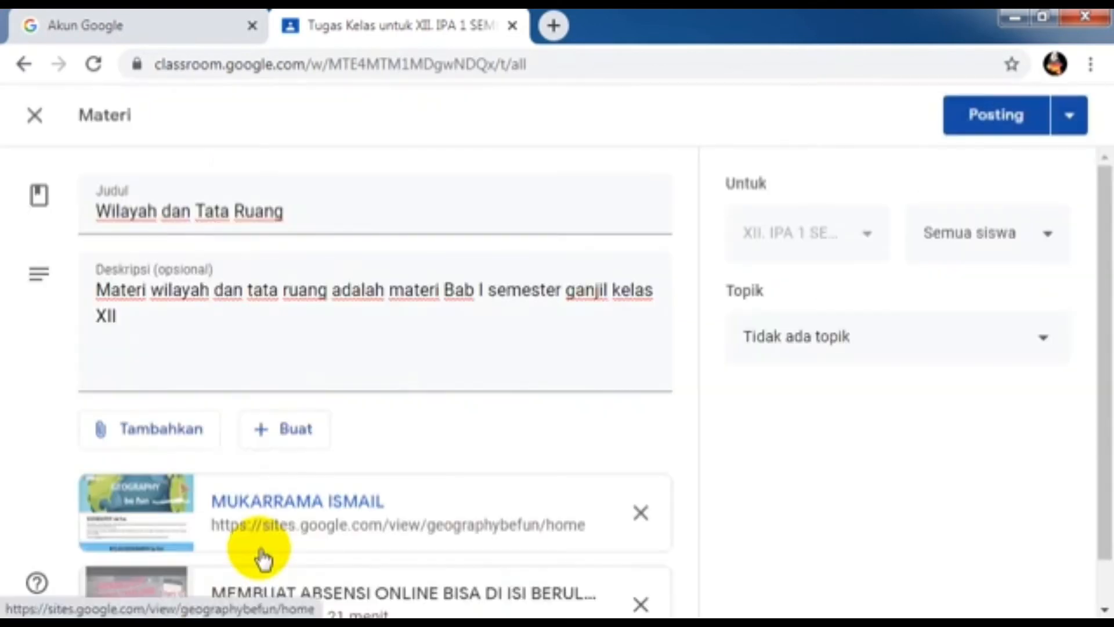
- Assign the material to the Video Pembelajaran topic and post it to the class
left_click_drag(1099, 502, 1096, 559)
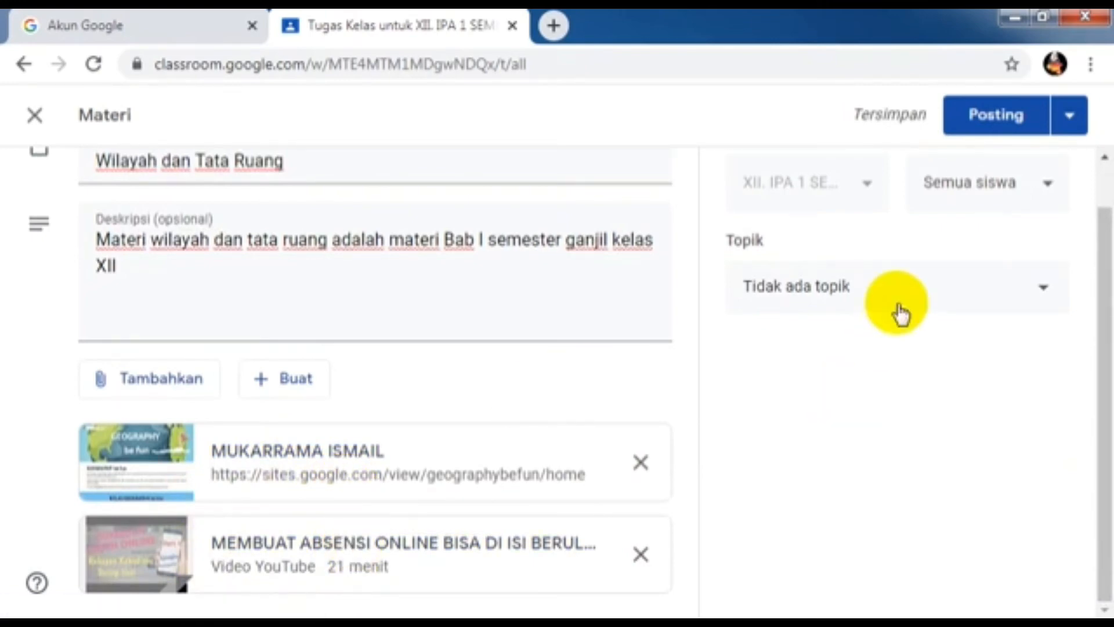
left_click(925, 297)
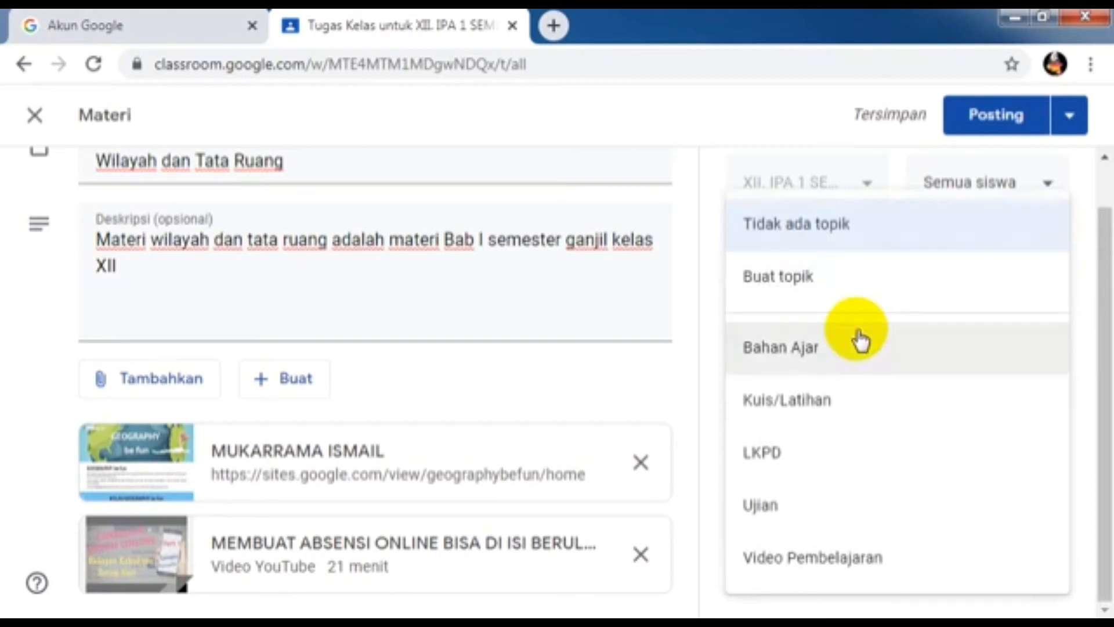
left_click(786, 556)
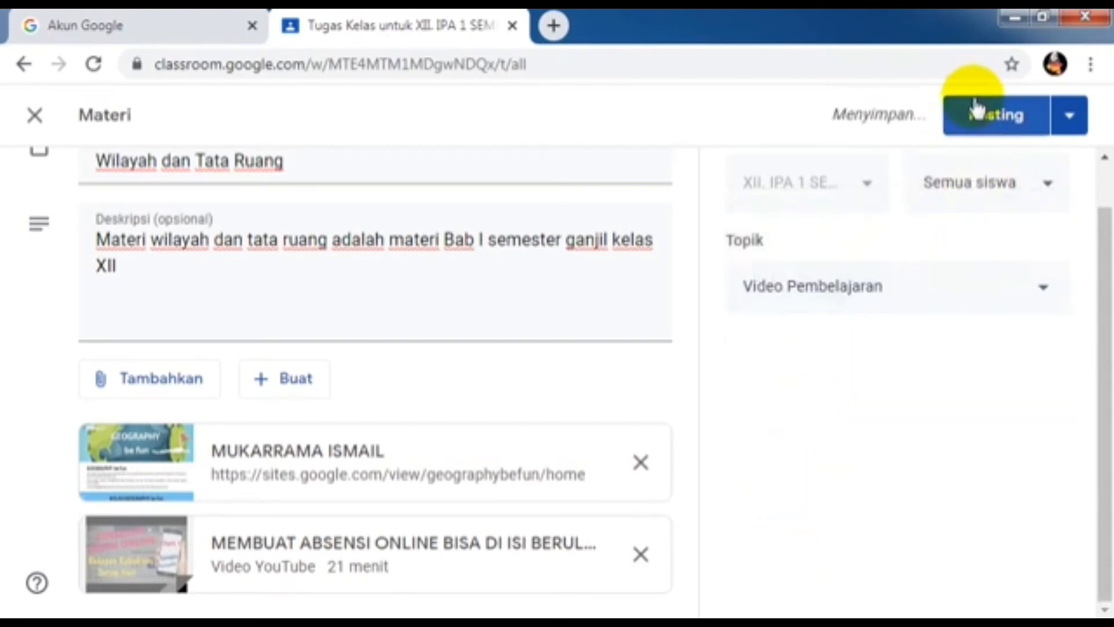
left_click(976, 129)
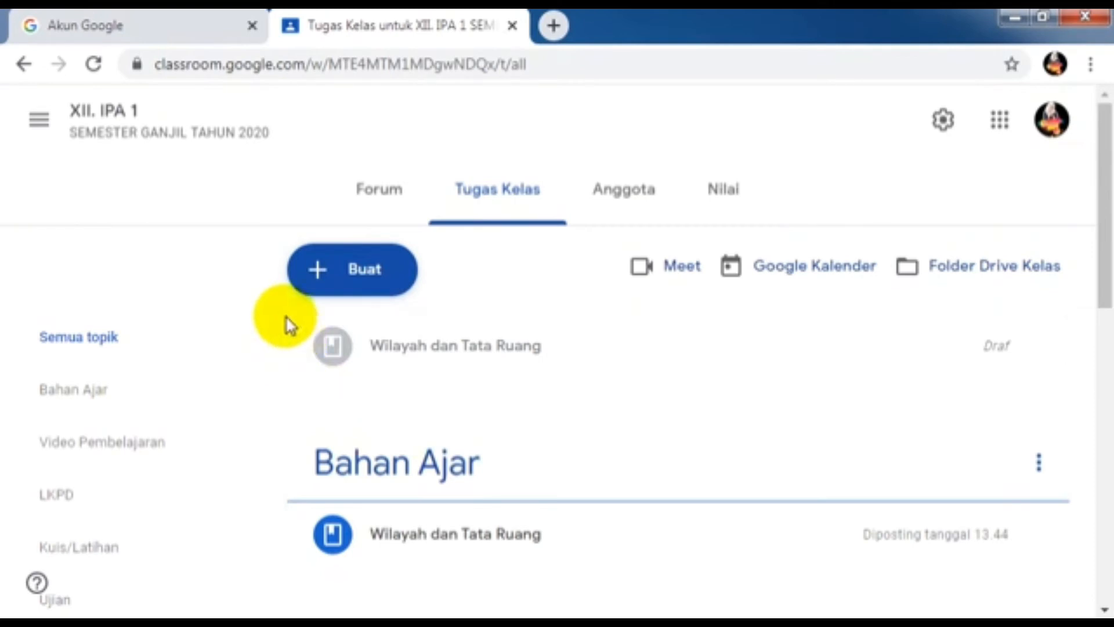
- Add a new classwork topic named Slide Presentasi to the XII. IPA 1 class
left_click(328, 266)
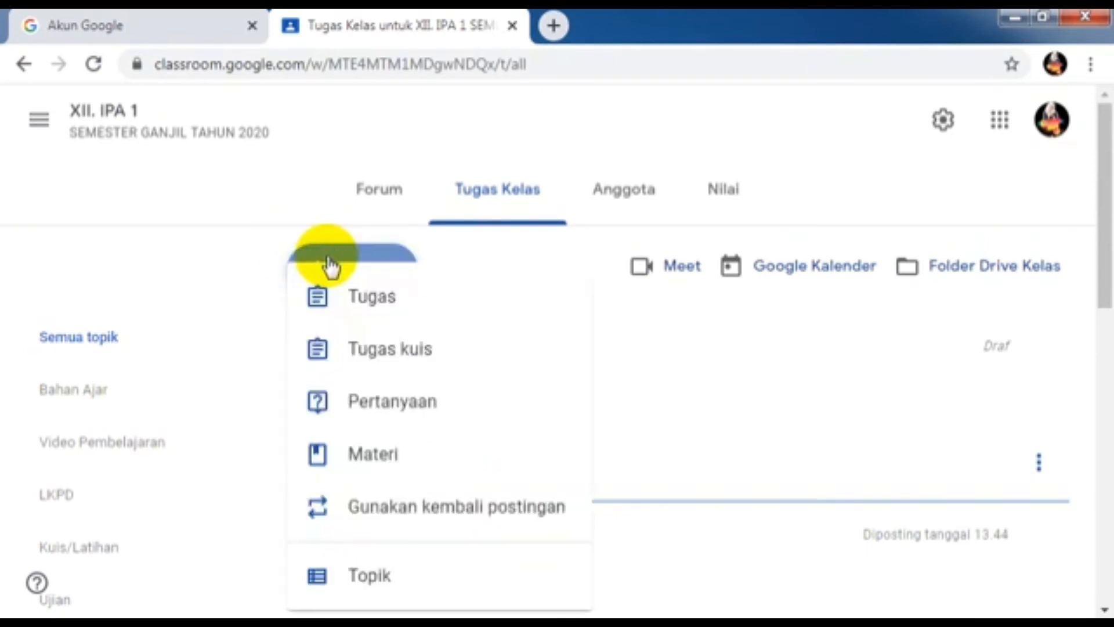
left_click(412, 586)
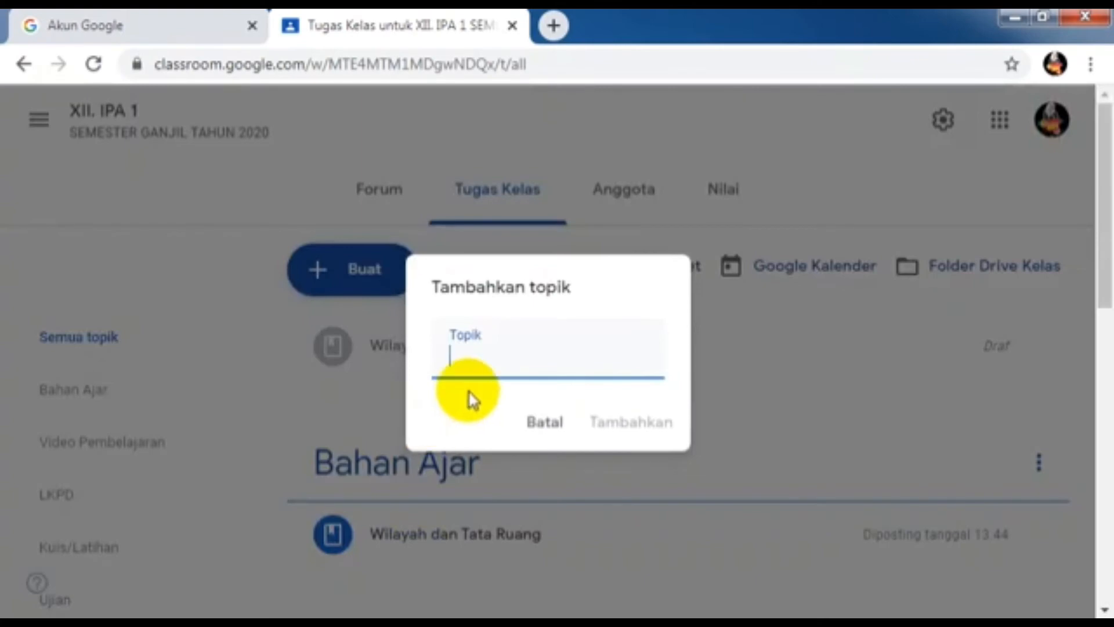
type("Slide")
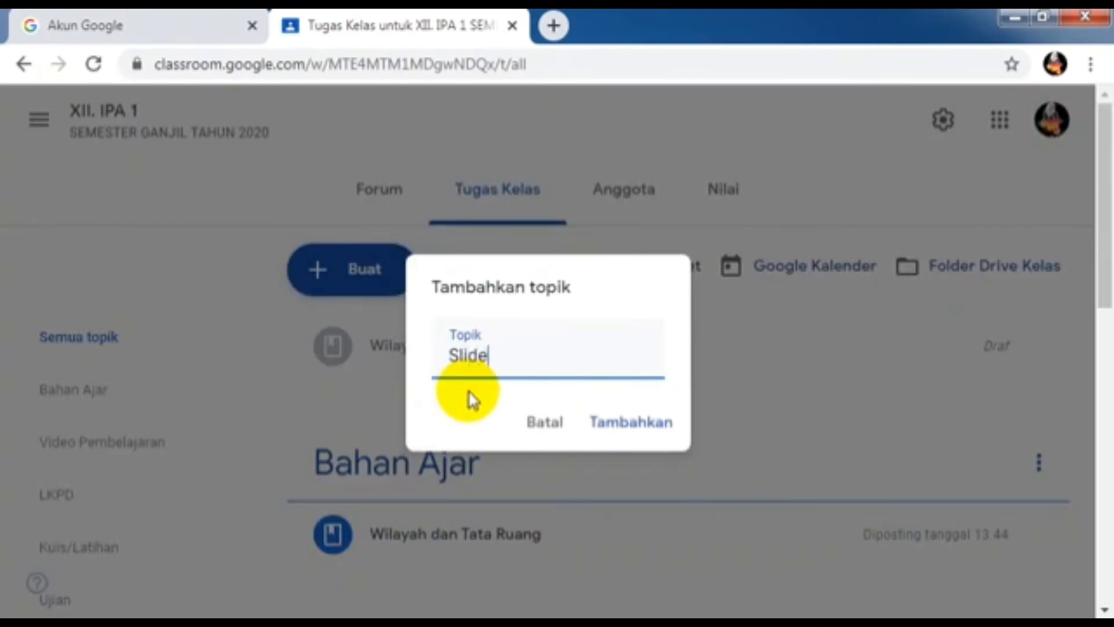
type(" Prese")
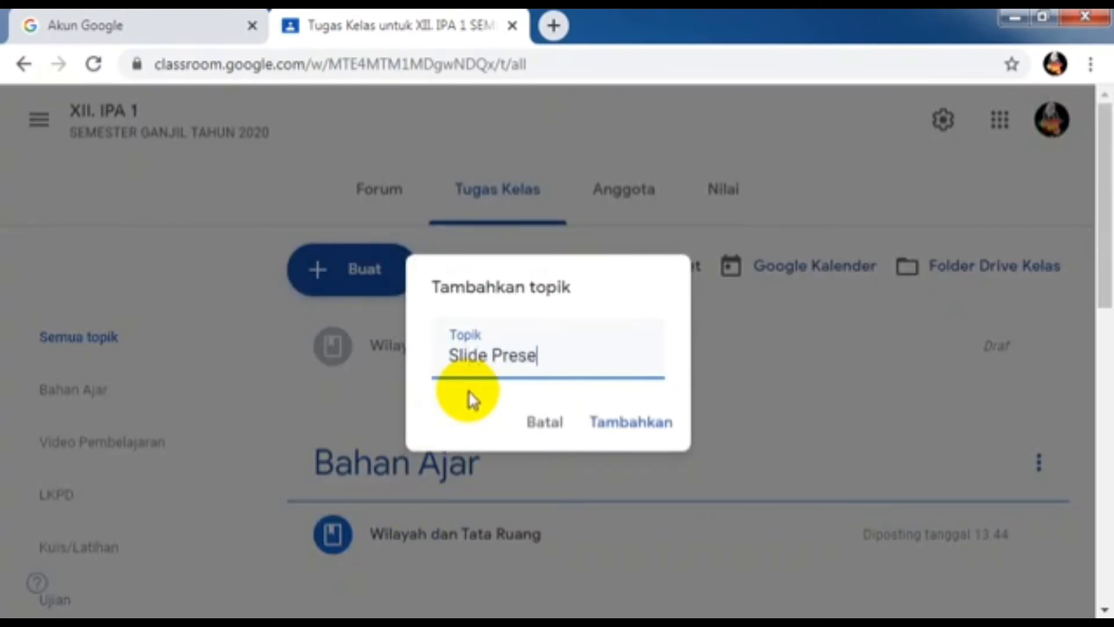
type("ntasi")
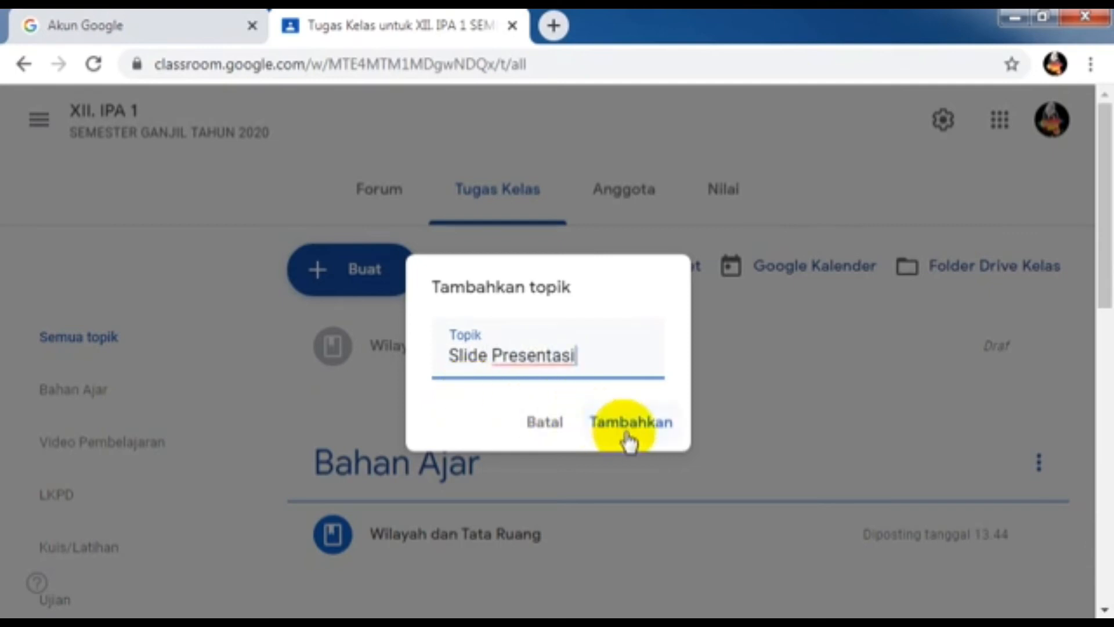
left_click(625, 431)
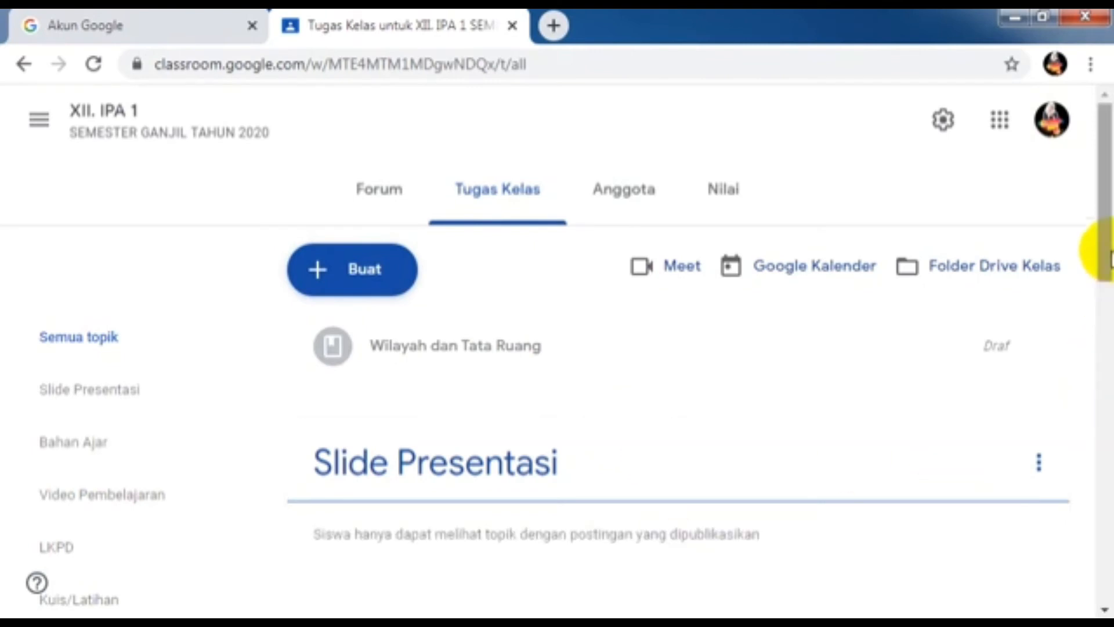
- Reorder the classwork topics so that Bahan Ajar comes before Slide Presentasi
left_click_drag(1102, 256, 1108, 308)
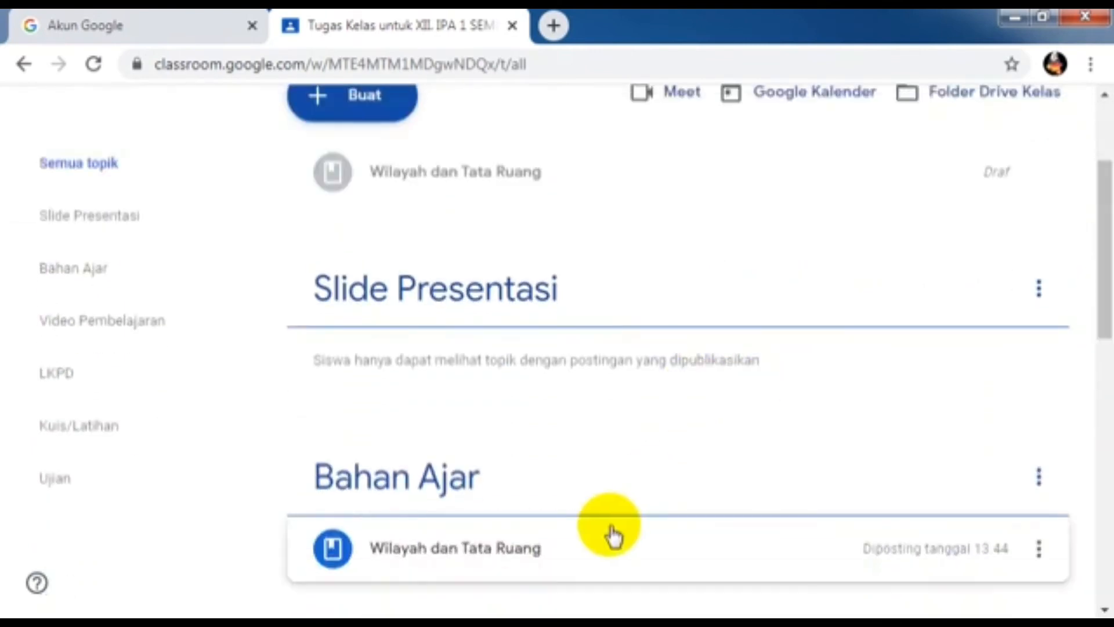
left_click_drag(513, 505, 763, 226)
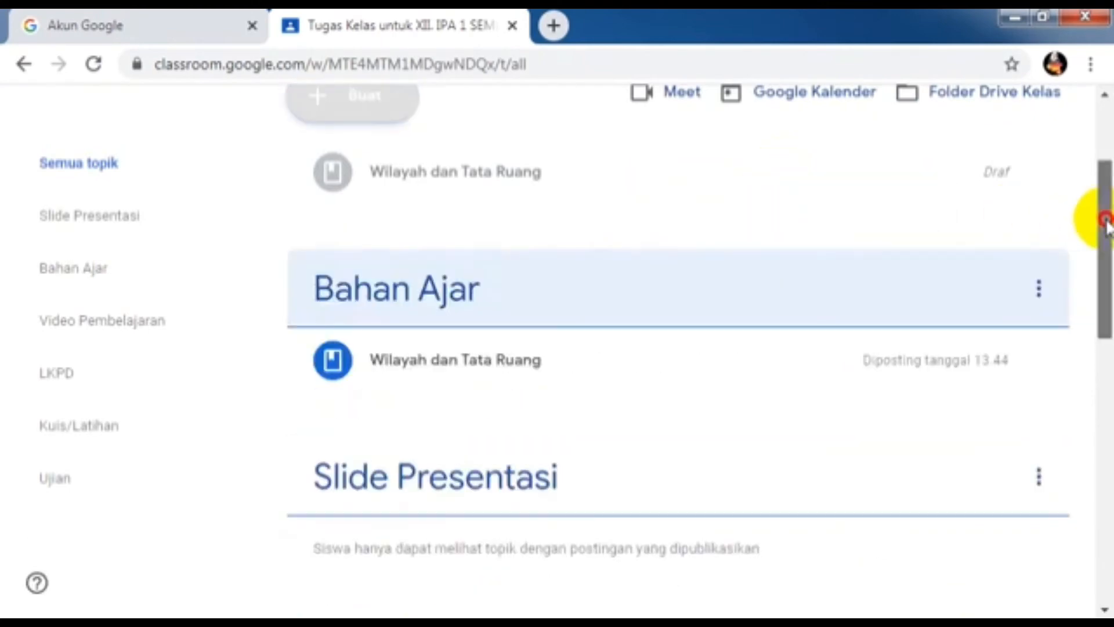
left_click_drag(1107, 219, 1107, 162)
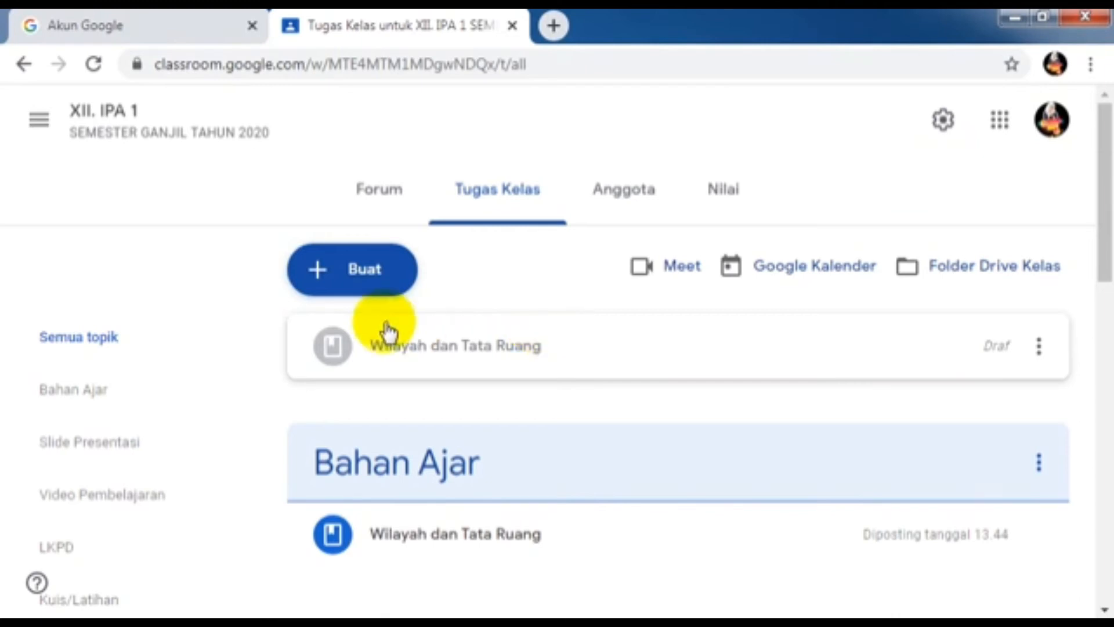
- Create a new material titled "Wilayah dan Tata Ruang" and assign it to the Slide Presentasi topic
left_click(338, 284)
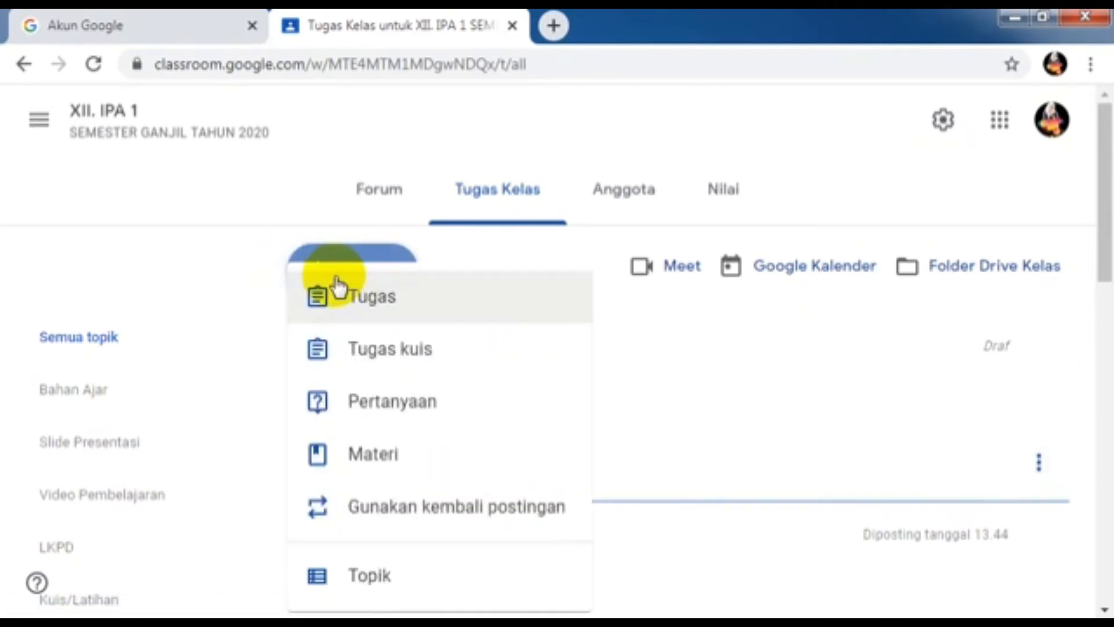
left_click(456, 467)
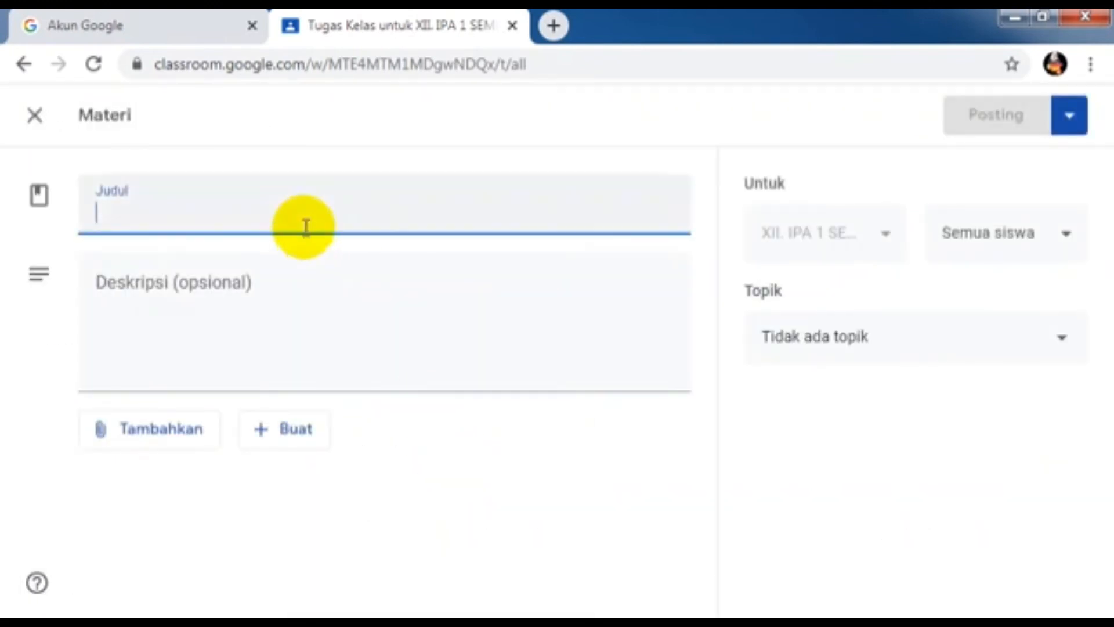
type("W")
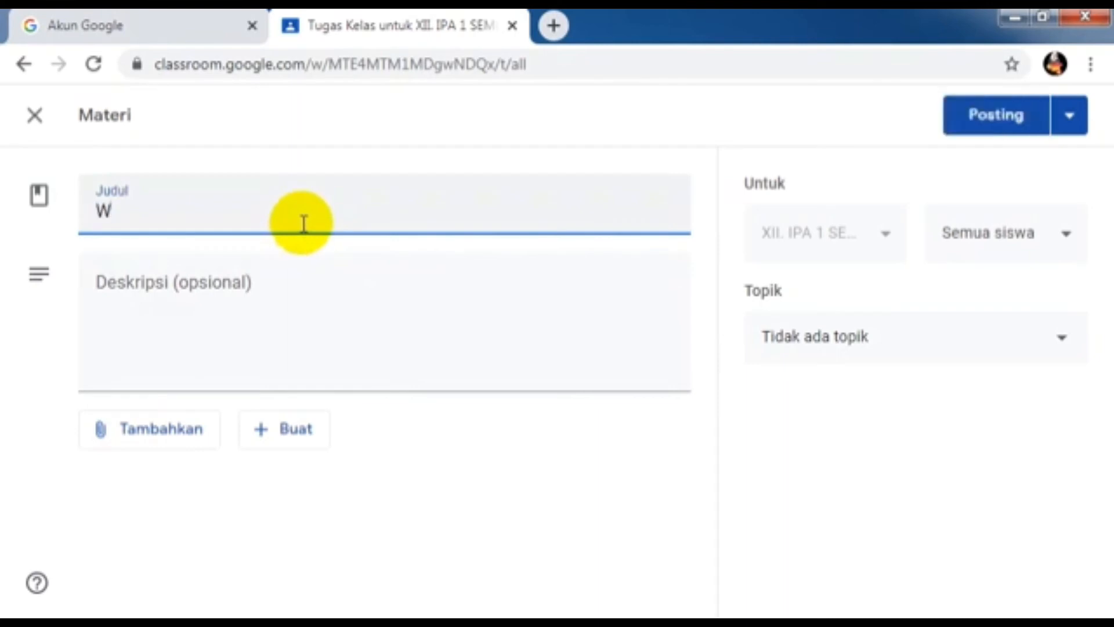
type("ilayah d")
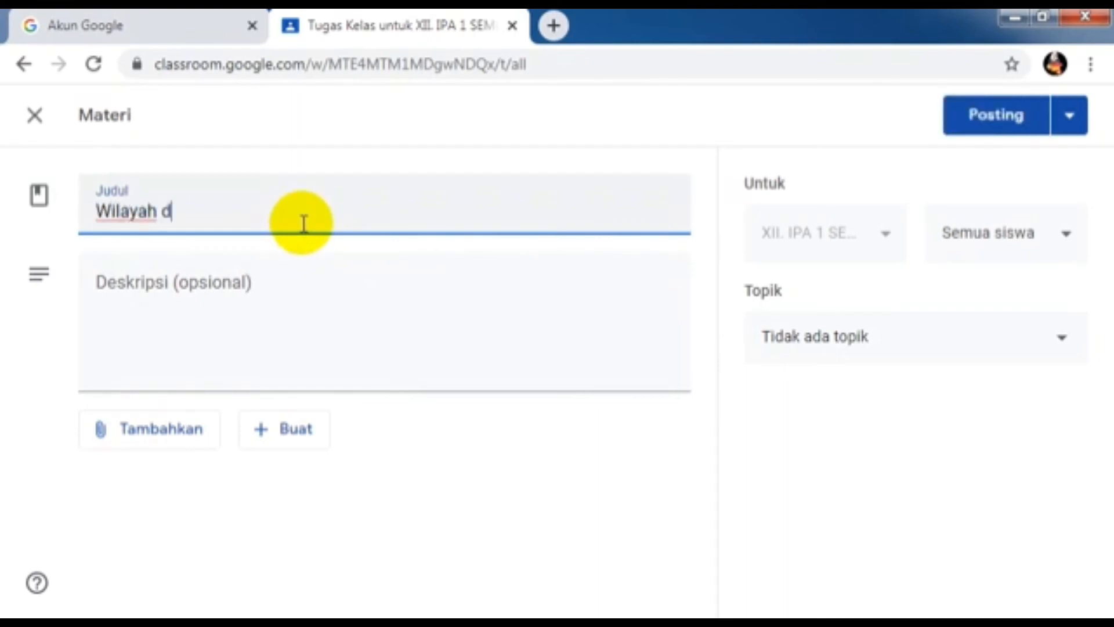
type("an TATA")
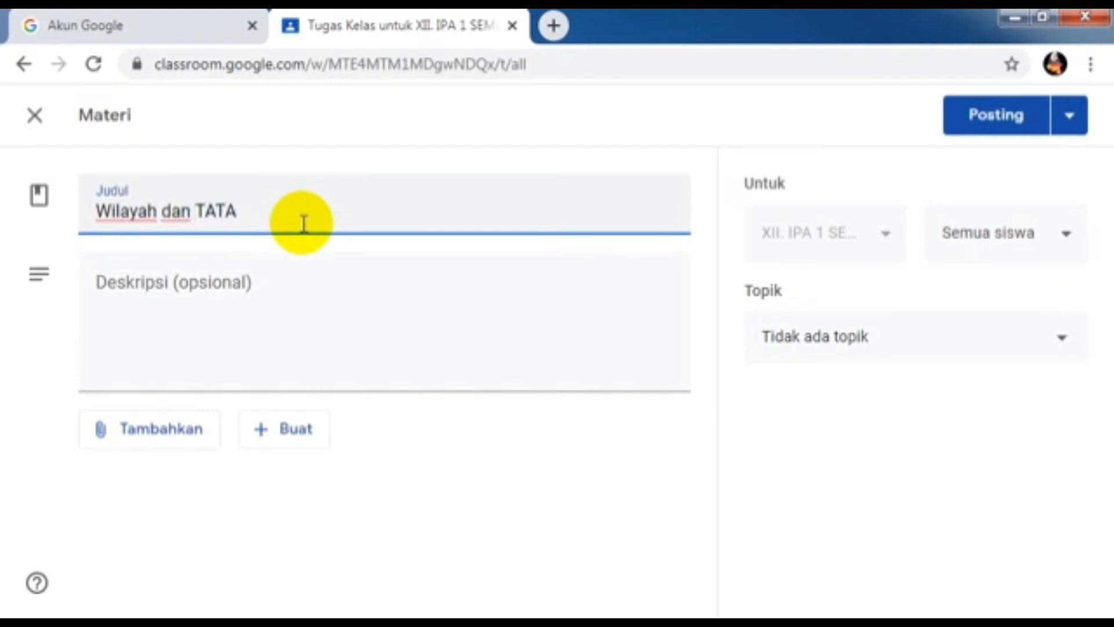
key("BackSpace")
key("BackSpace")
key("BackSpace")
type("ata Ruang")
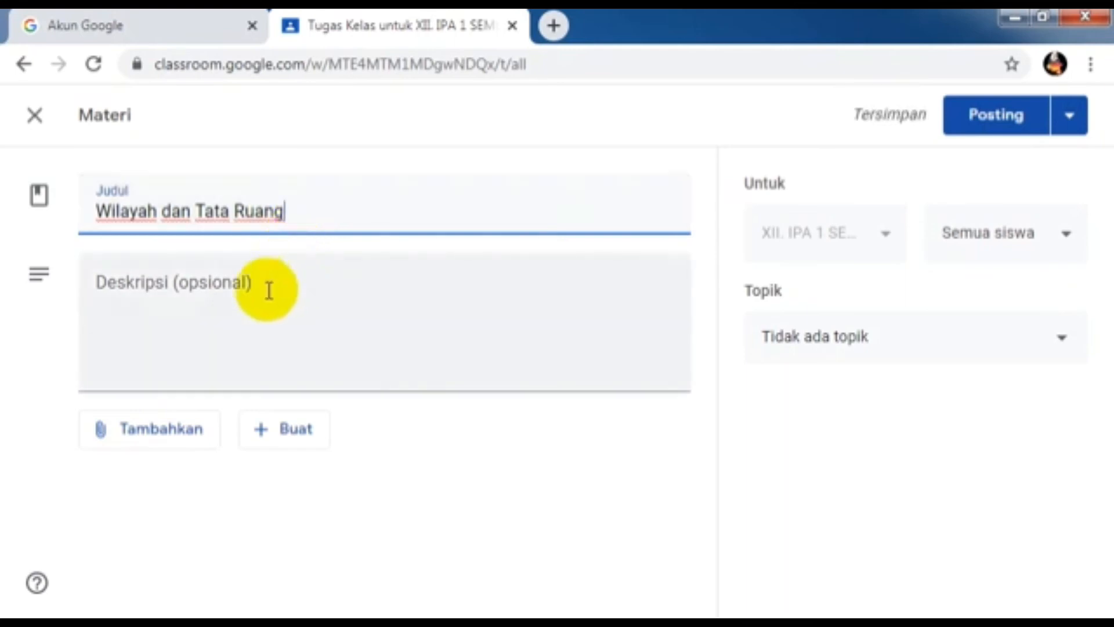
left_click(931, 351)
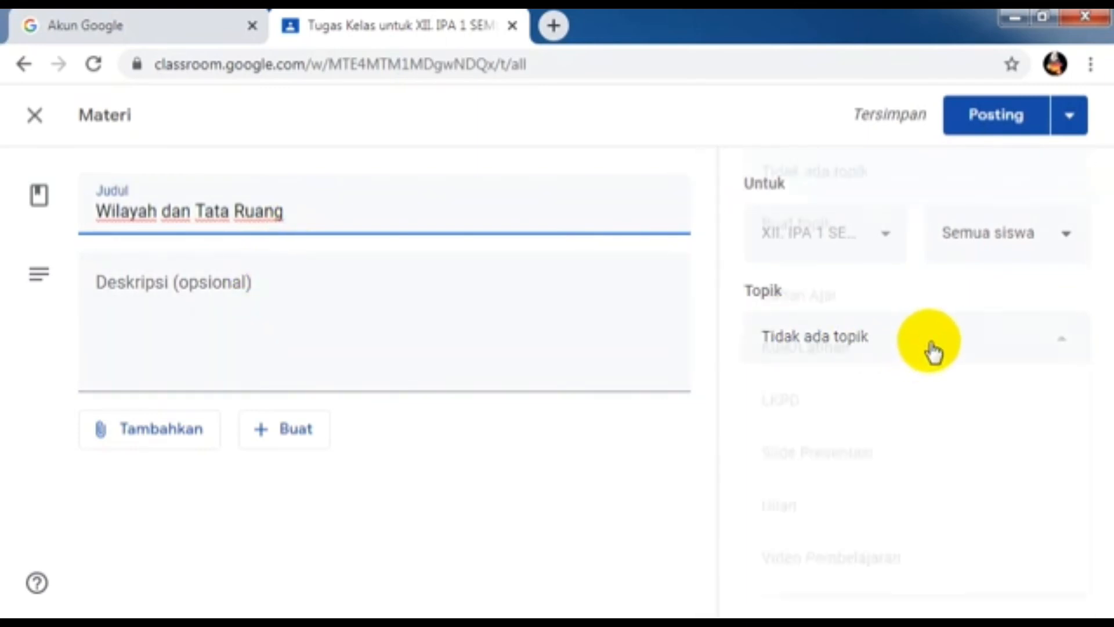
left_click(872, 463)
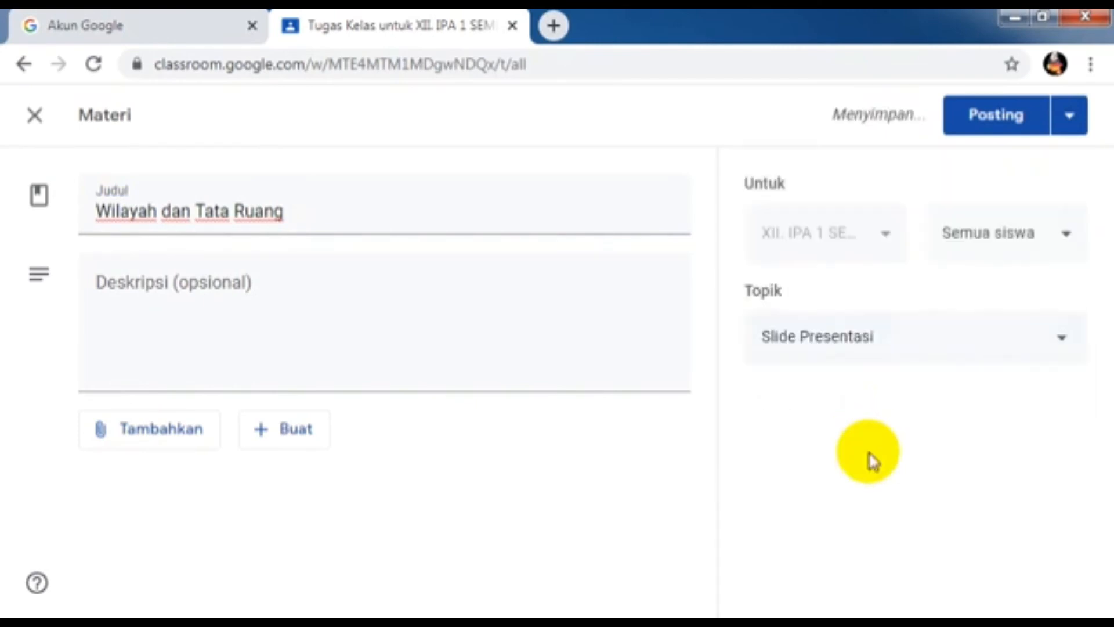
- Upload the file PowerPoint PR Geografi 12A from the UKHA MATERI KELAS XII folder as the material's attachment and post the material
left_click(165, 447)
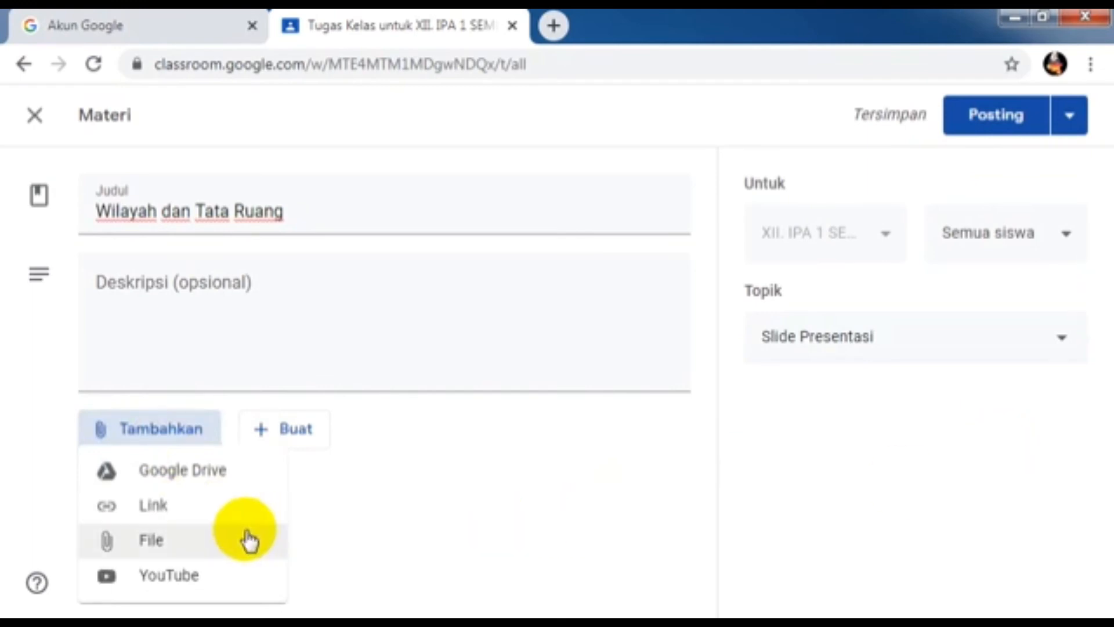
left_click(181, 533)
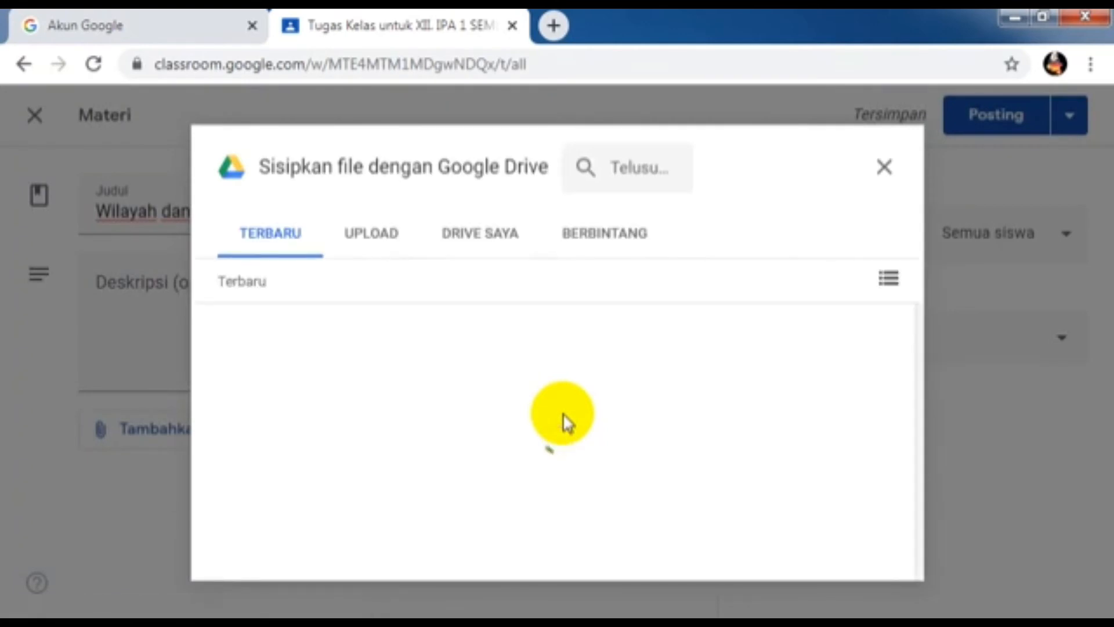
left_click(370, 242)
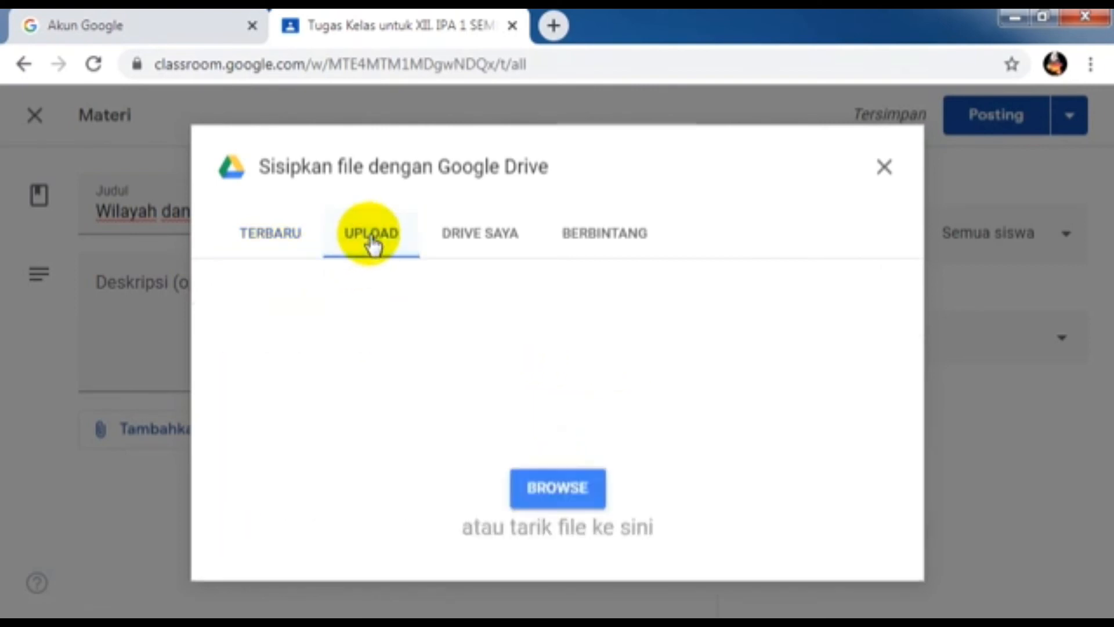
left_click(559, 490)
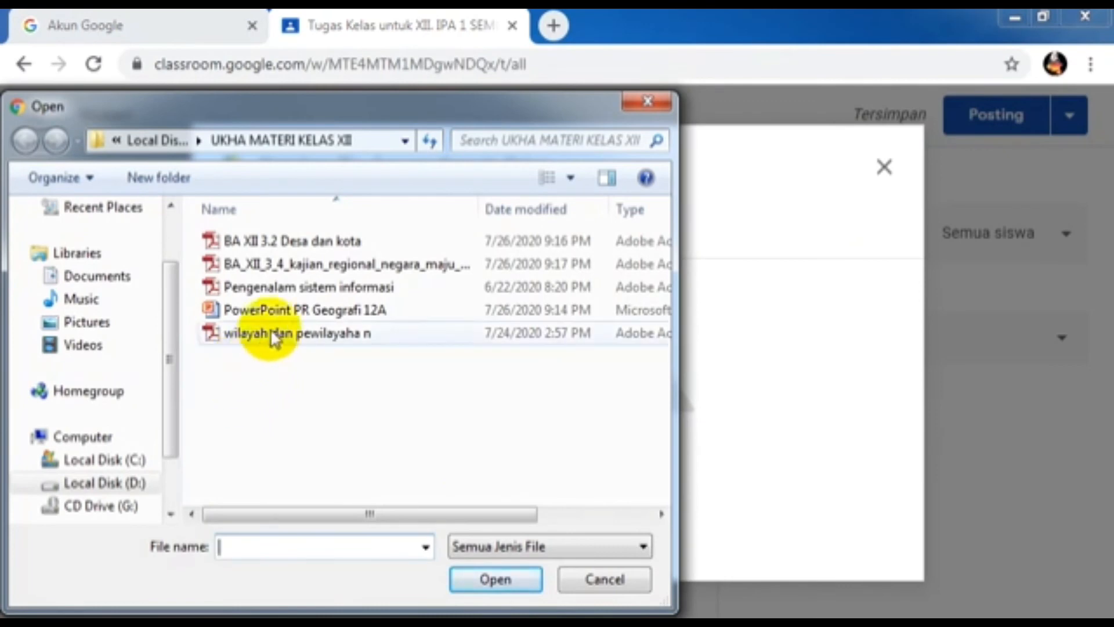
left_click(274, 311)
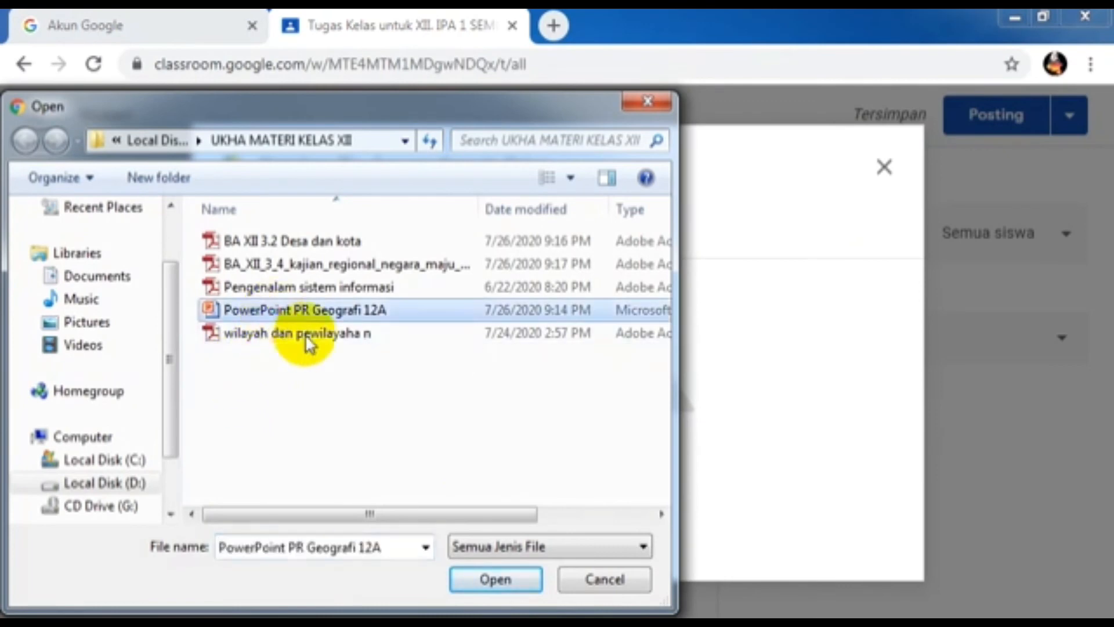
left_click(462, 586)
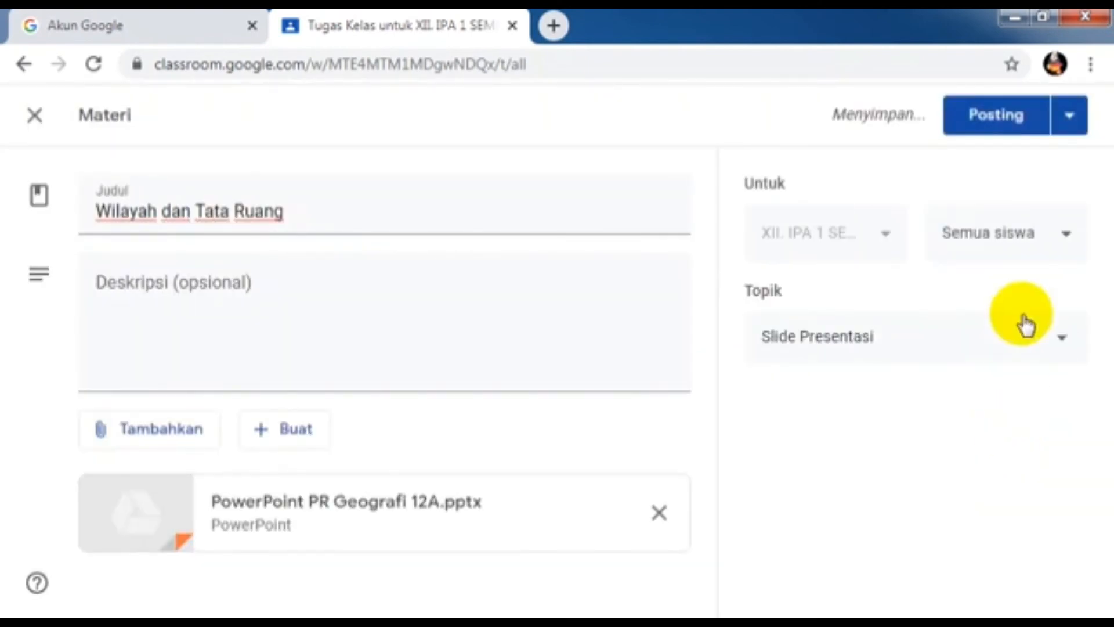
left_click(994, 115)
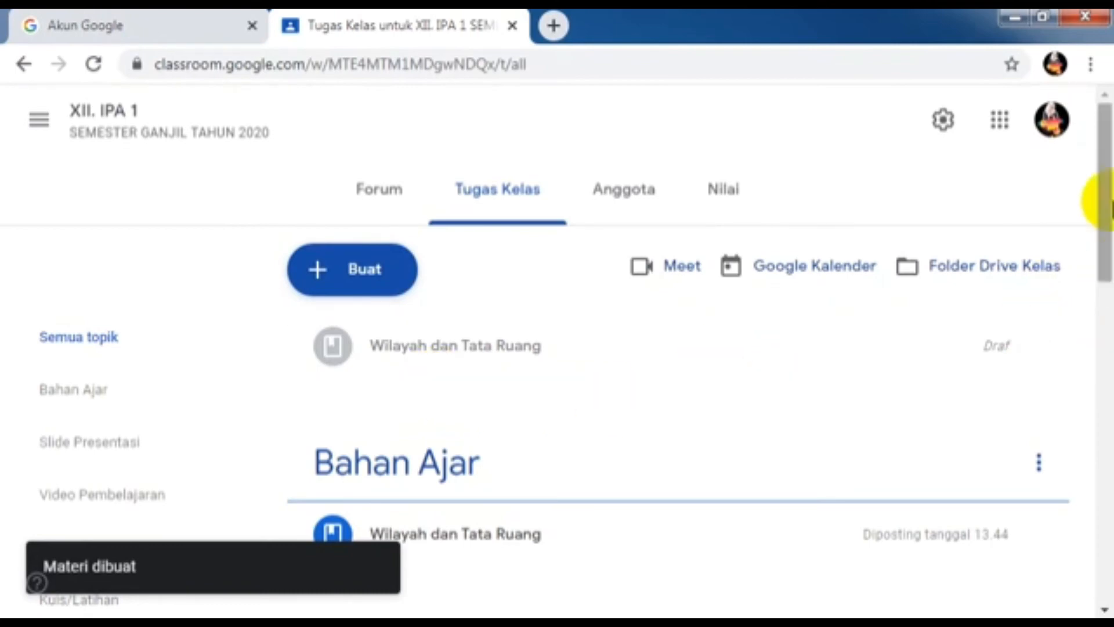
- Add a new classwork topic named Situs Pembelajaran to the class
mouse_move(1104, 208)
left_mouse_down()
mouse_move(1108, 400)
mouse_move(1109, 225)
left_mouse_up()
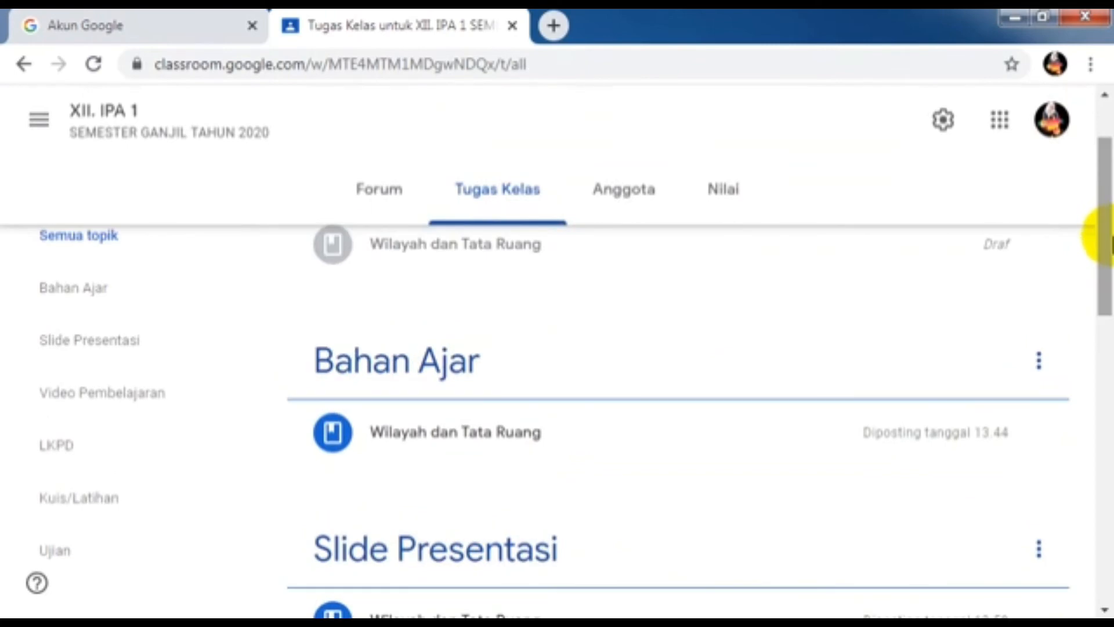
scroll(1099, 255, "down", 4)
left_click_drag(1101, 273, 1108, 394)
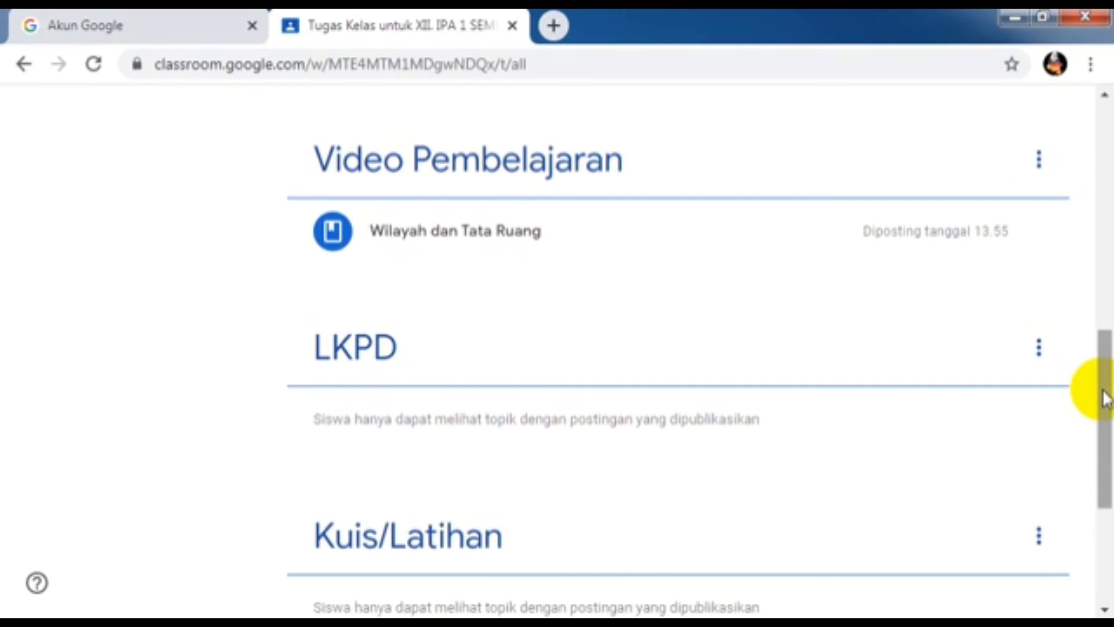
left_click_drag(1105, 399, 1108, 119)
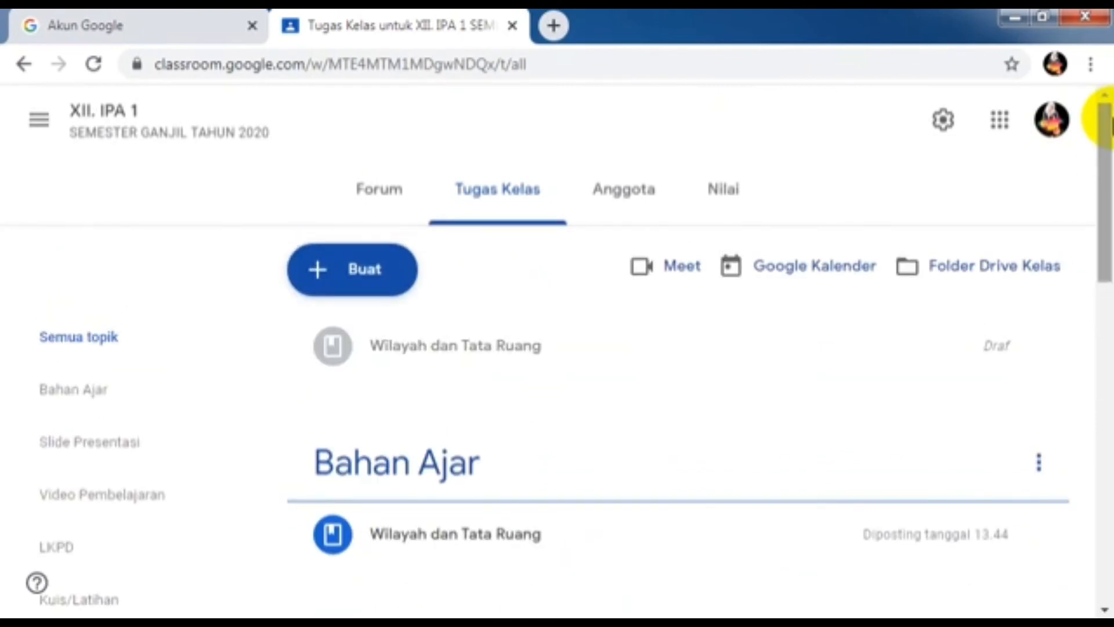
left_click(345, 290)
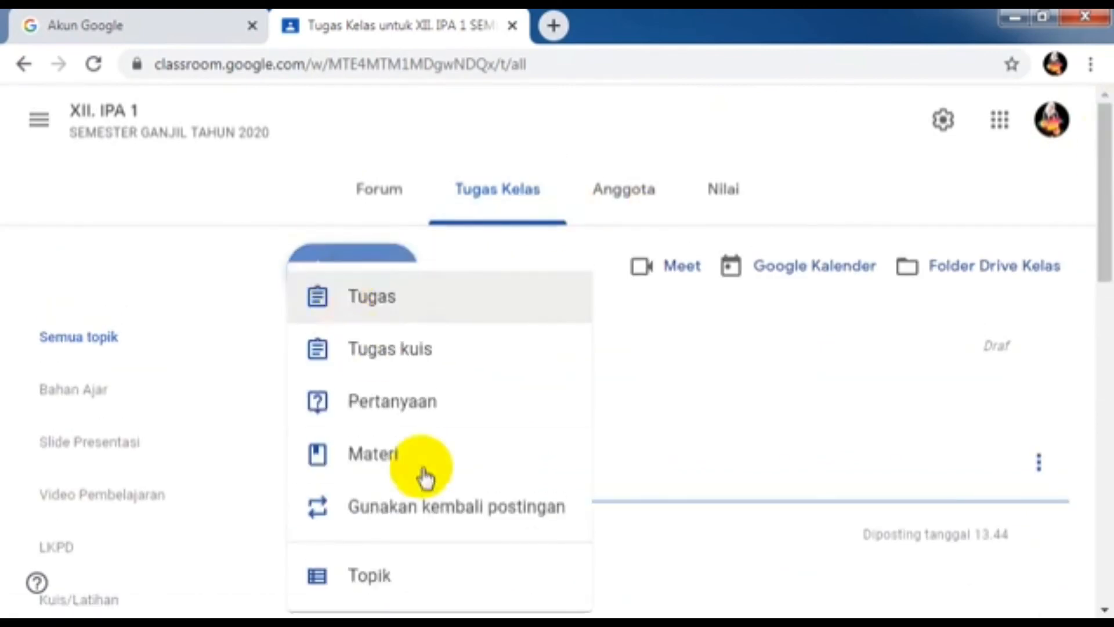
left_click(399, 577)
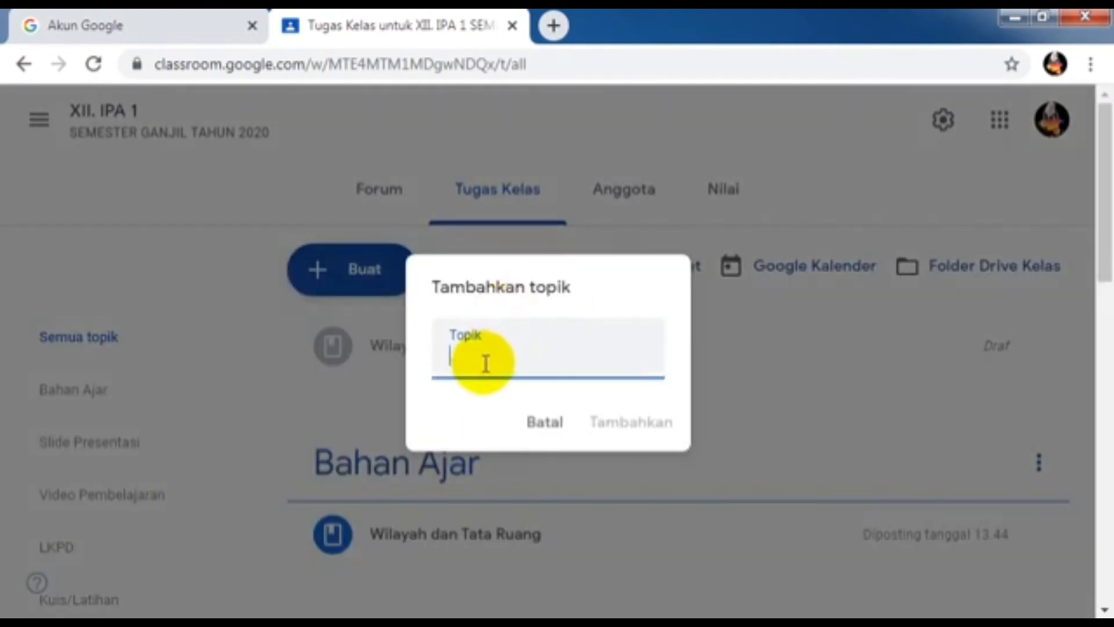
type("Situ")
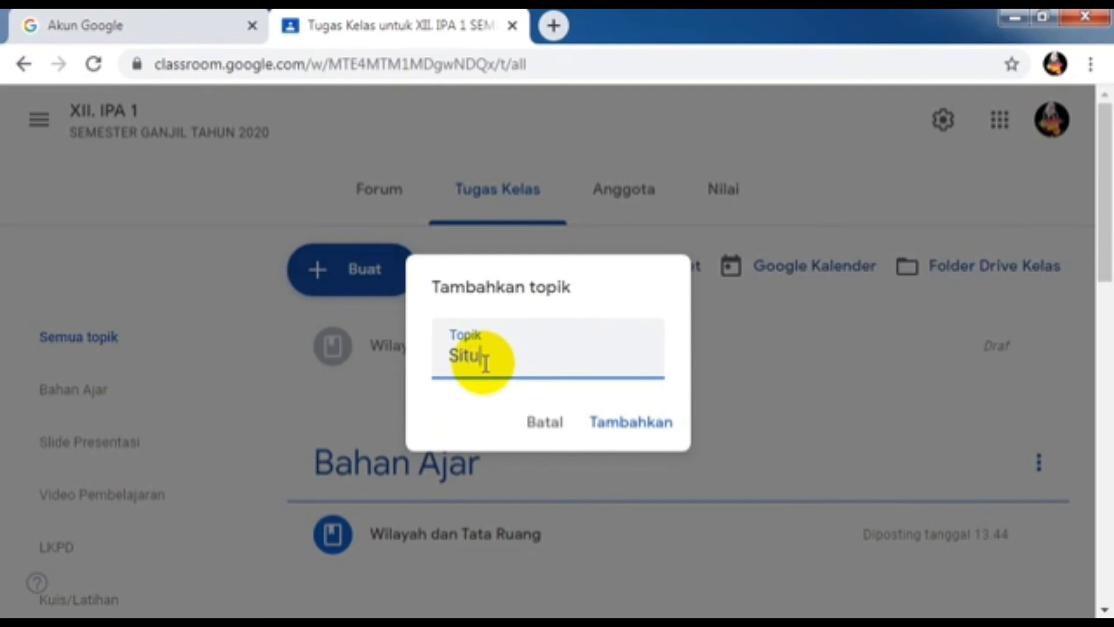
type("s Pembel")
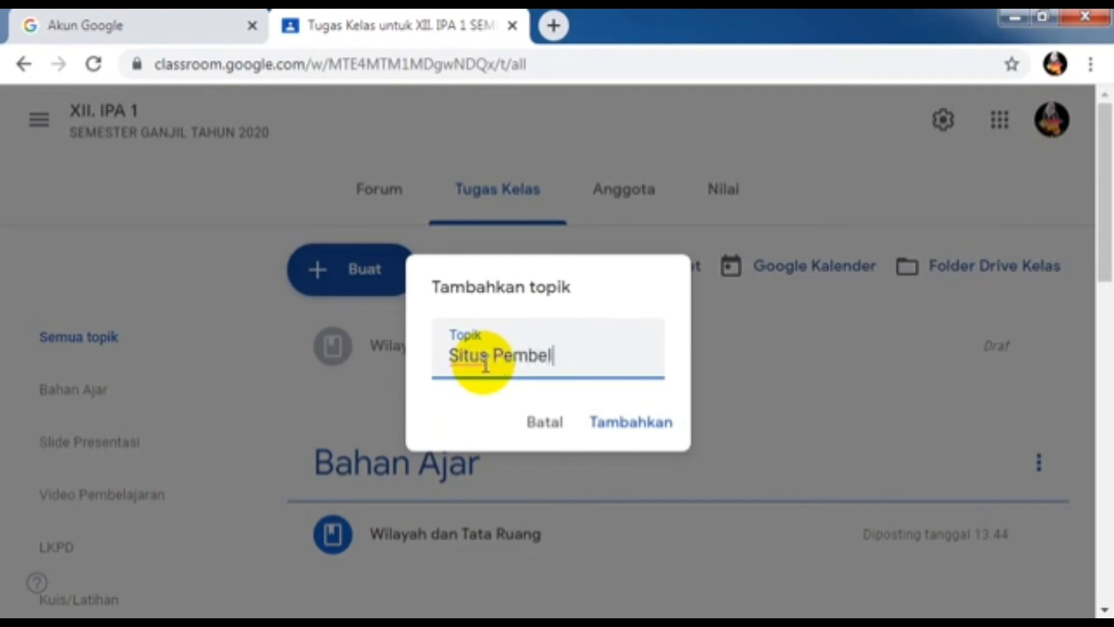
type("ajaran")
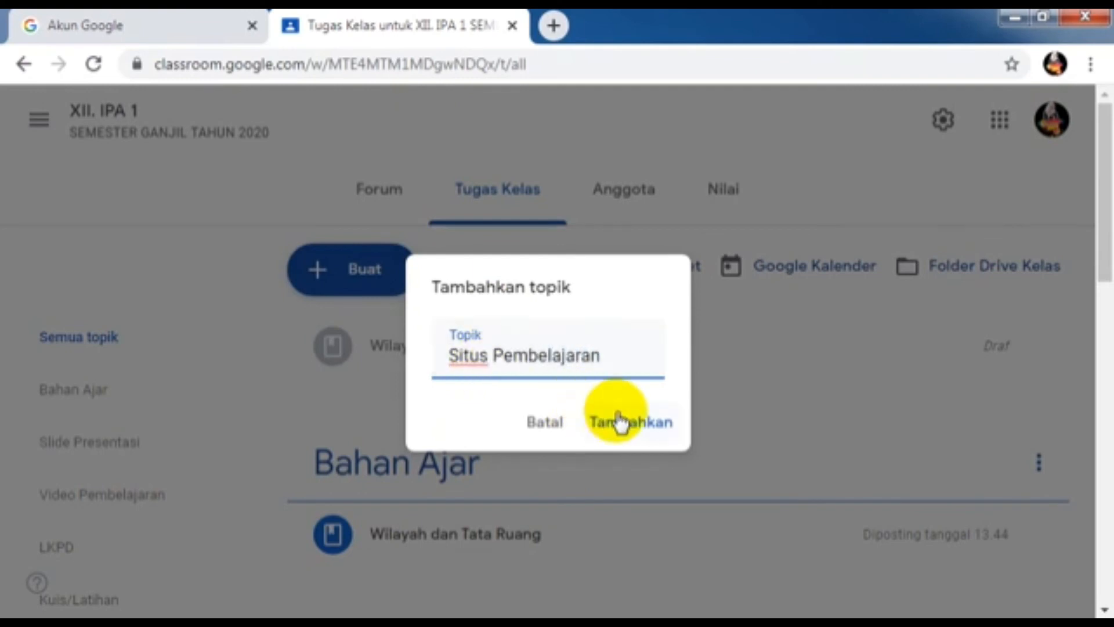
left_click(637, 441)
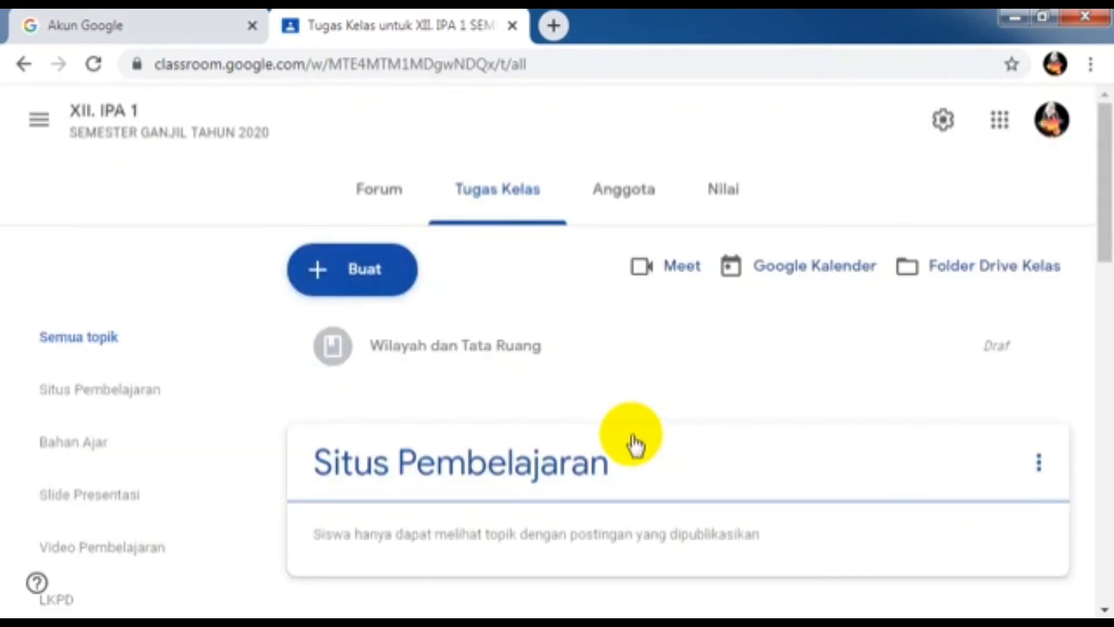
- Create a new classwork material titled "Rumah Belajar KEMDIKBUD"
mouse_move(1098, 238)
left_mouse_down()
mouse_move(1096, 323)
mouse_move(1102, 249)
left_mouse_up()
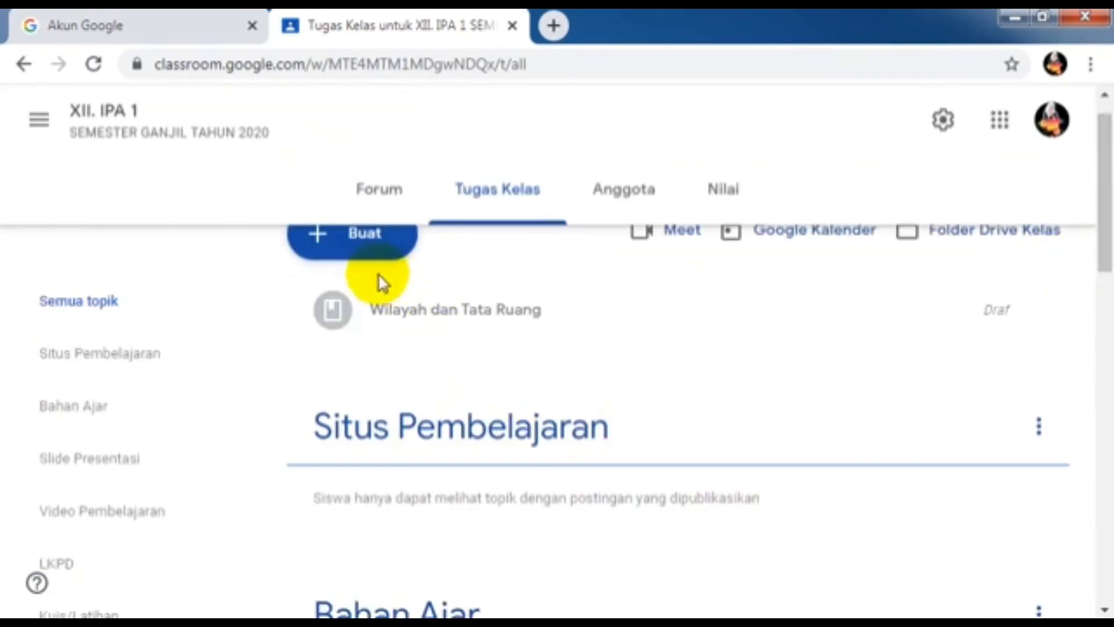
left_click(365, 261)
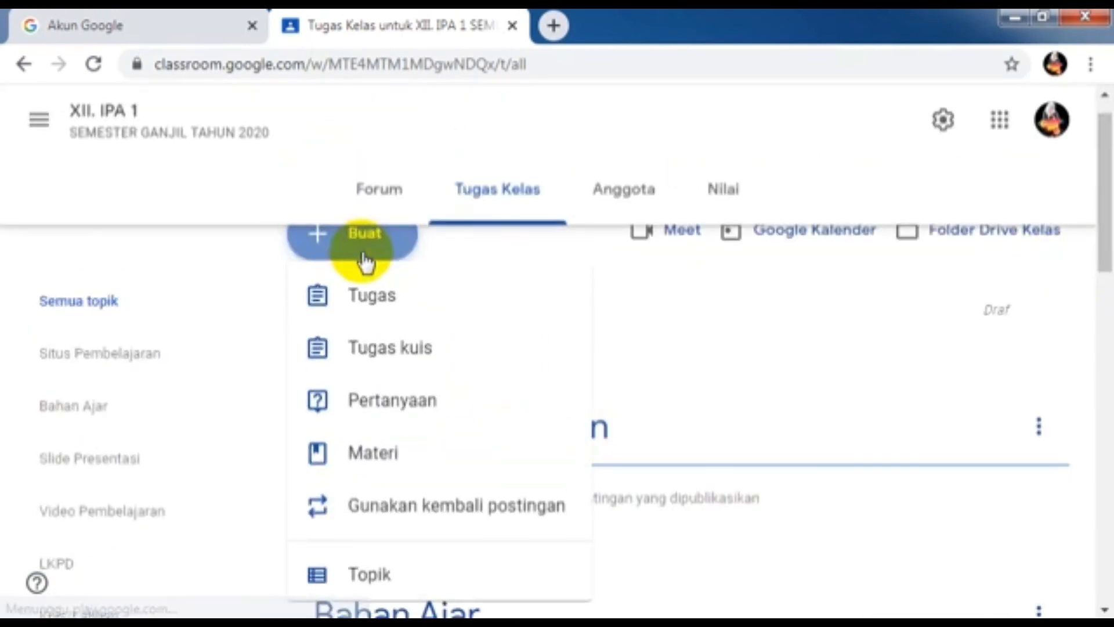
left_click(416, 455)
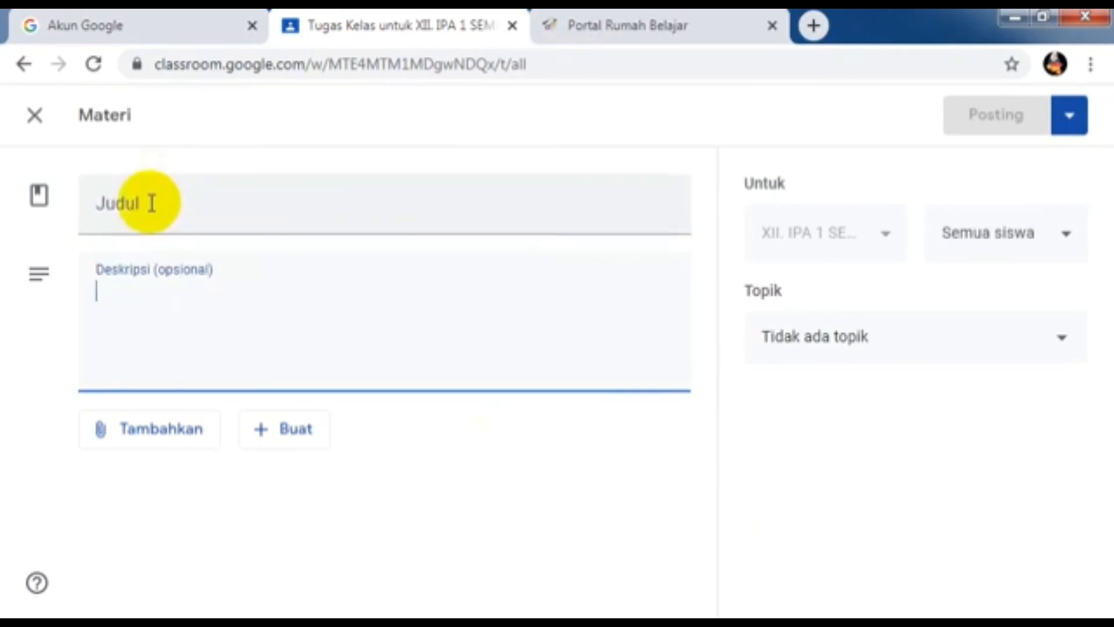
left_click(151, 203)
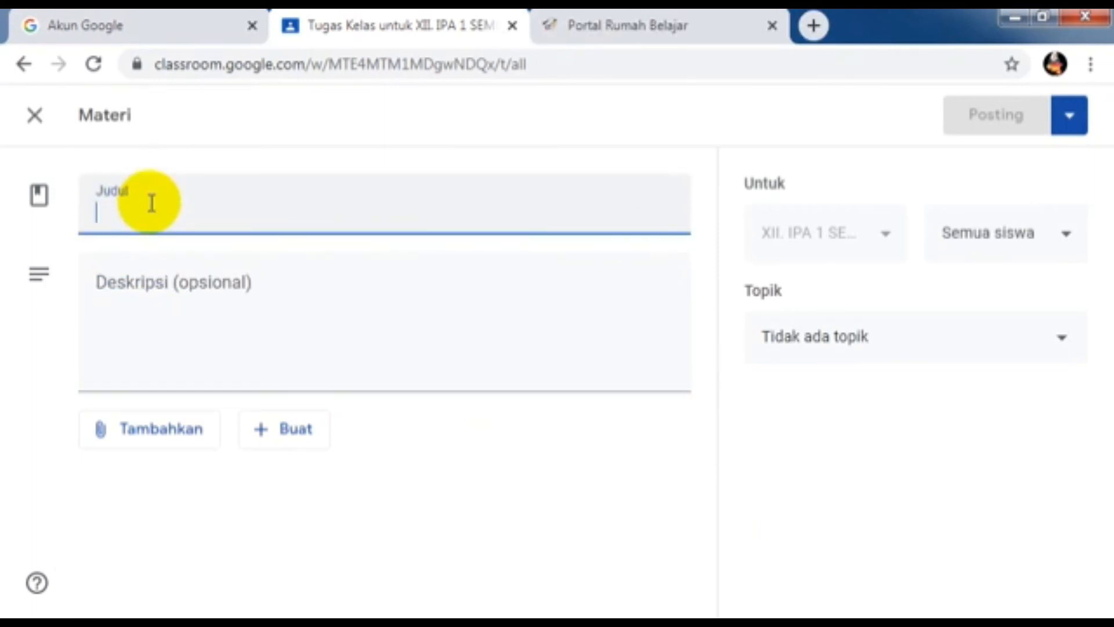
type("S")
key("BackSpace")
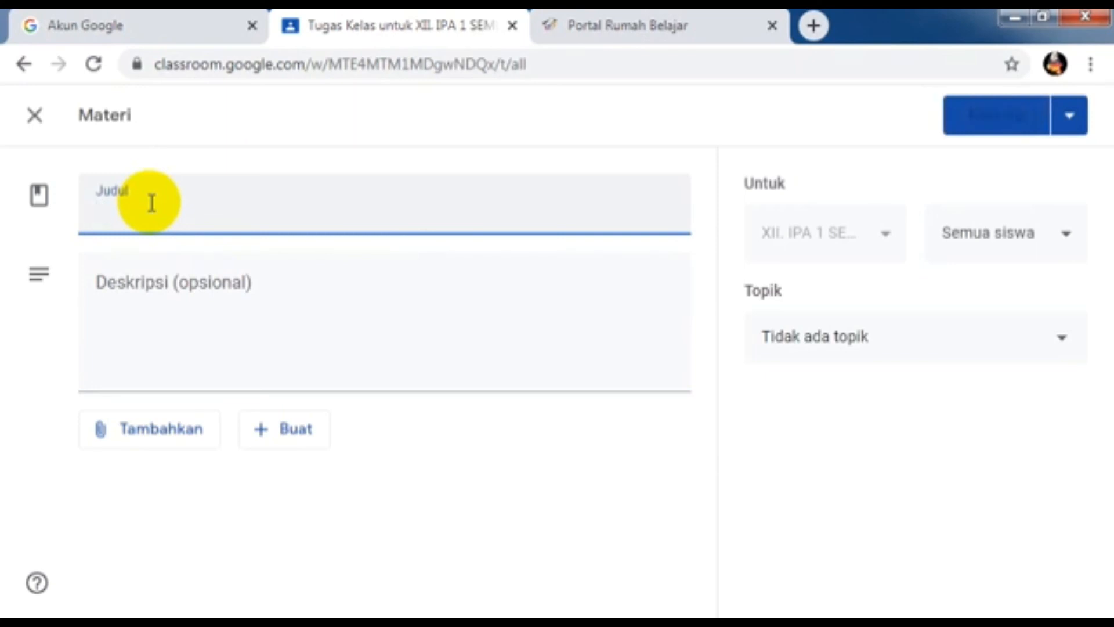
type("r")
key("BackSpace")
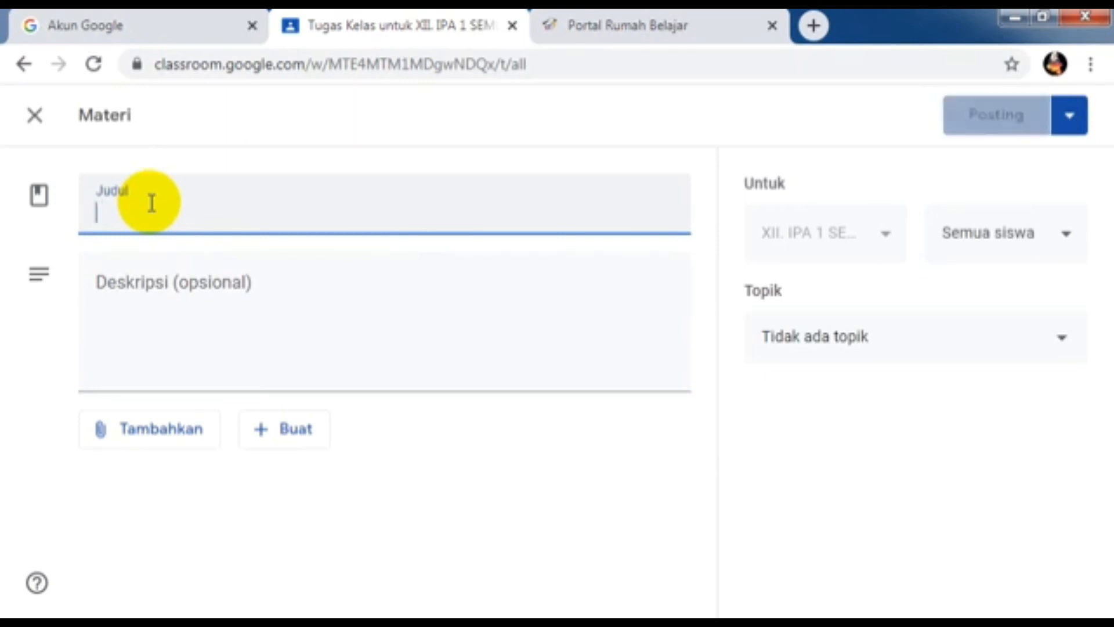
type("Rumah")
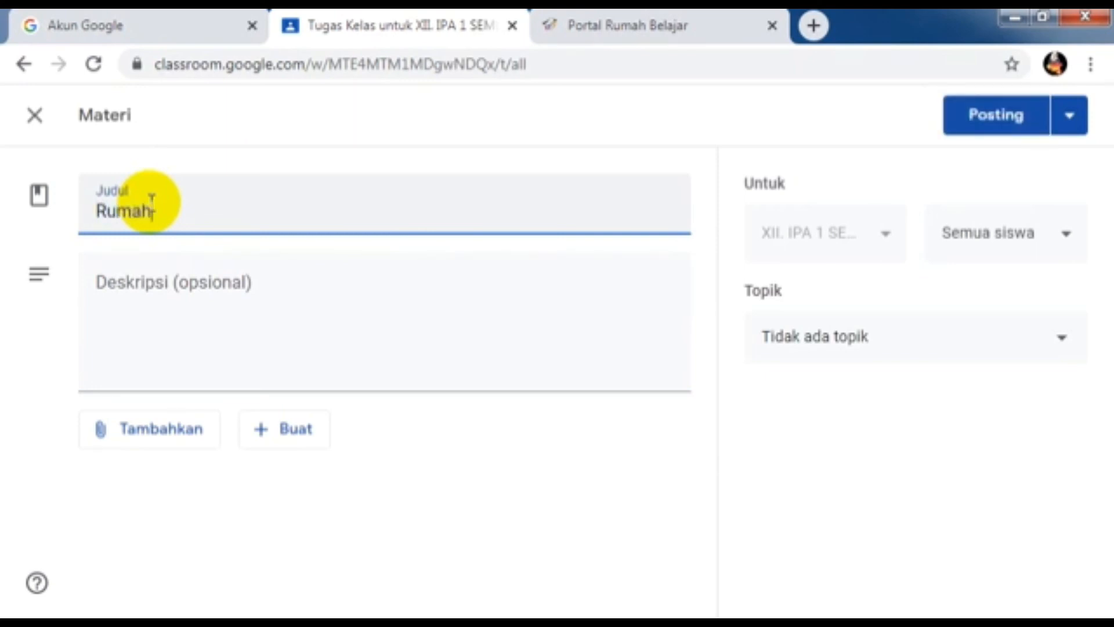
type(" Belajar")
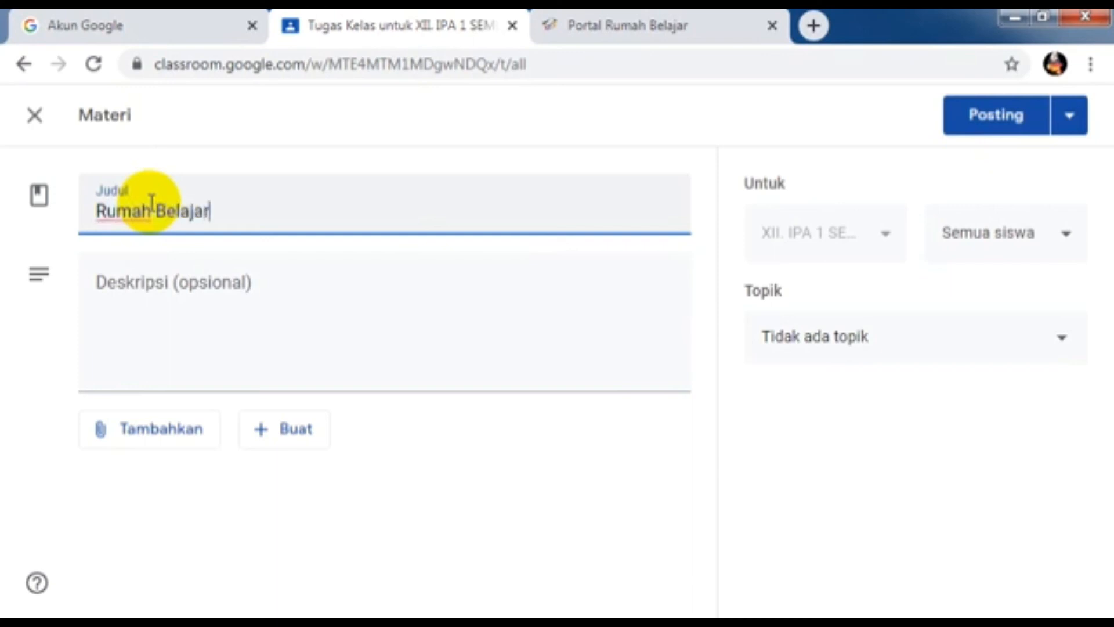
type(" KE")
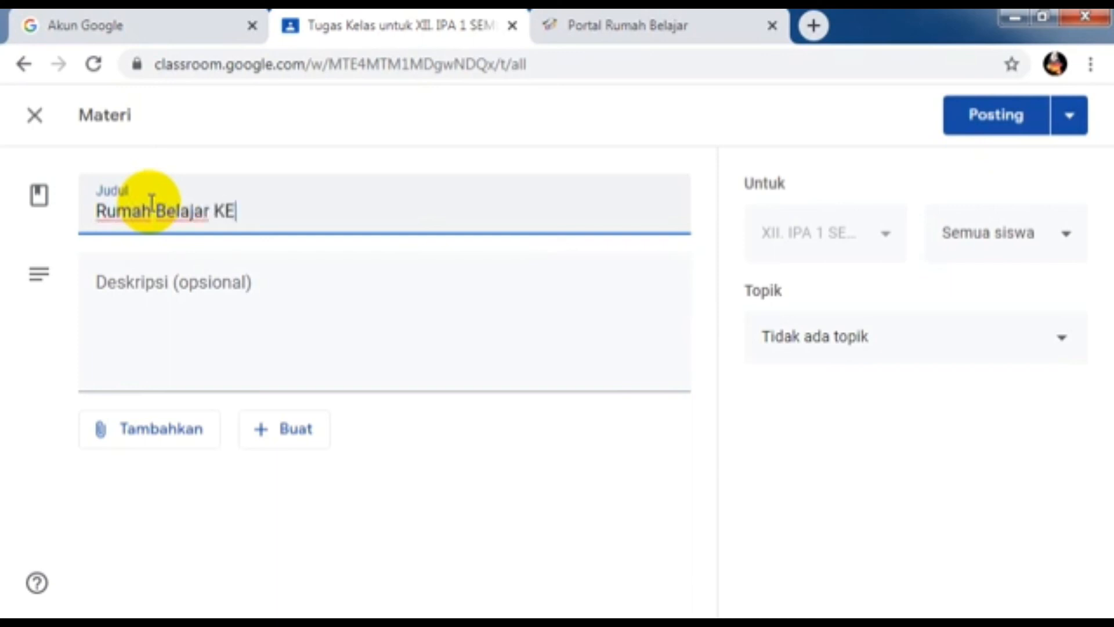
type("MDIKBUD")
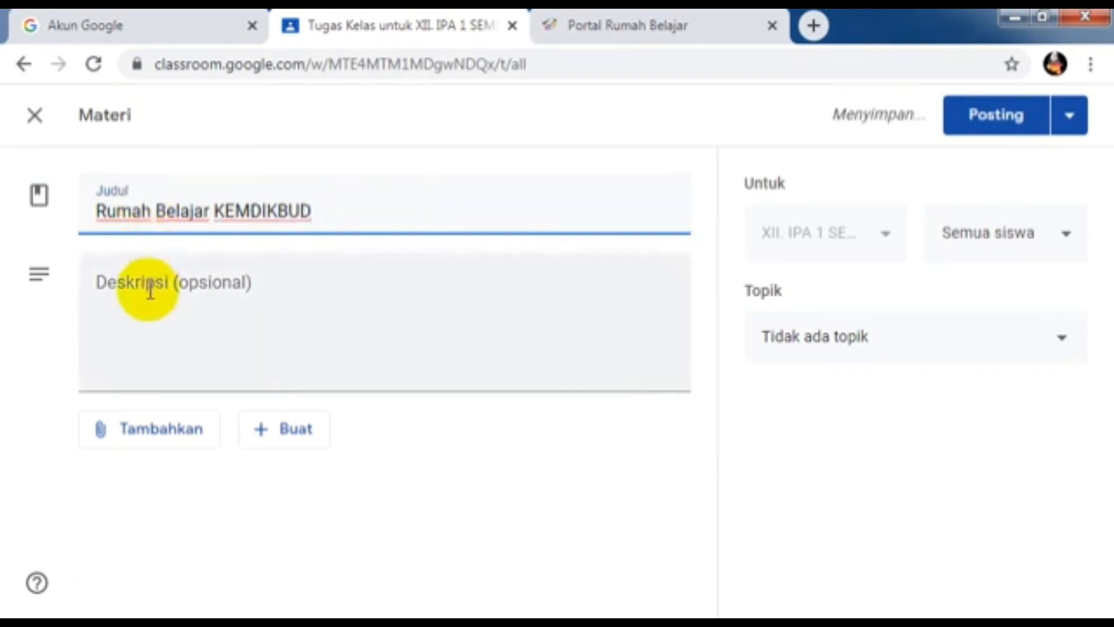
- Copy the Portal Rumah Belajar site address, belajar.kemdikbud.go.id, and attach it to the material as a link
left_click(179, 431)
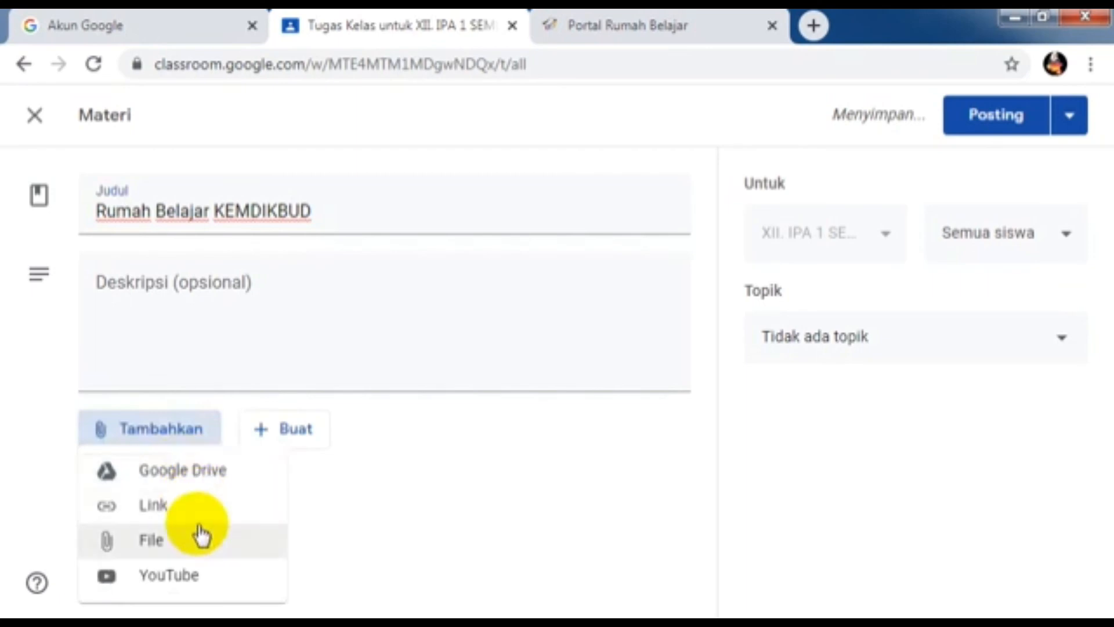
left_click(200, 519)
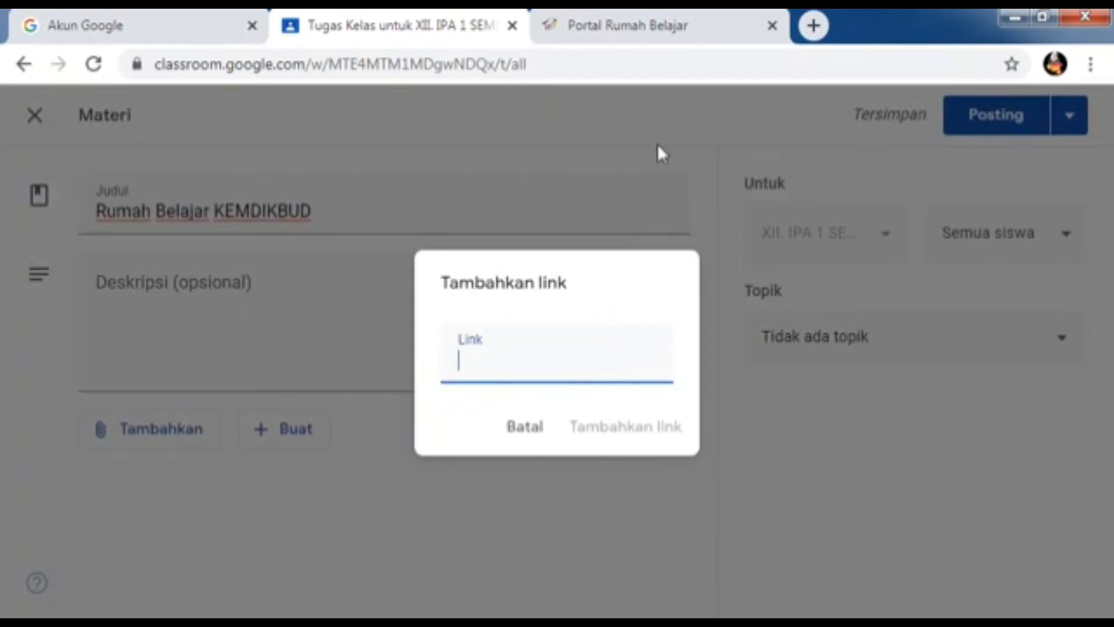
left_click(703, 36)
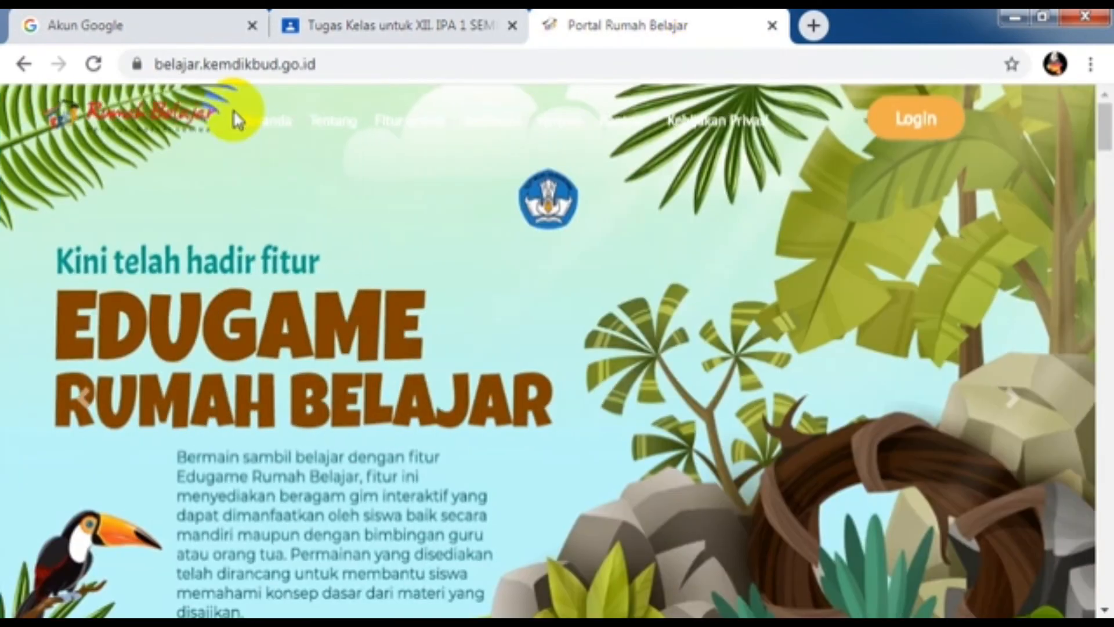
left_click(157, 65)
key("ctrl+c")
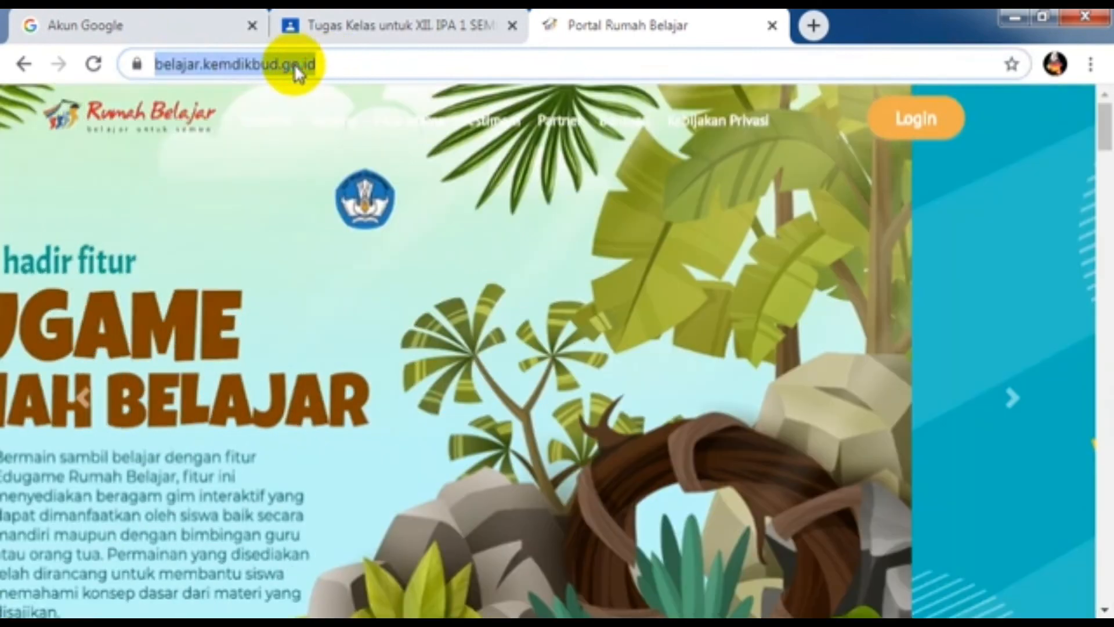
right_click(295, 67)
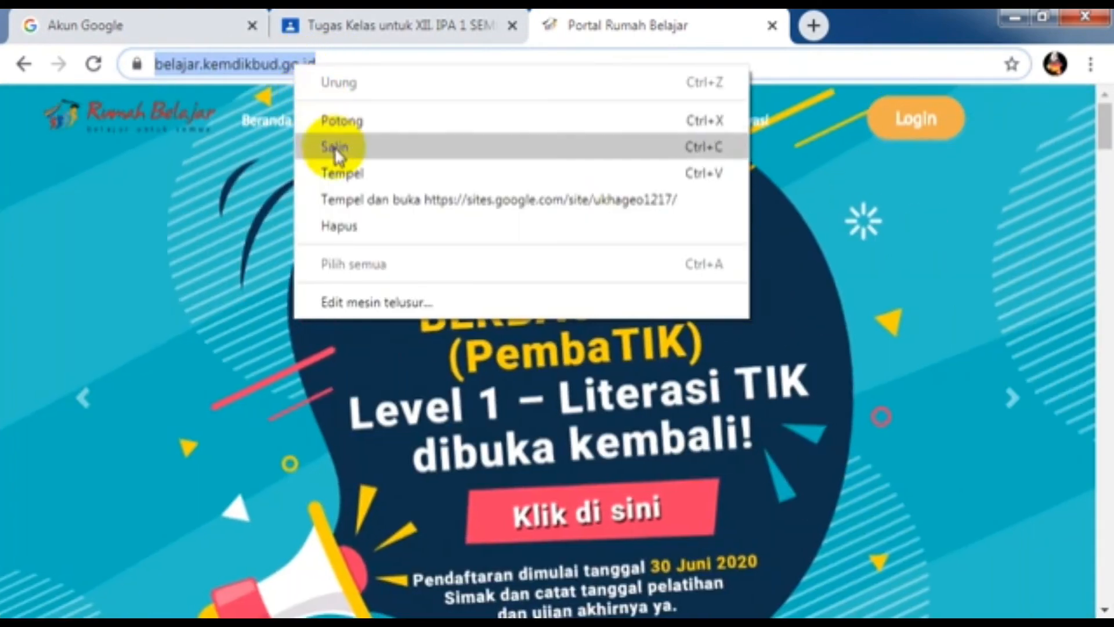
left_click(335, 149)
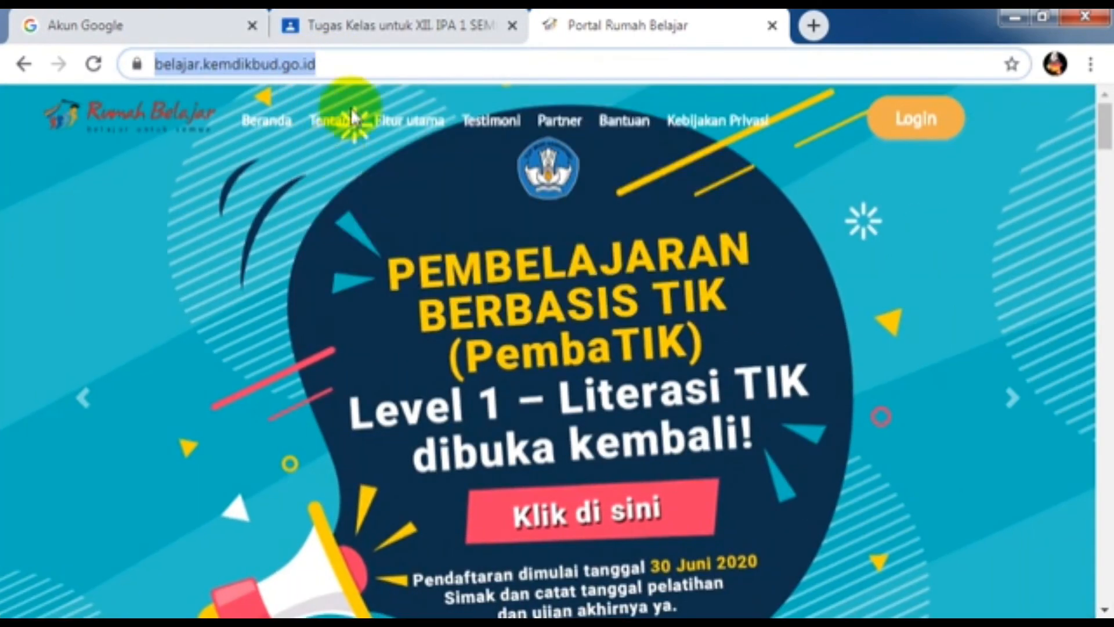
left_click(375, 21)
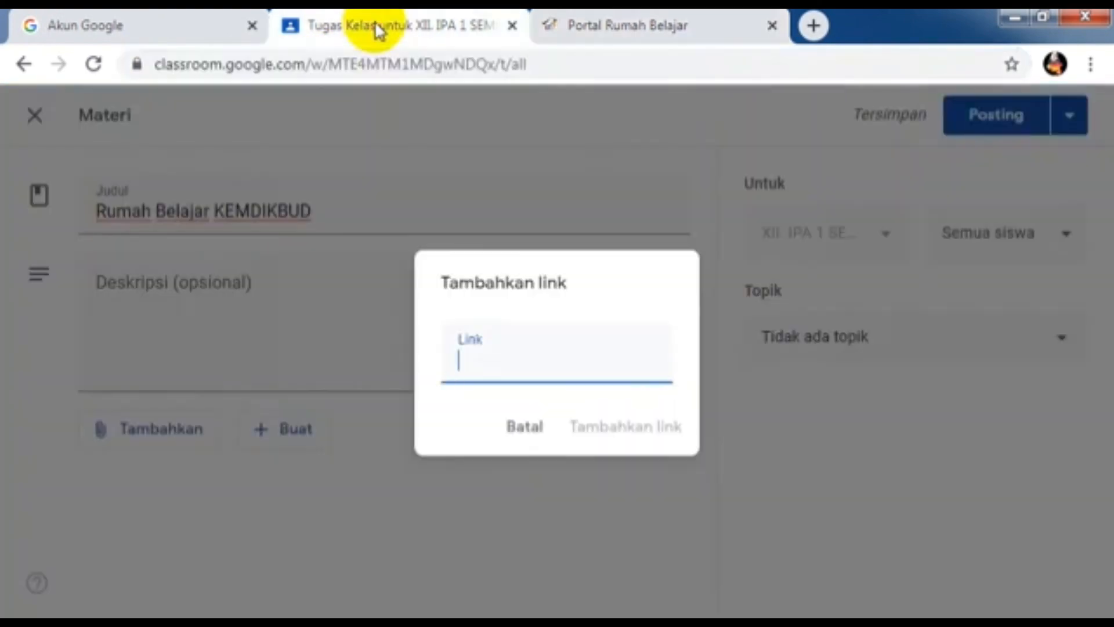
right_click(462, 362)
left_click(552, 186)
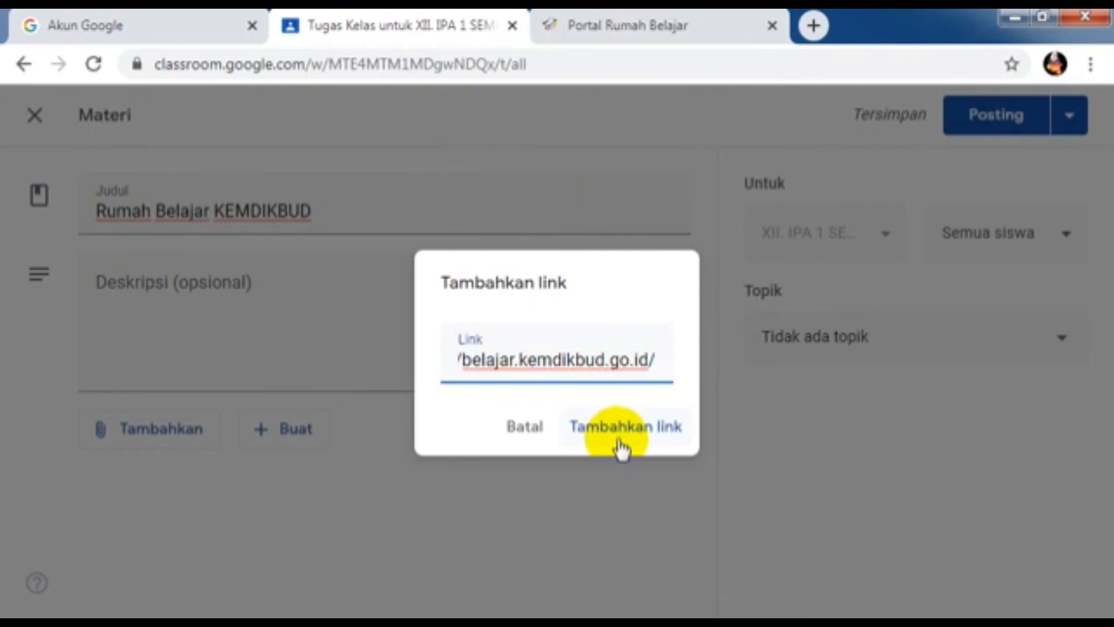
left_click(618, 441)
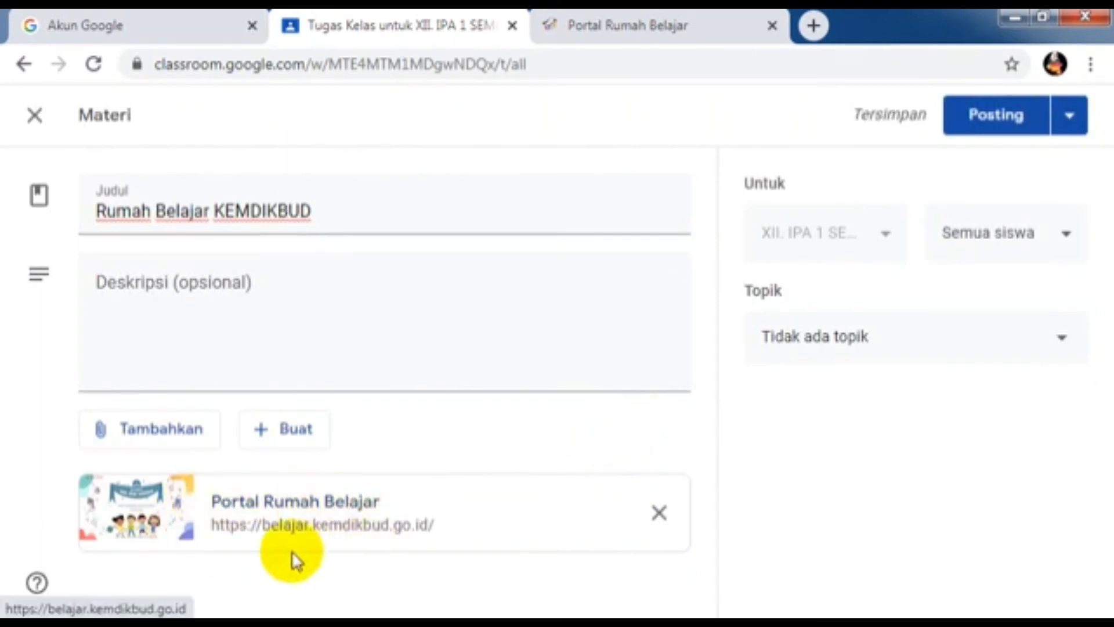
- Assign the Rumah Belajar KEMDIKBUD material to the Situs Pembelajaran topic and post it
left_click(951, 355)
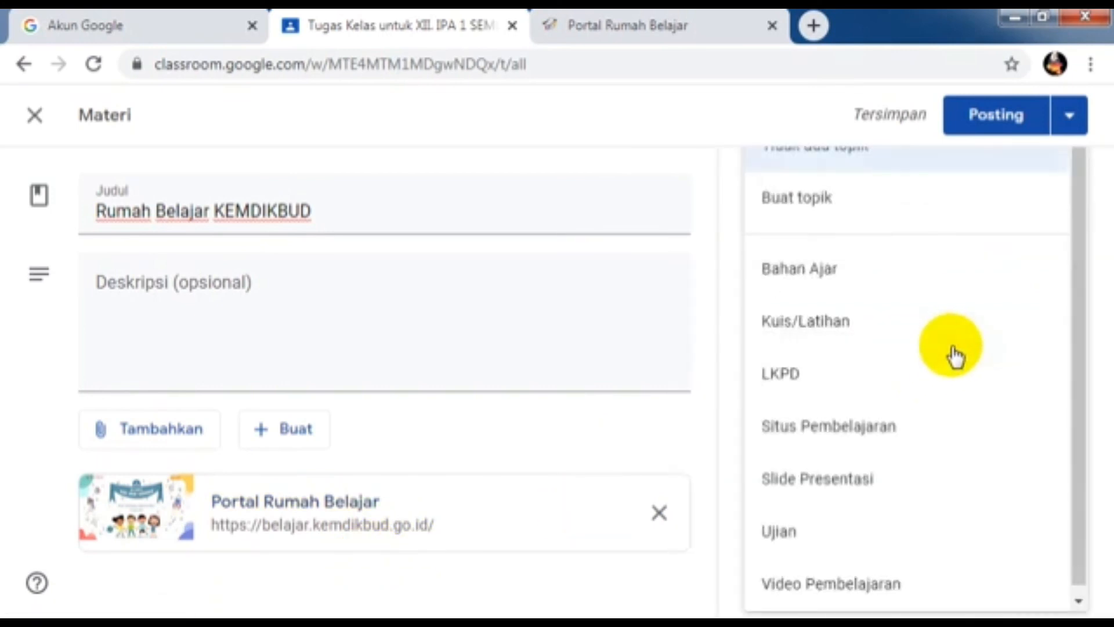
left_click(898, 442)
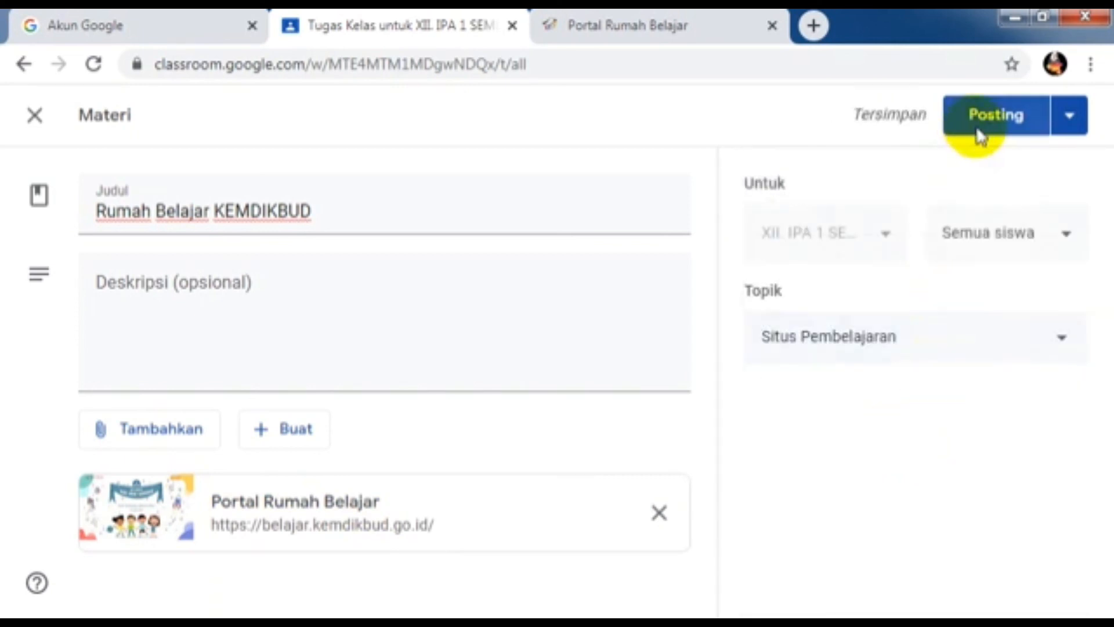
left_click(980, 137)
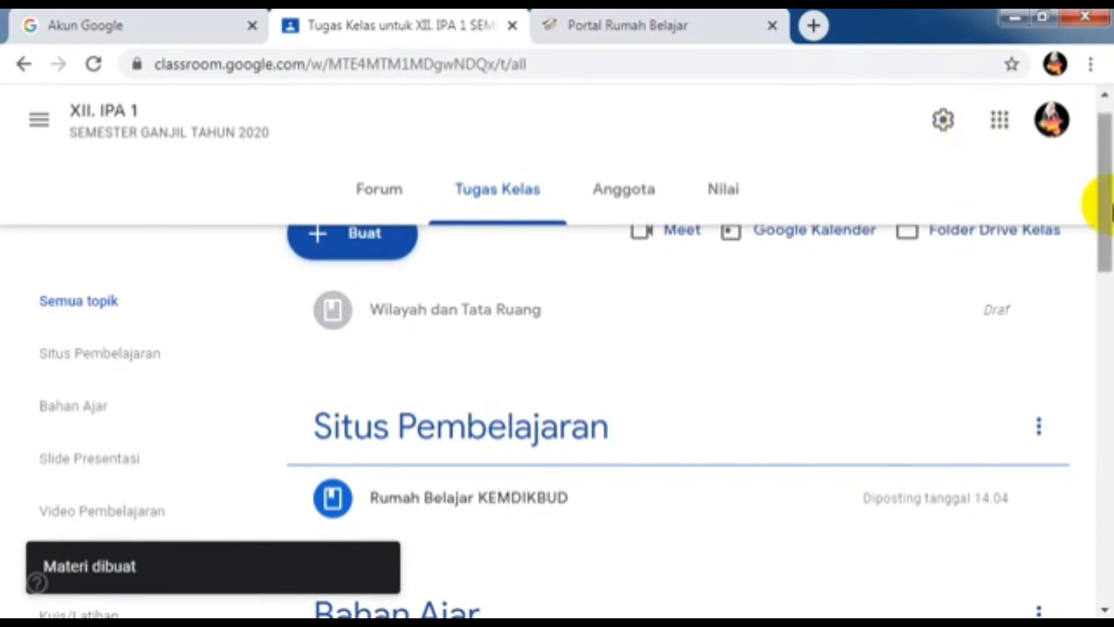
scroll(1105, 169, "up", 1)
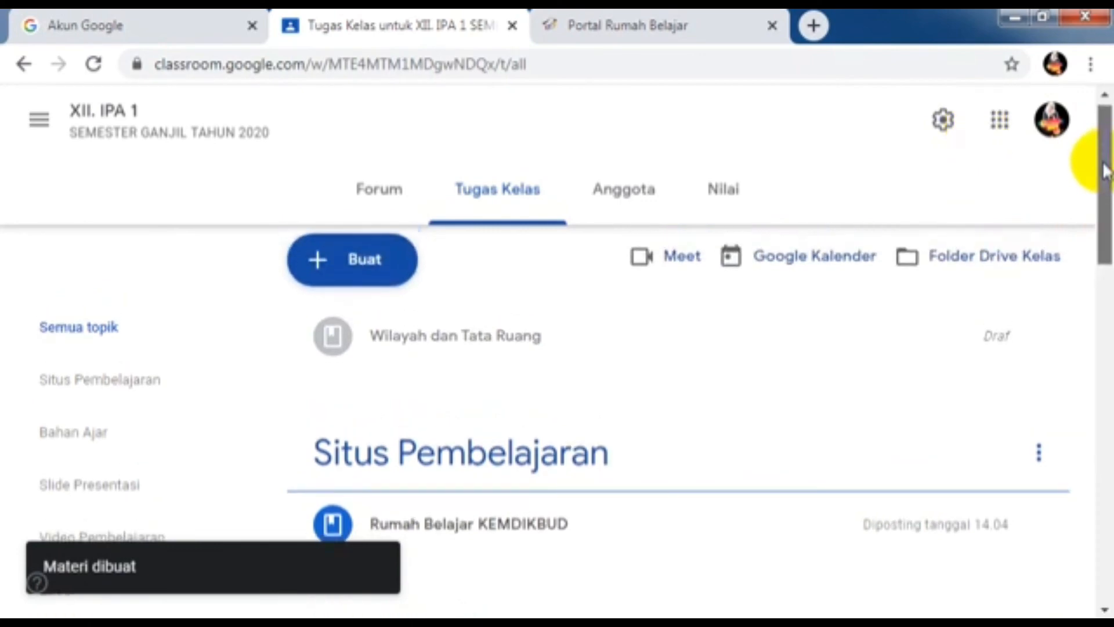
scroll(1105, 171, "down", 1)
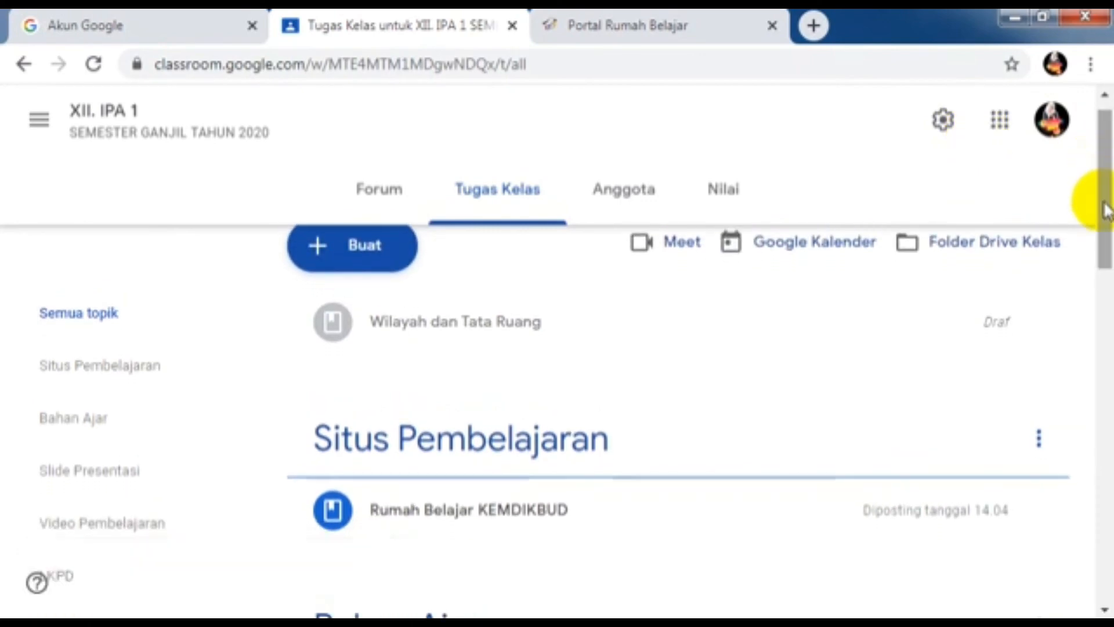
mouse_move(1106, 209)
left_mouse_down()
mouse_move(1108, 510)
mouse_move(1085, 206)
left_mouse_up()
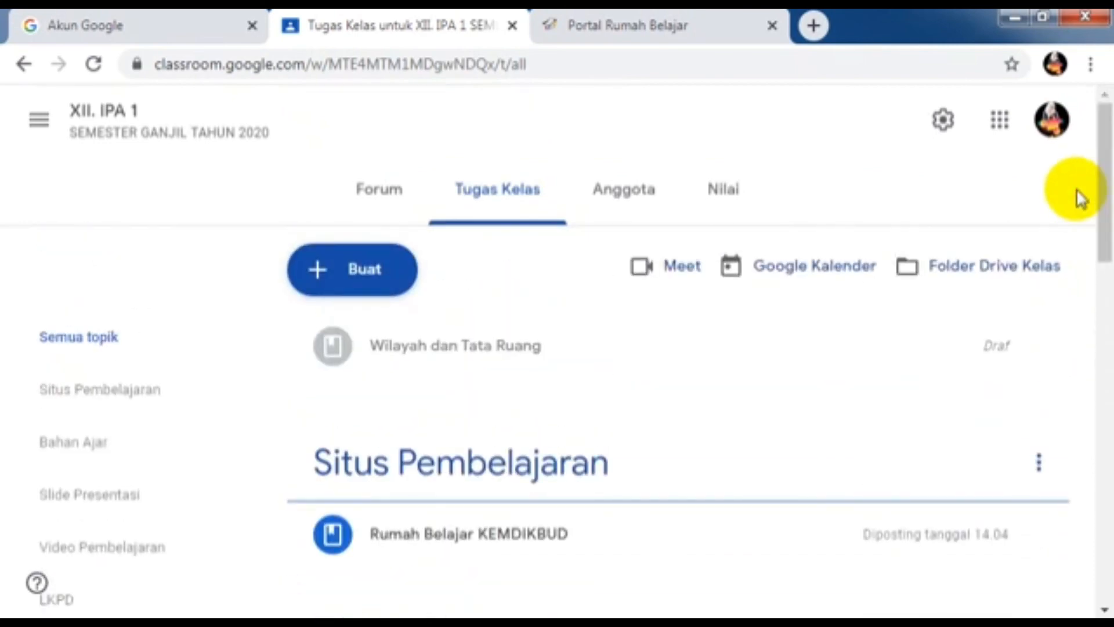